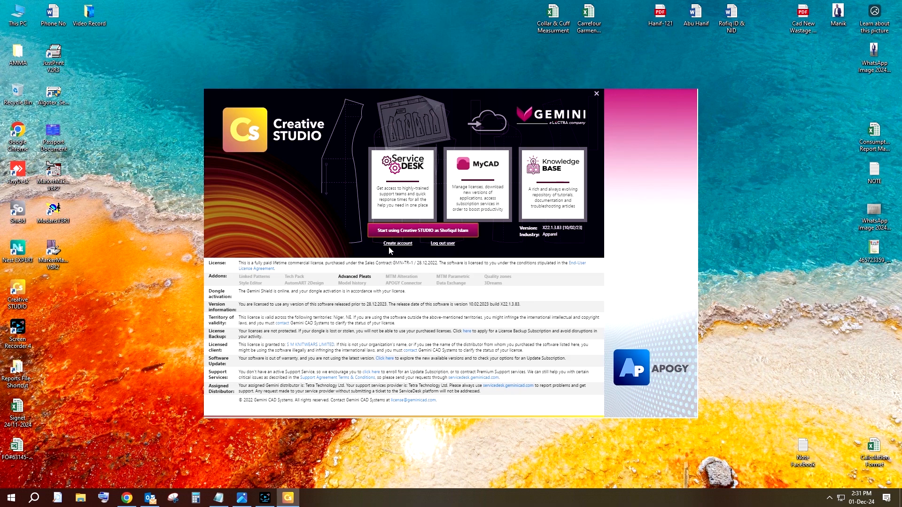
Start using Creative STUDIO with the listed account from the welcome window
left_click(428, 231)
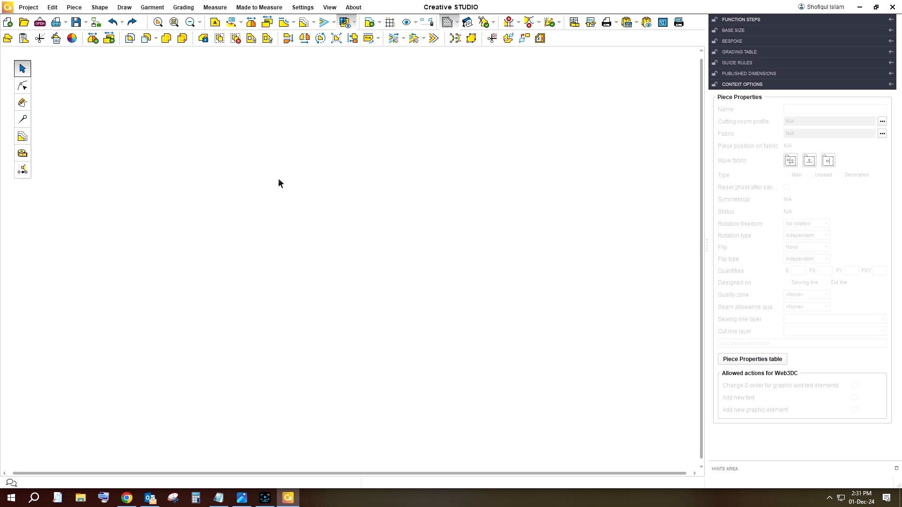
left_click(23, 87)
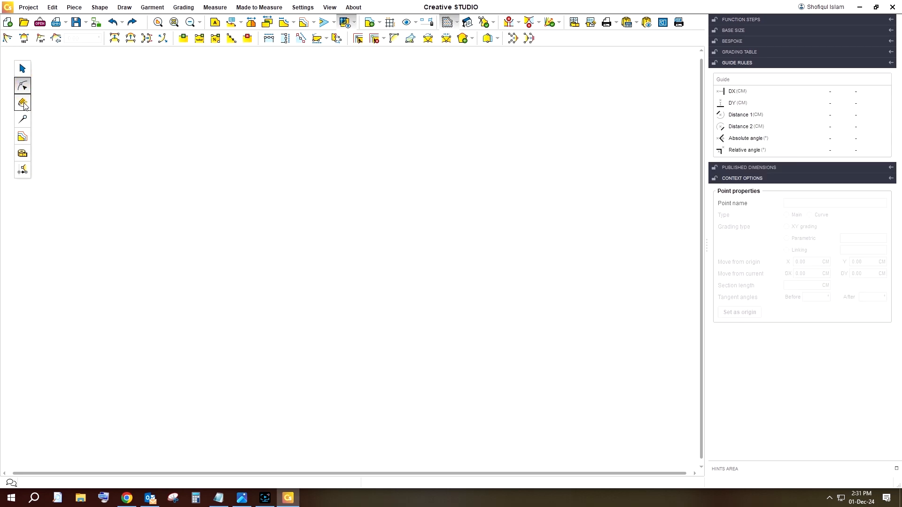
left_click(22, 102)
left_click(23, 121)
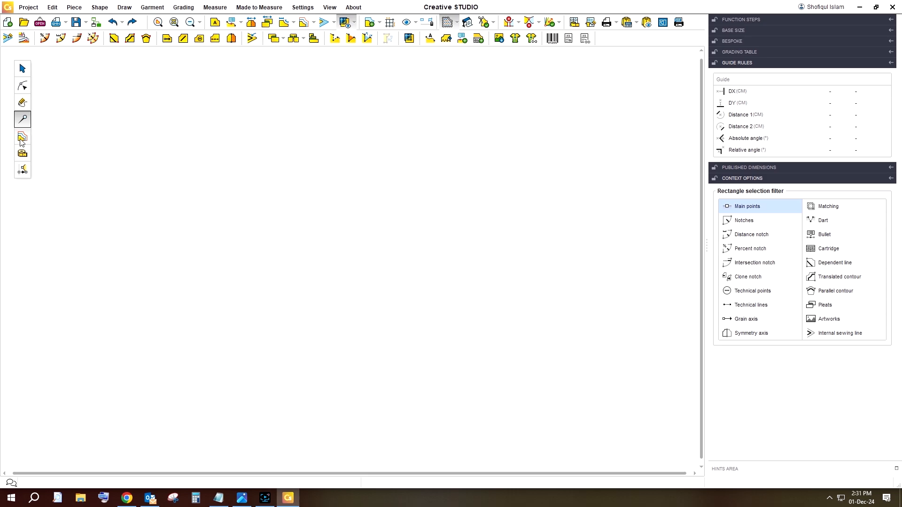
left_click(23, 137)
left_click(22, 153)
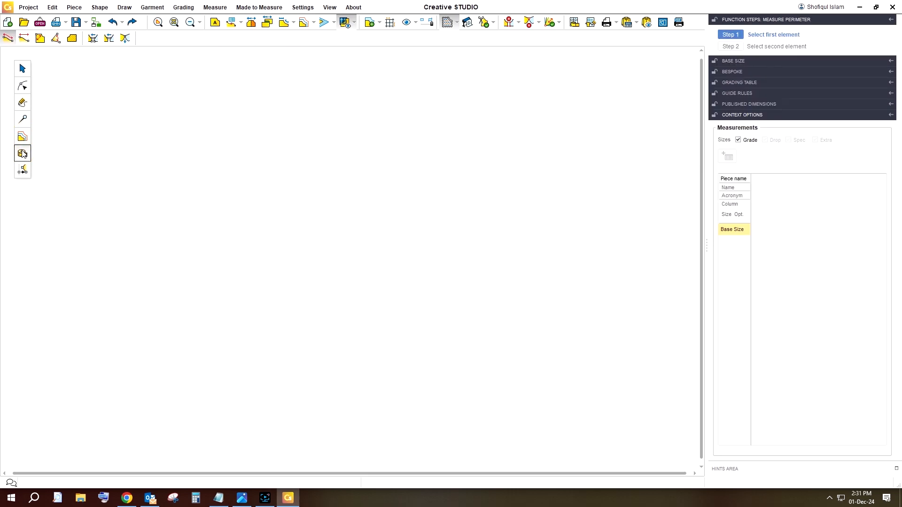
left_click(22, 117)
left_click(23, 86)
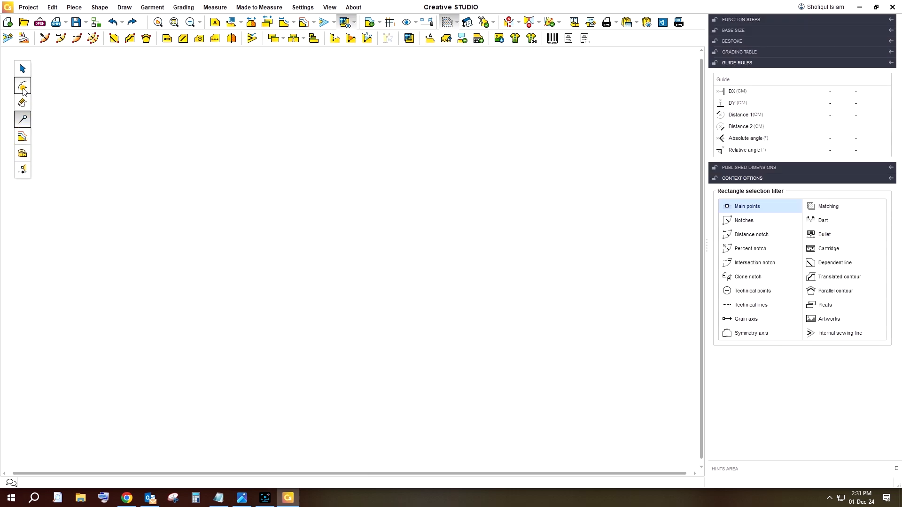
left_click(24, 71)
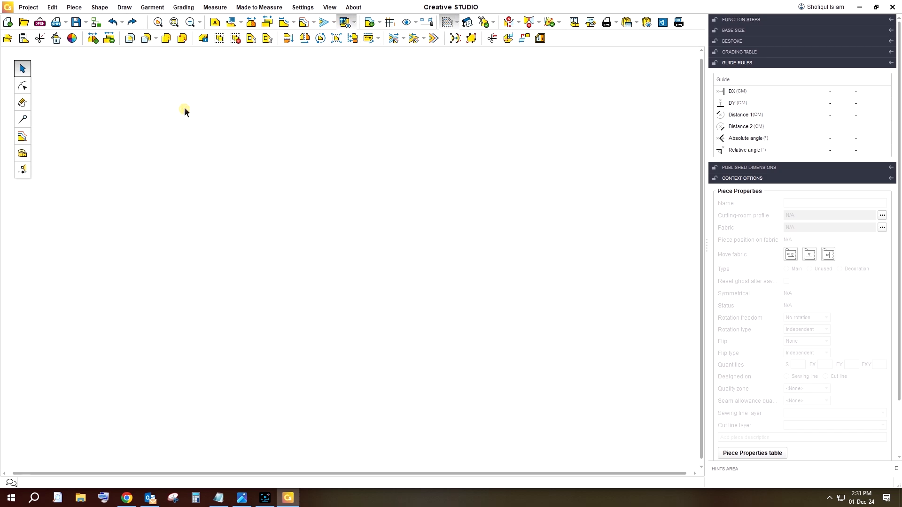
Draw a diagonal rectangle about 67 cm wide and 35 cm high on the empty canvas
left_click(23, 102)
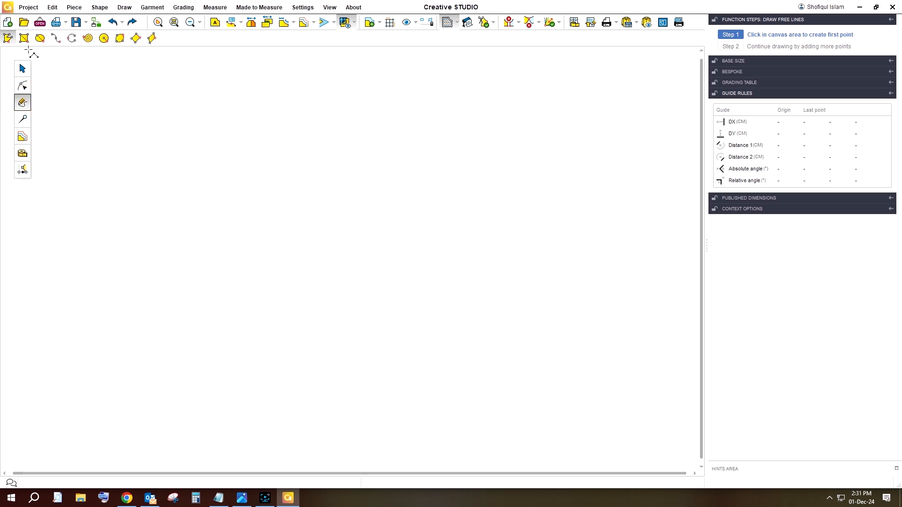
left_click(24, 38)
left_click(171, 124)
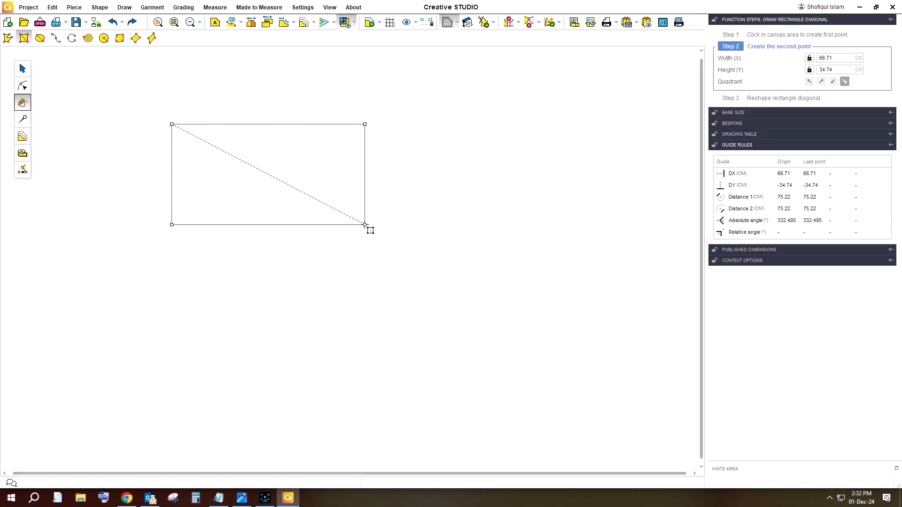
left_click(365, 224)
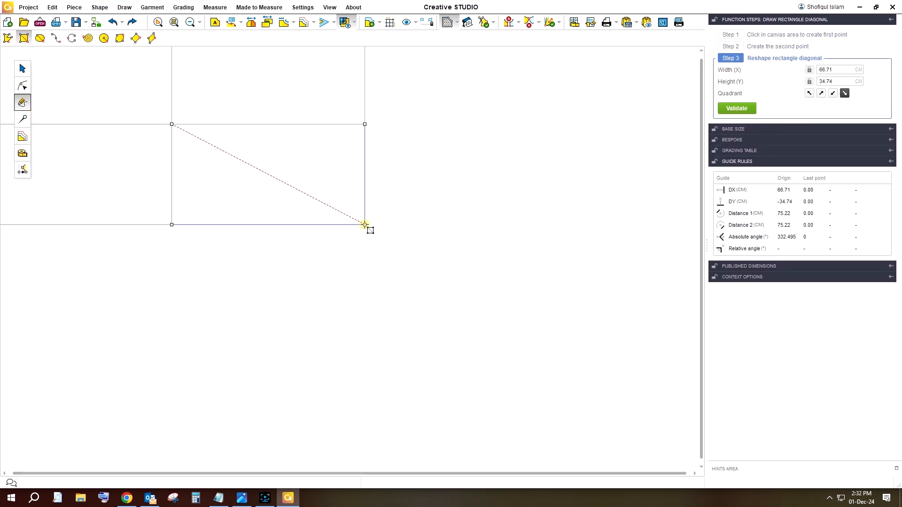
Set the rectangle's width to 70 cm and its height to 66 cm
double_click(833, 70)
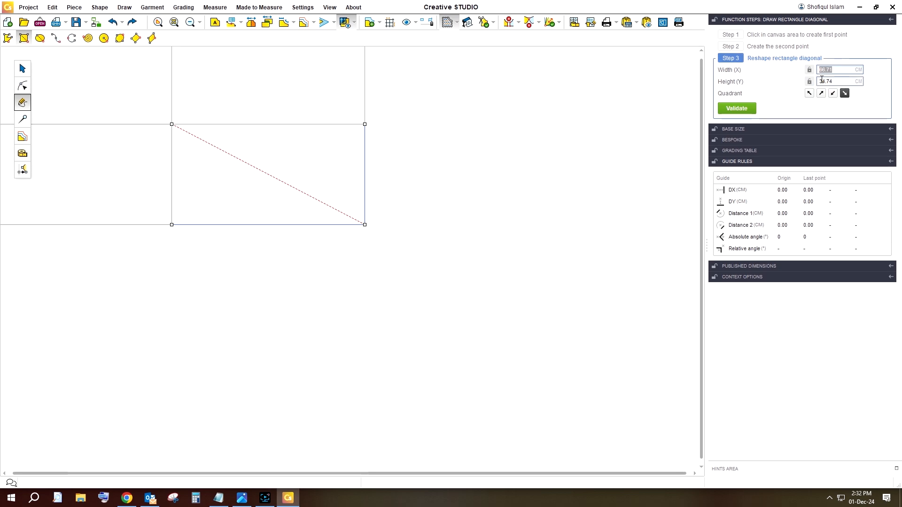
type("70")
left_click(822, 81)
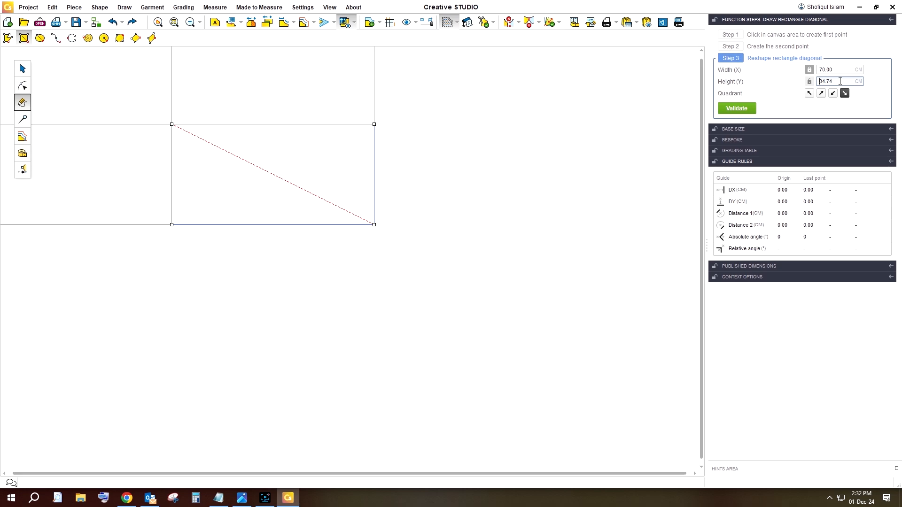
double_click(842, 82)
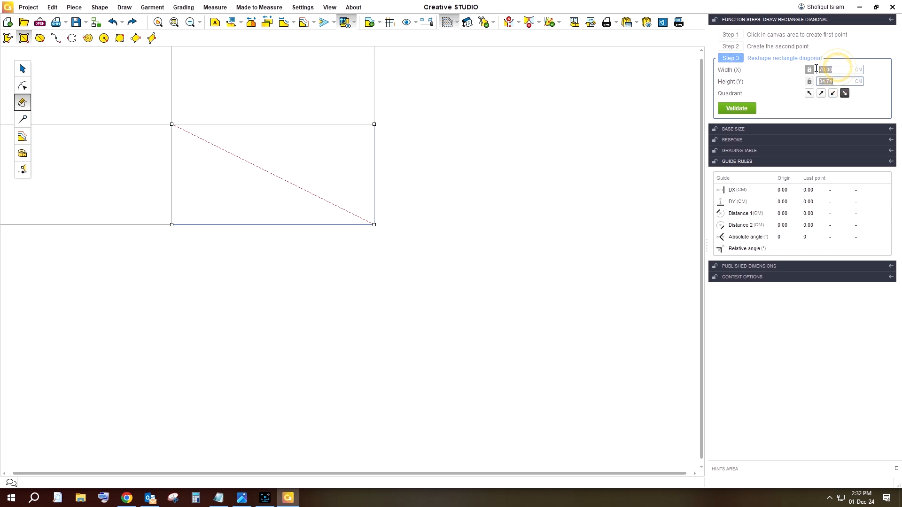
type("66")
Set the rectangle's width to 66 cm and height to 25 cm, and validate it as a piece
left_click(817, 70)
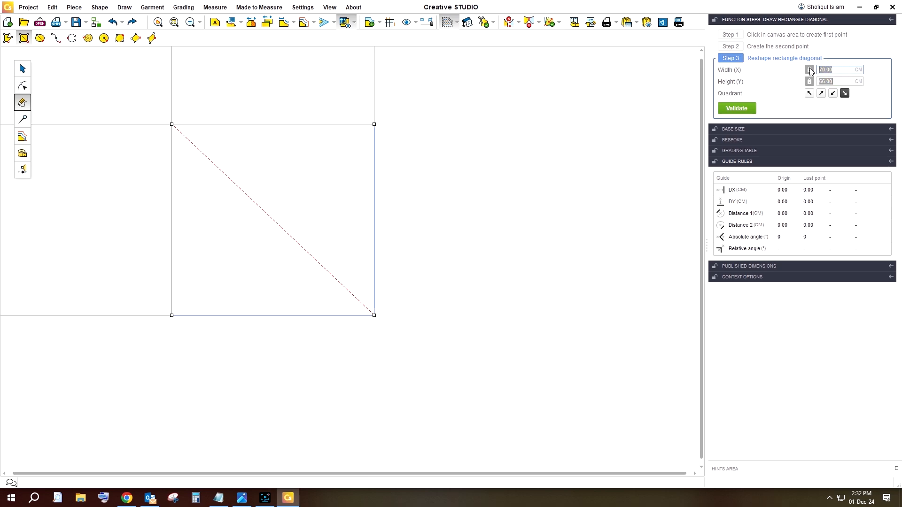
type("66")
left_click(839, 82)
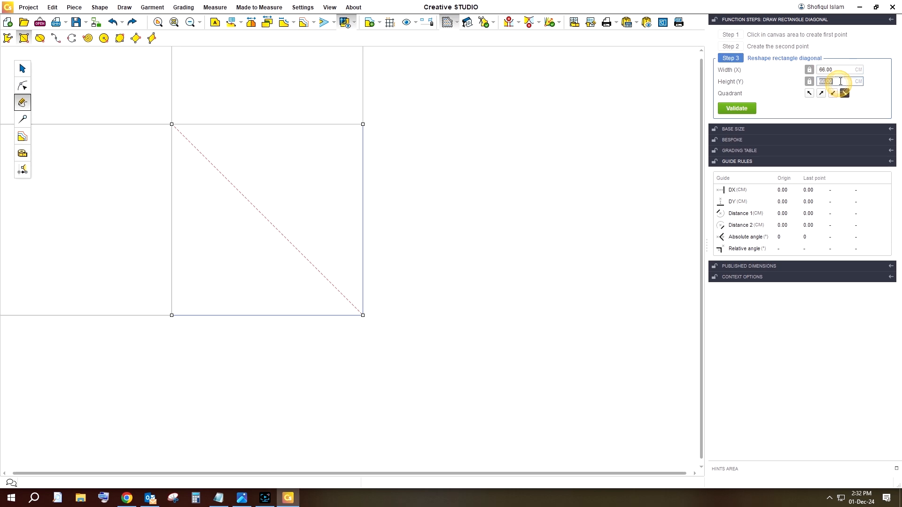
type("25")
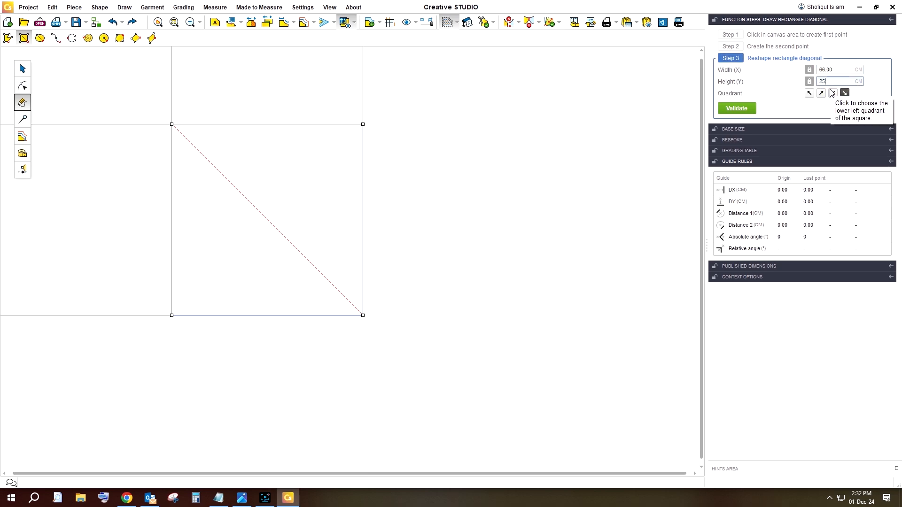
left_click(737, 109)
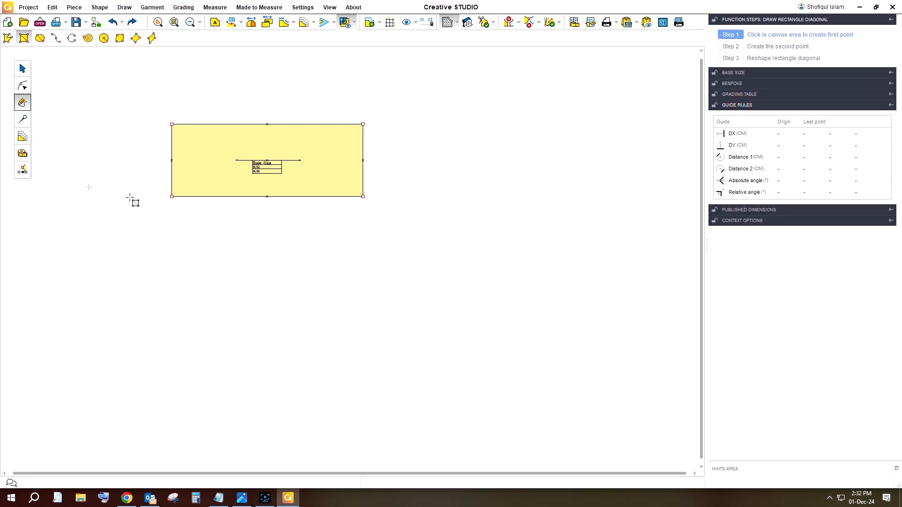
Set the rectangle's lower-left corner point as the piece origin
left_click(22, 85)
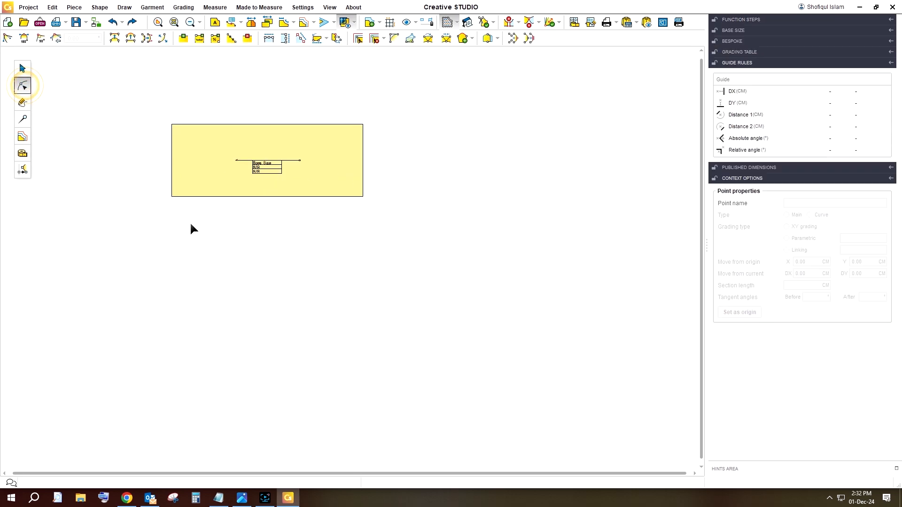
left_click(195, 184)
left_click(166, 196)
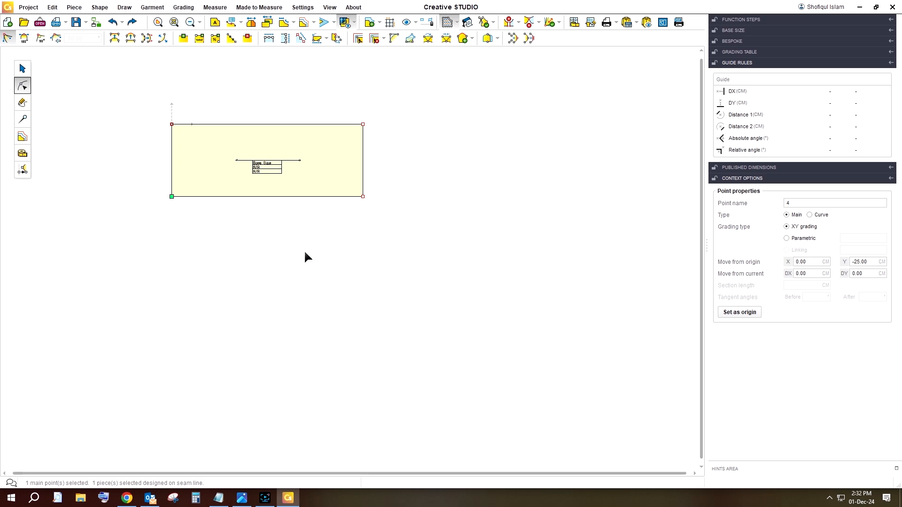
left_click(739, 313)
left_click(252, 272)
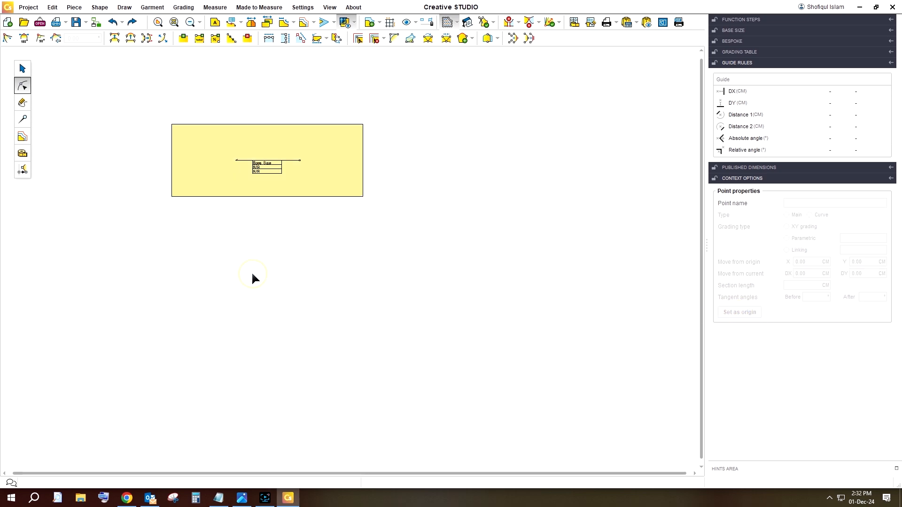
Add a main point on the piece's lower edge and set its X distance from the origin to 2.5 cm
left_click(213, 192)
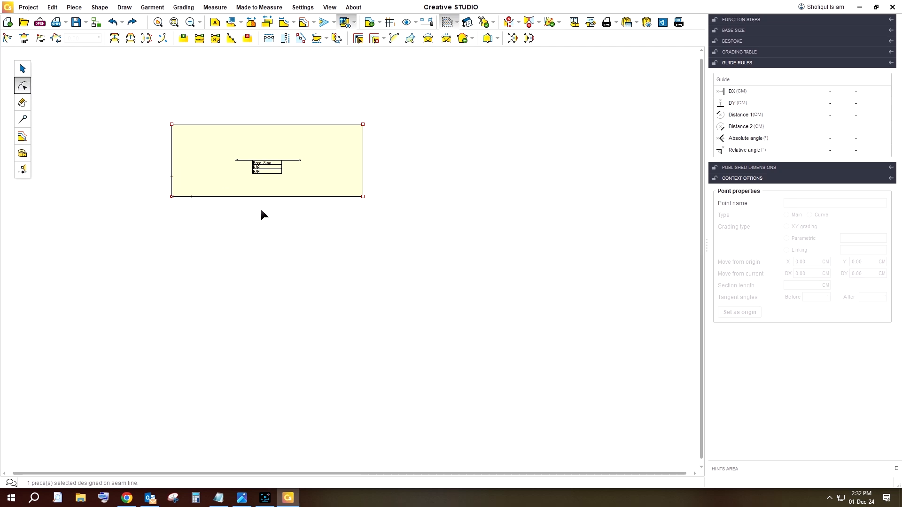
left_click(180, 194)
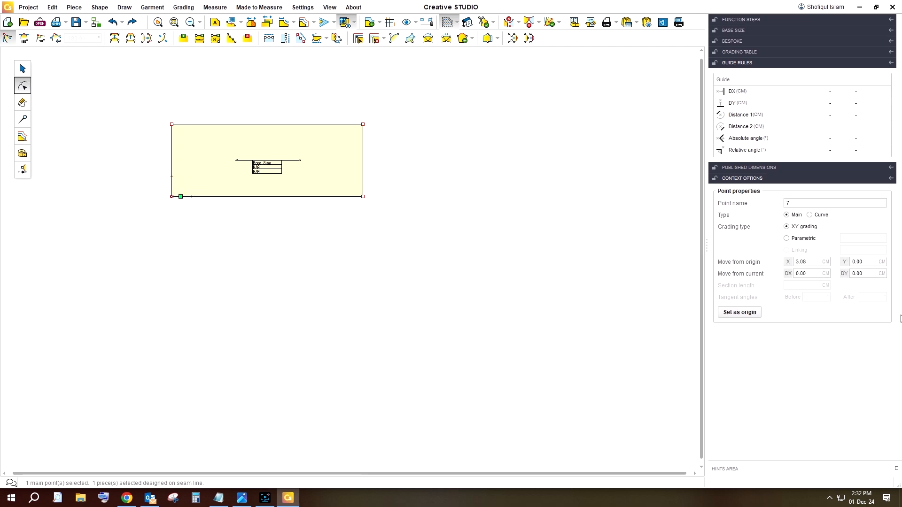
double_click(800, 262)
type("2.5")
left_click(808, 275)
Add a second main point on the lower edge and set its X distance from the origin to 11 cm
left_click(188, 194)
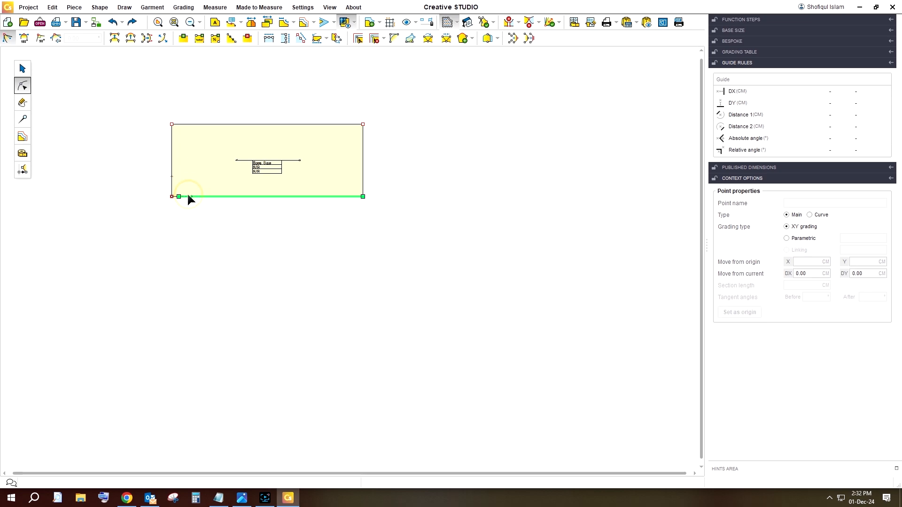
left_click(811, 262)
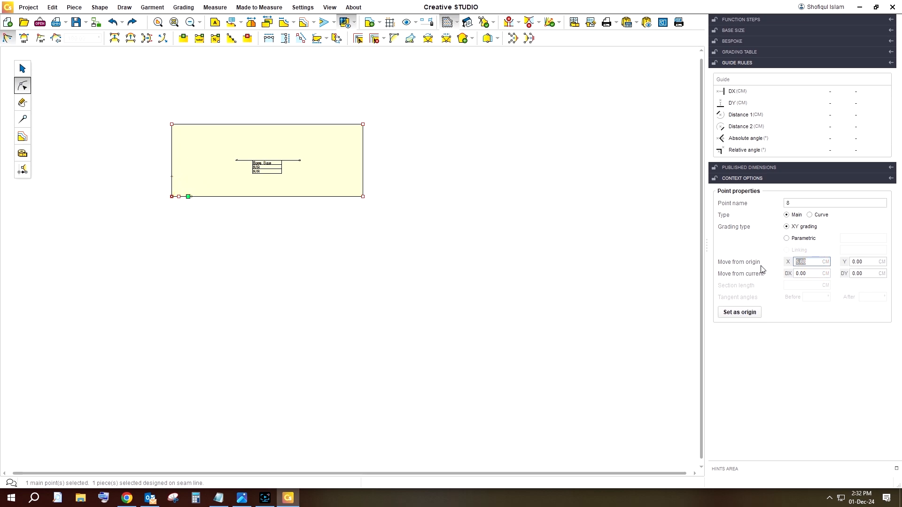
type("11")
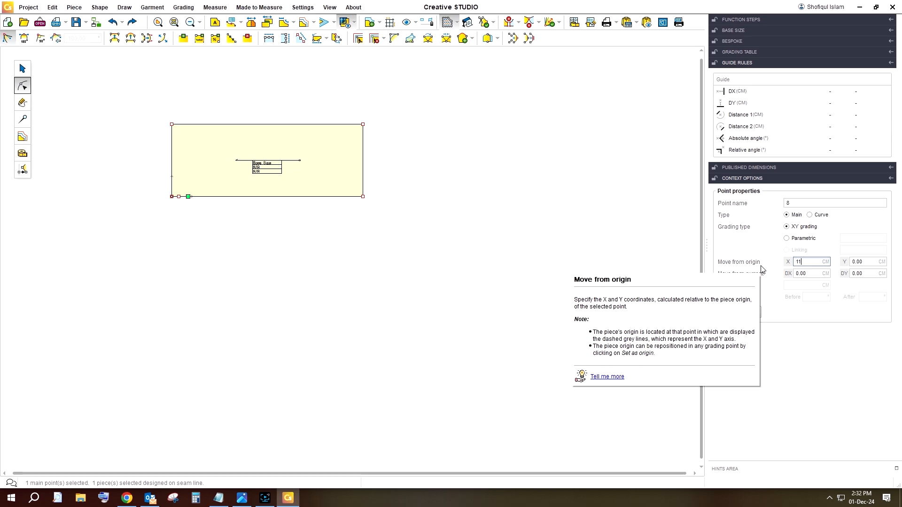
left_click(816, 262)
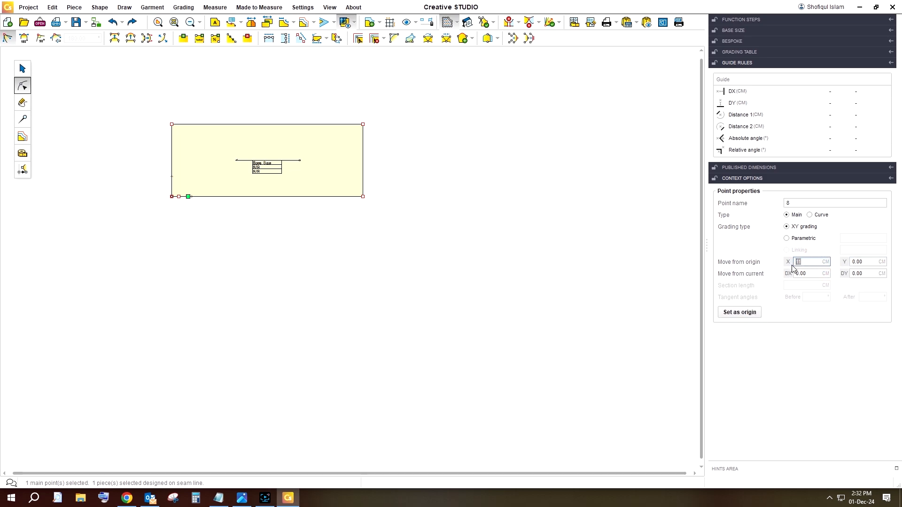
key("Return")
Add a main point on the piece's left edge and set its Y distance from the origin to 11 cm
left_click(172, 187)
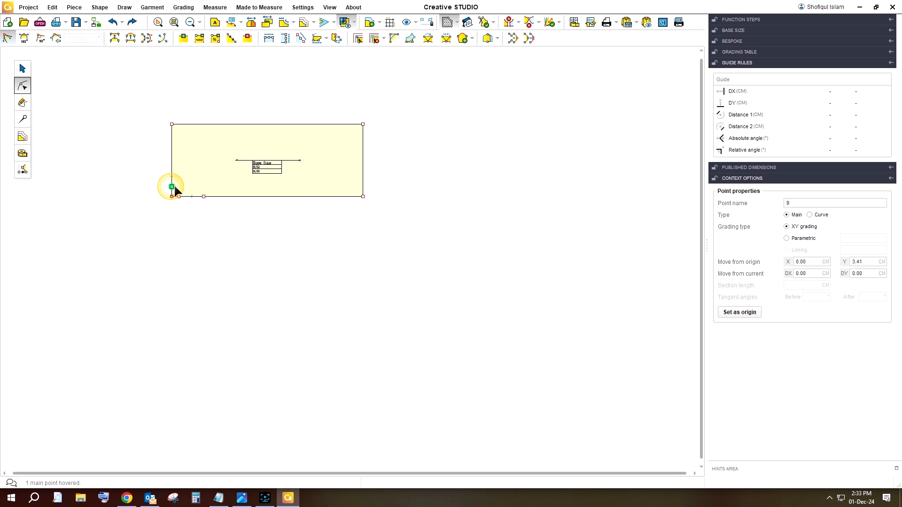
left_click(867, 261)
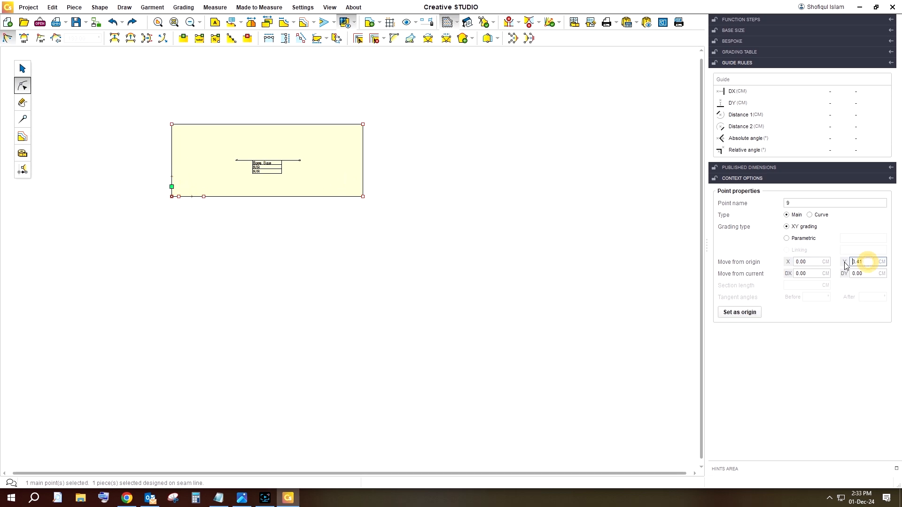
left_click_drag(866, 262, 823, 262)
type("11")
key("Return")
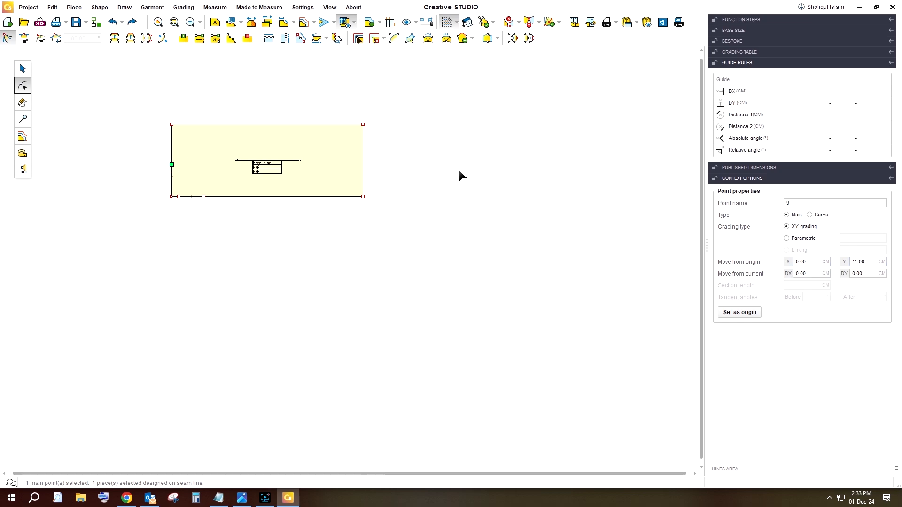
Add another main point higher on the left edge and set its Y distance from the origin to 18 cm
left_click(172, 148)
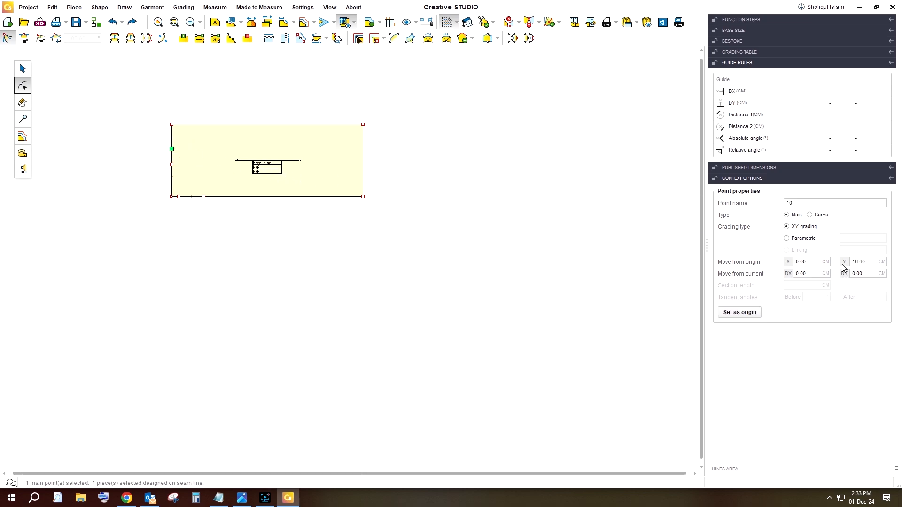
double_click(866, 262)
type("18")
key("Return")
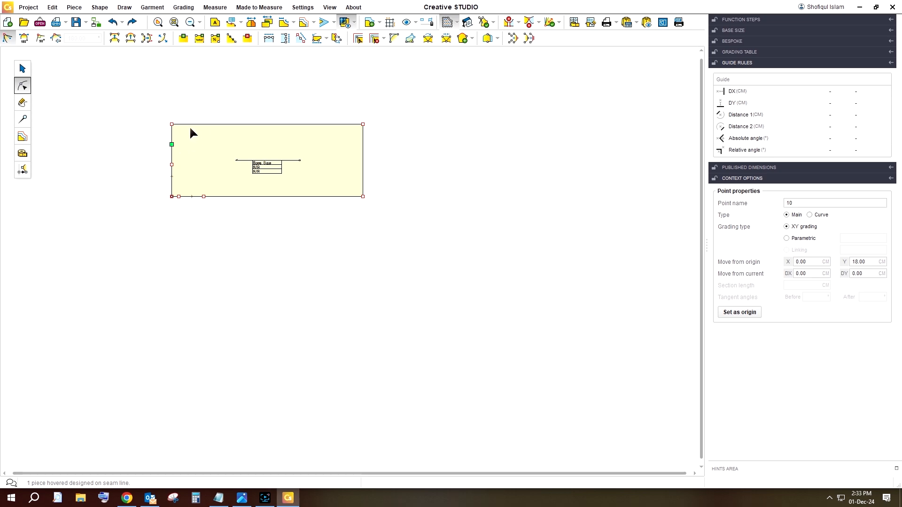
Change the left edge's higher added point to a Y distance of 19 cm from the origin
left_click(172, 144)
left_click(862, 262)
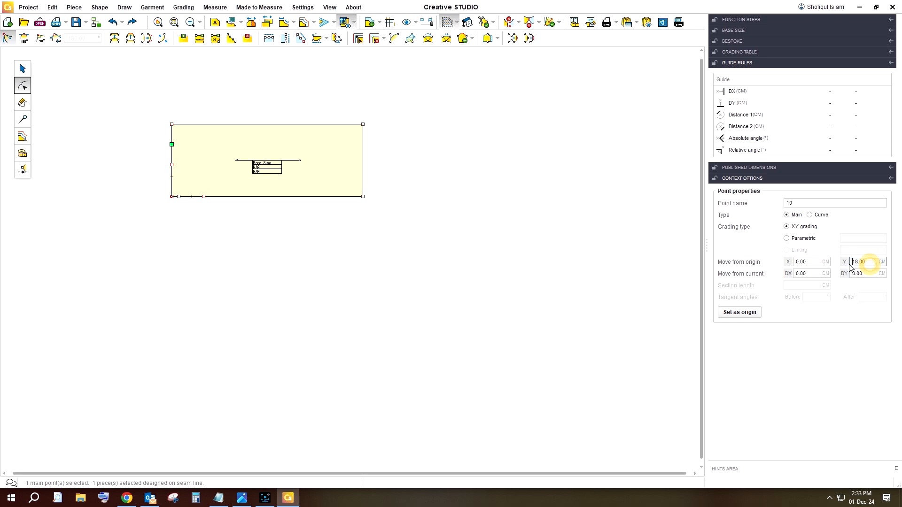
type("19")
key("Return")
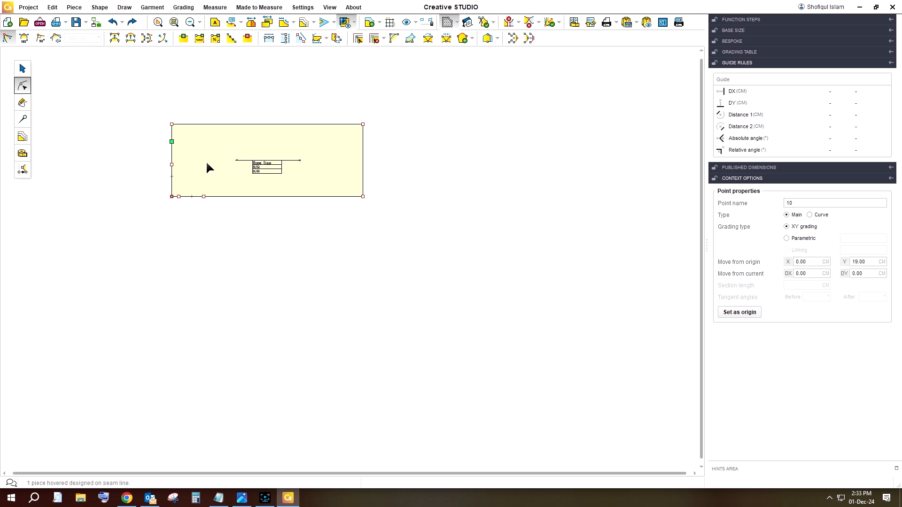
Try moving the piece's upper-left corner point to Y 22 cm from the origin, and undo the move
left_click(172, 123)
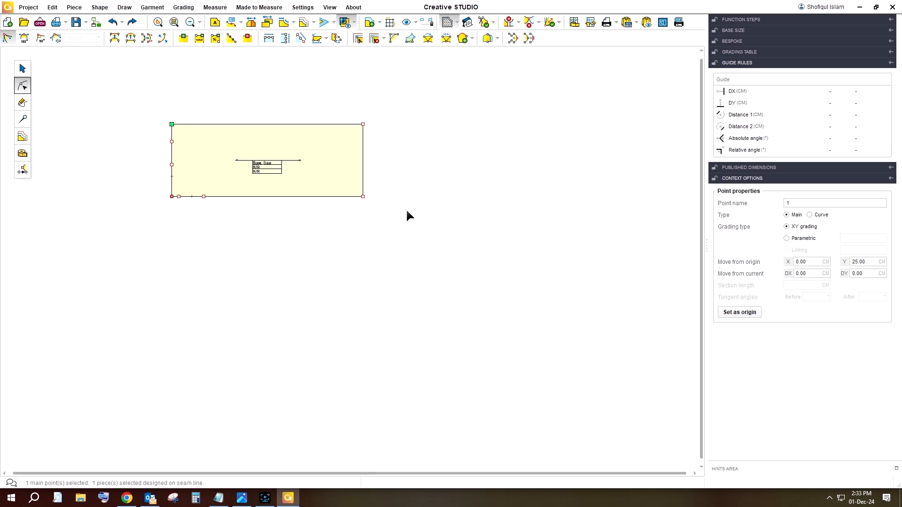
left_click_drag(872, 261, 837, 264)
type("22")
key("Return")
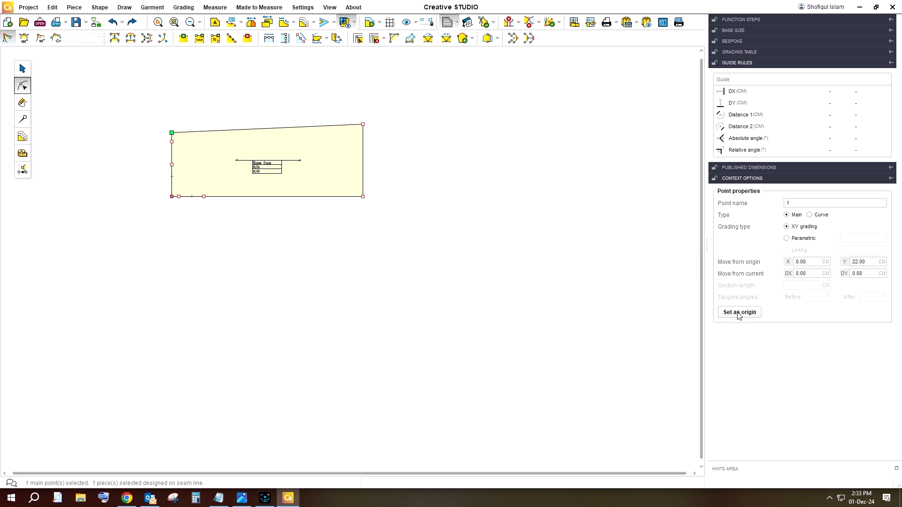
left_click(112, 22)
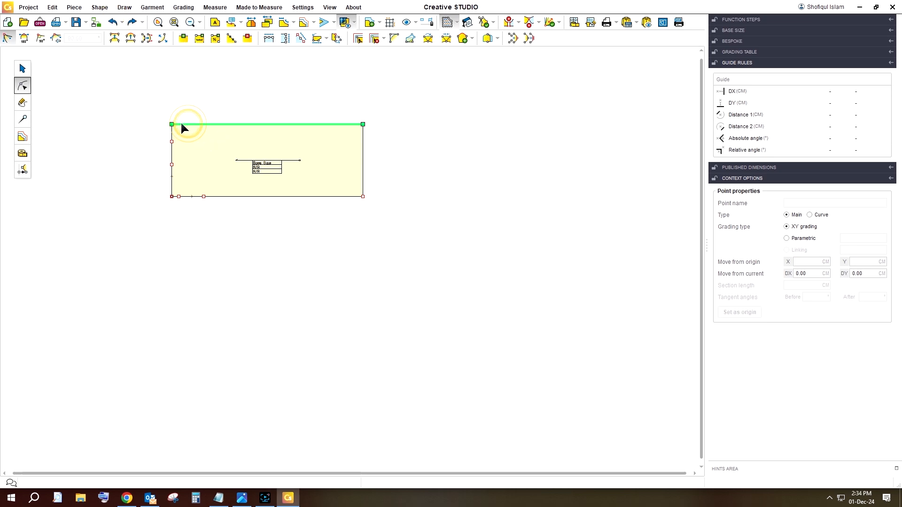
Add a main point on the piece's upper edge near its left end and make the upper-left corner the origin
left_click(181, 124)
left_click(868, 261)
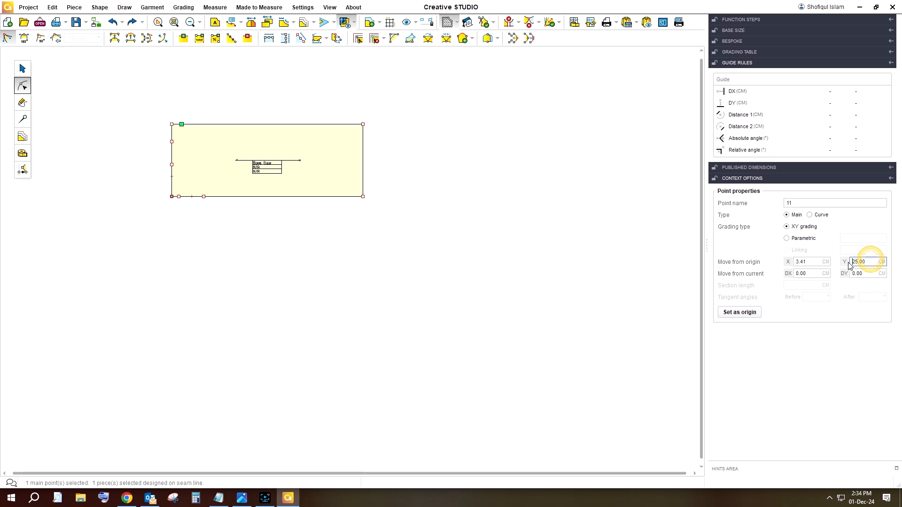
left_click_drag(868, 262, 841, 265)
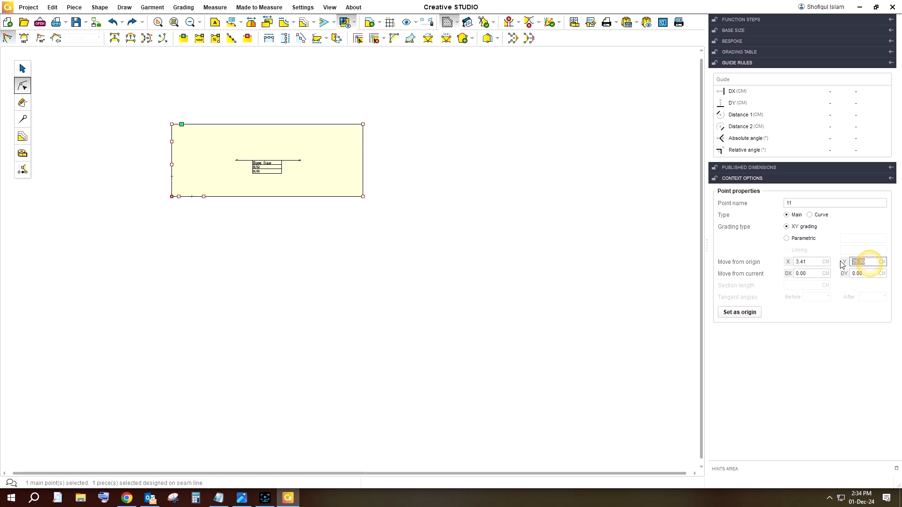
left_click(173, 124)
left_click(739, 312)
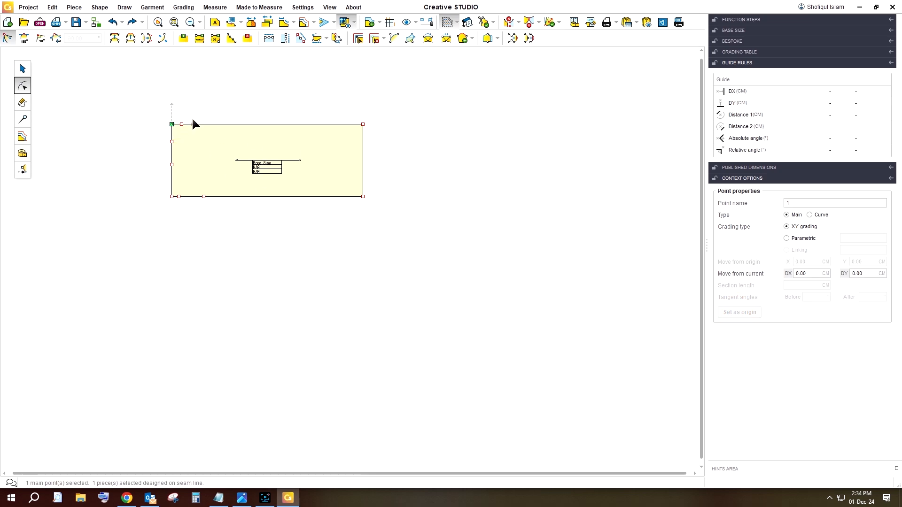
Set the X distance of the point added on the upper edge to 21 cm from the upper-left corner origin
left_click(182, 124)
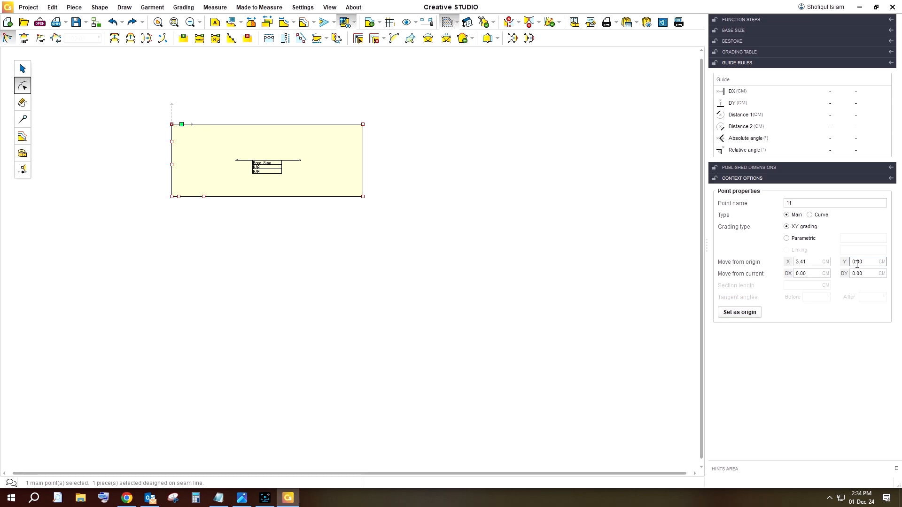
left_click(820, 261)
left_click_drag(820, 262, 794, 261)
type("25")
key("Return")
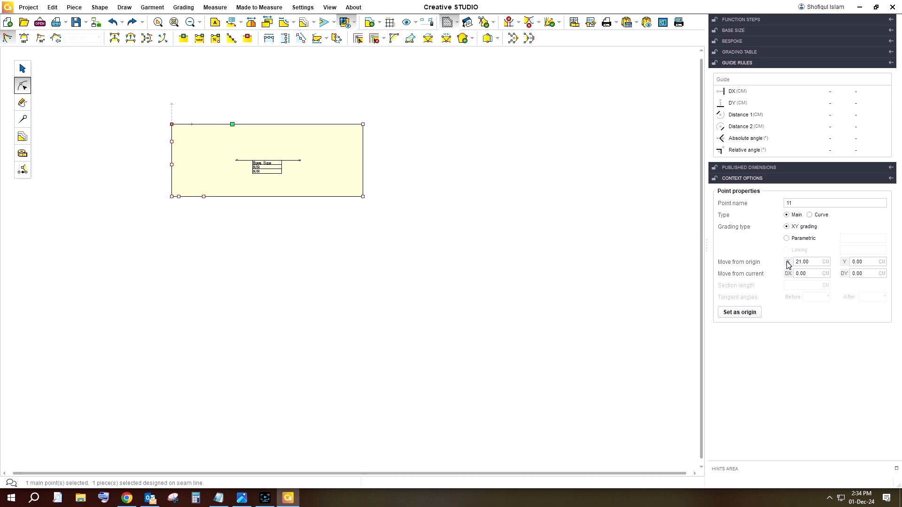
Delete the piece's original upper-left and lower-left corner points
left_click(171, 125)
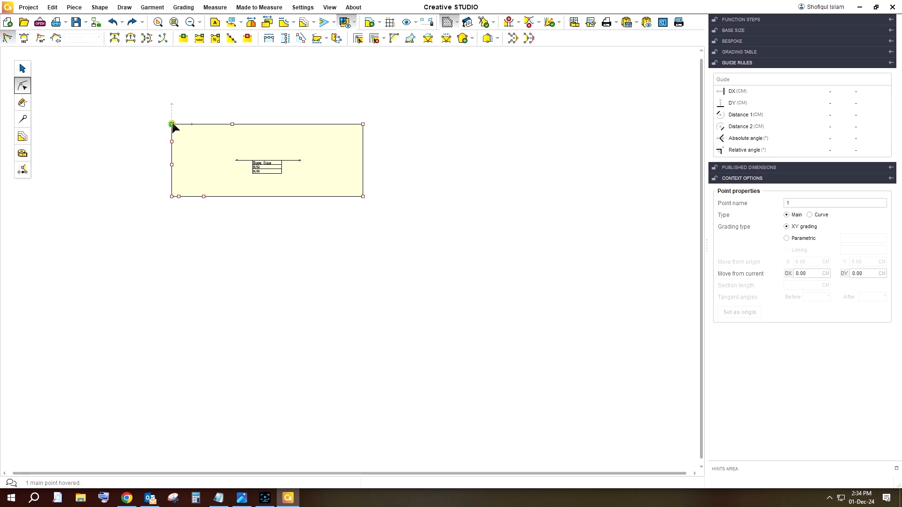
key("Delete")
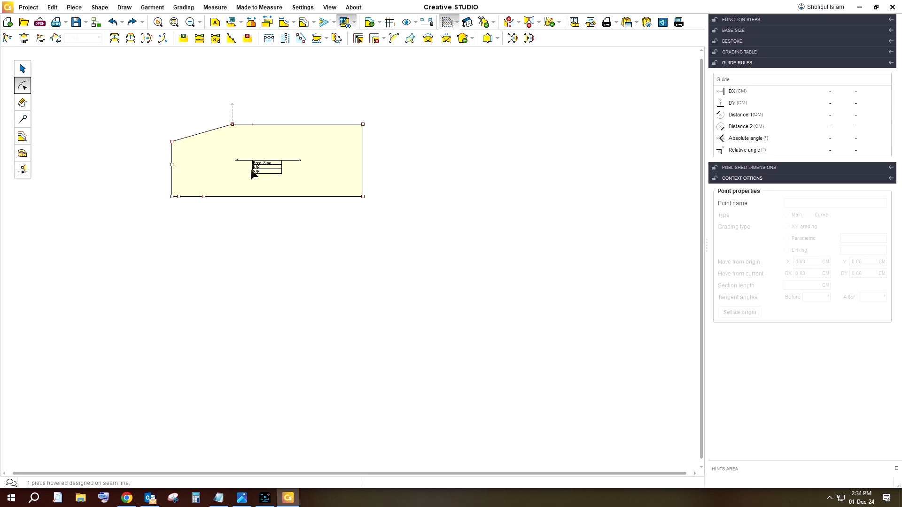
left_click(171, 196)
key("Delete")
Make the left edge's upper point the origin and shift it 2 cm inward along X from its current position
left_click(172, 141)
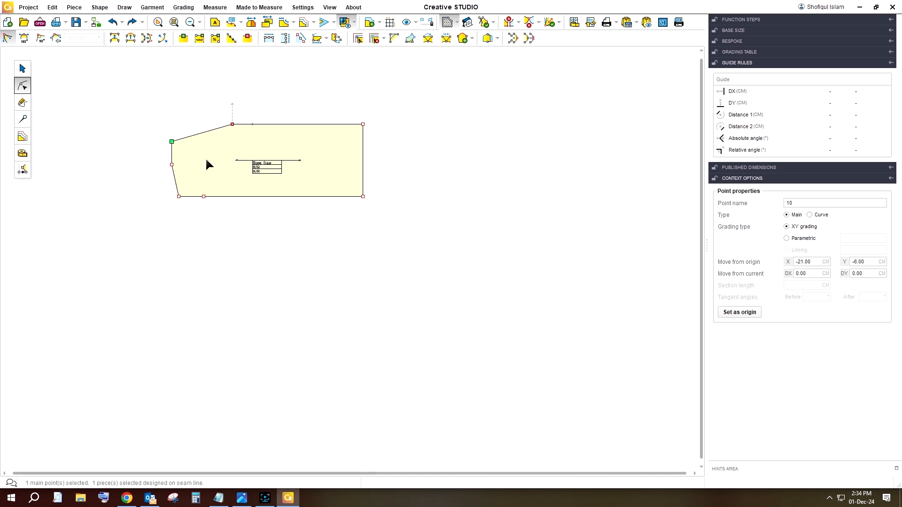
left_click(740, 313)
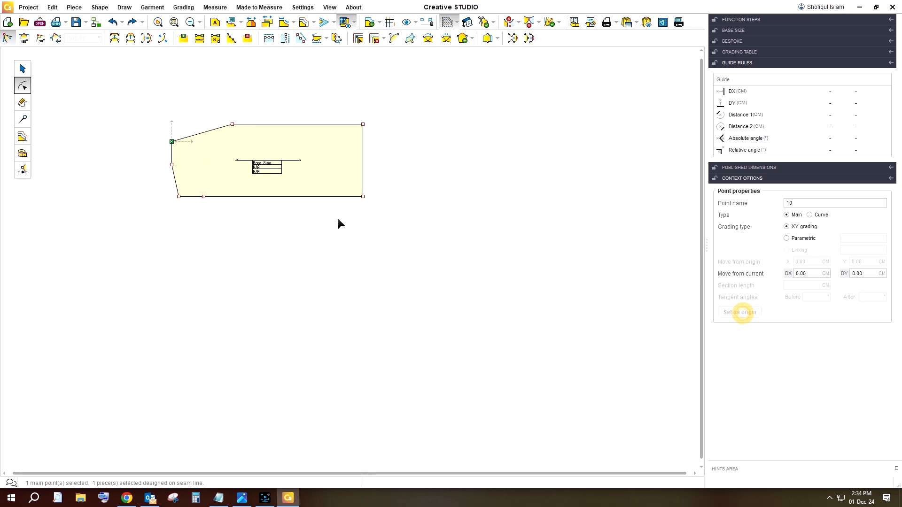
left_click(816, 274)
left_click_drag(822, 273, 768, 273)
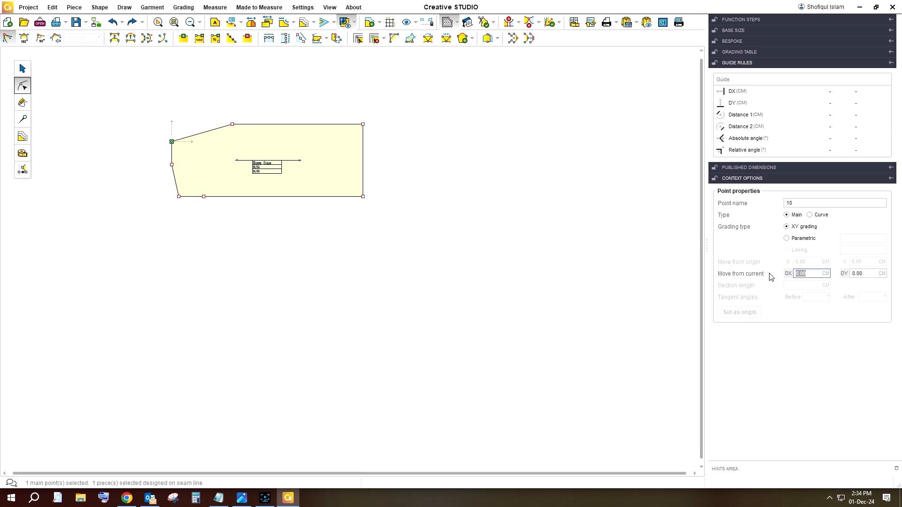
type("2")
key("Return")
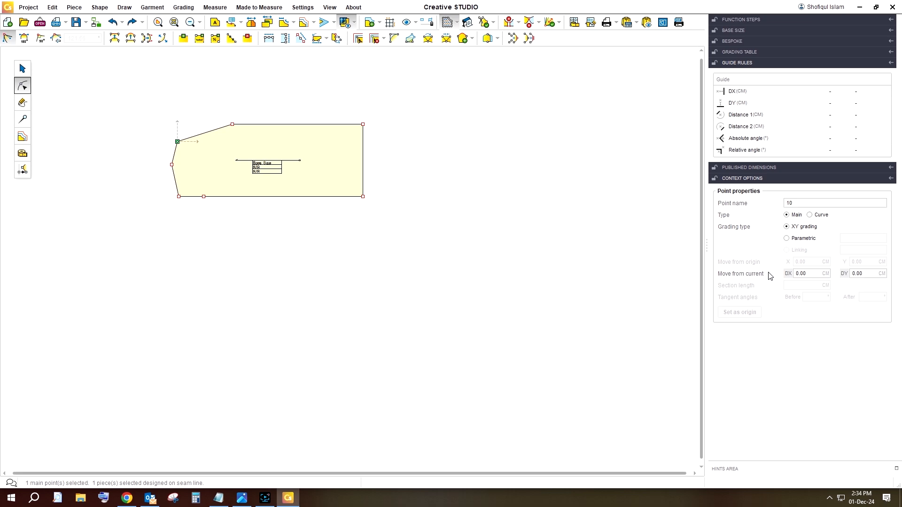
Make the leftmost point on the piece's bottom edge the origin
left_click(299, 279)
left_click(194, 190)
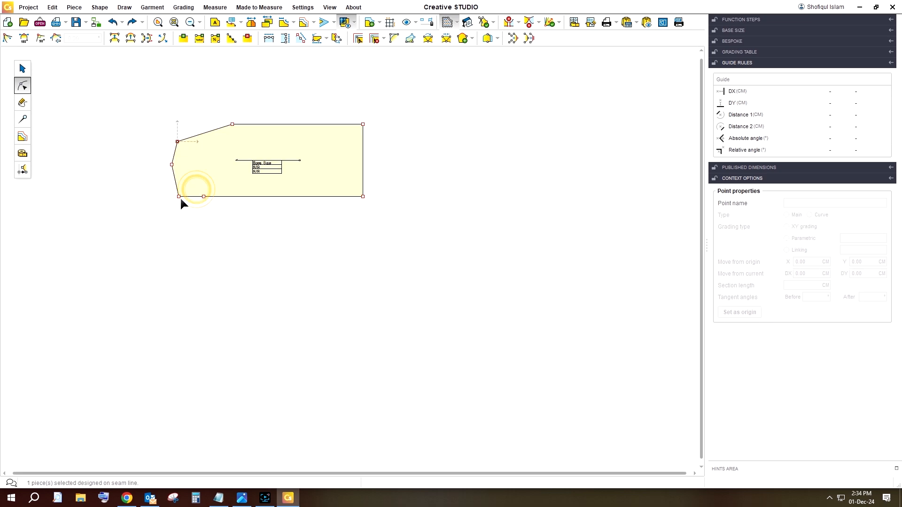
left_click(179, 196)
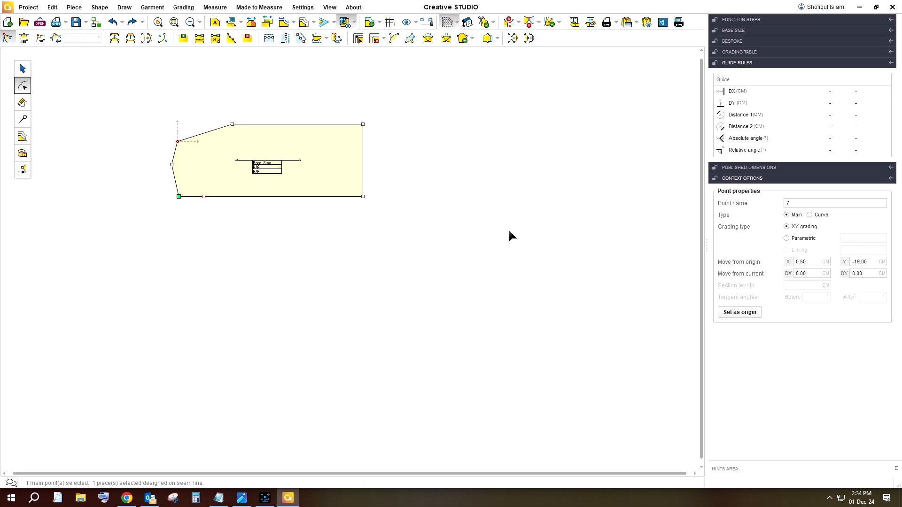
left_click(750, 313)
left_click(199, 239)
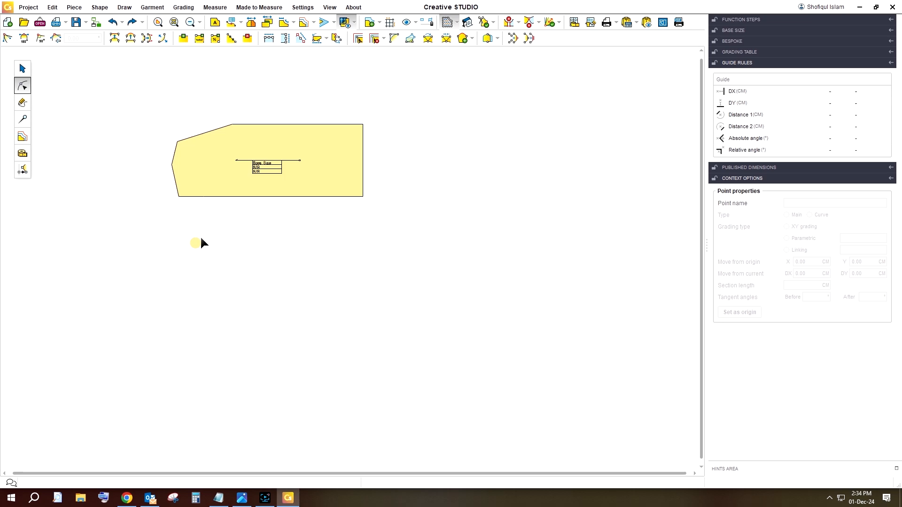
left_click(191, 168)
left_click(173, 177)
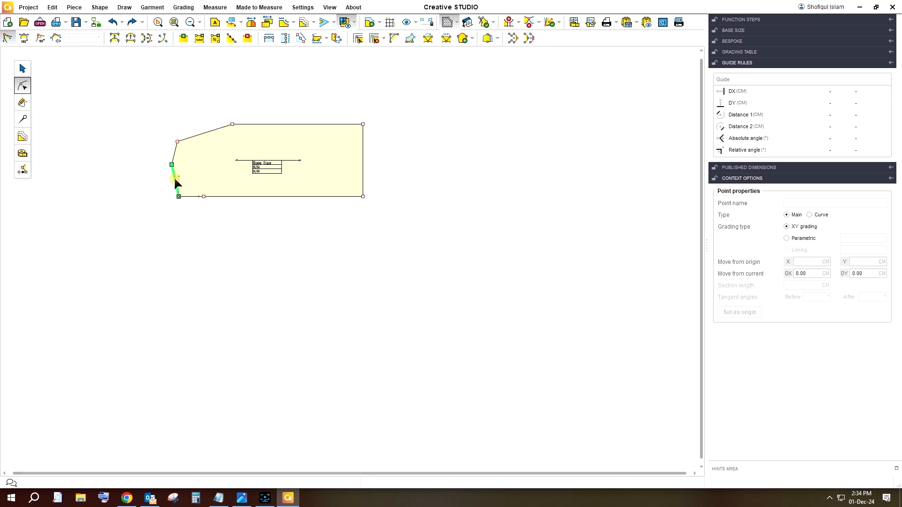
left_click(218, 154)
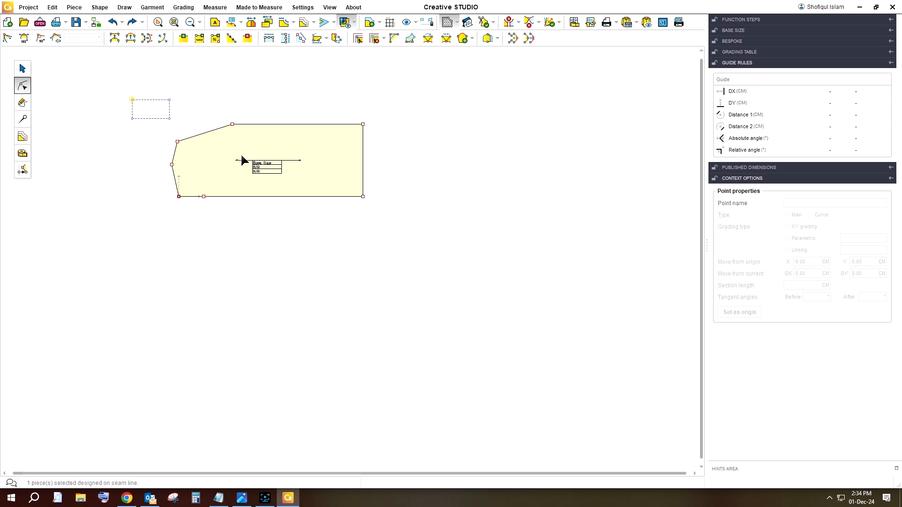
left_click_drag(242, 156, 468, 250)
left_click(530, 165)
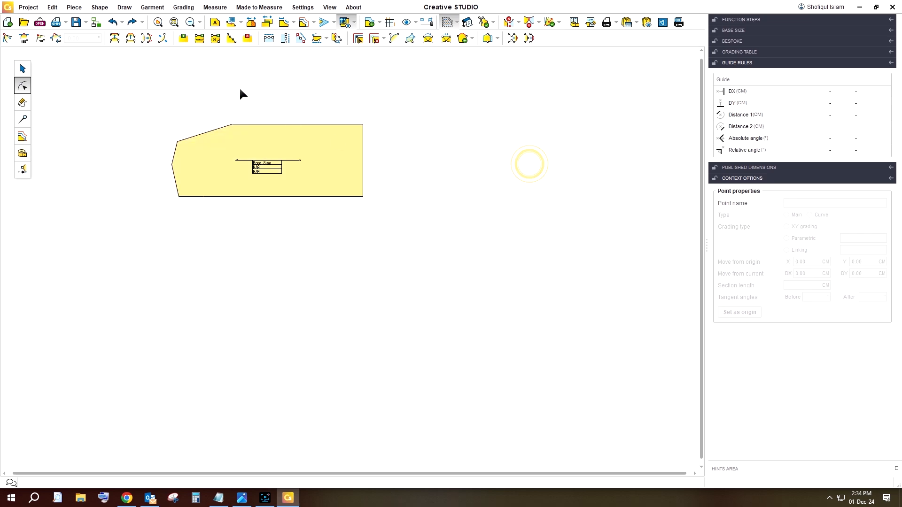
Move the whole piece higher in the work area
left_click(192, 23)
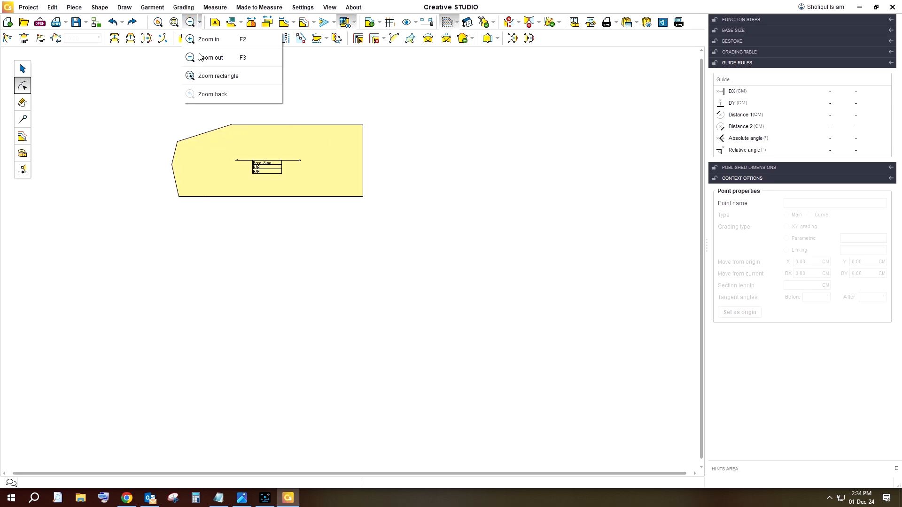
left_click(206, 77)
left_click_drag(133, 121, 444, 246)
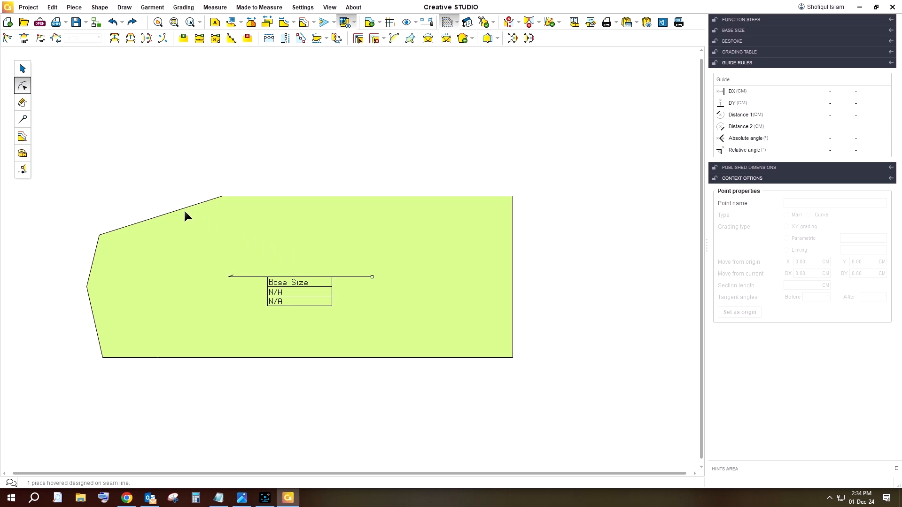
left_click(22, 68)
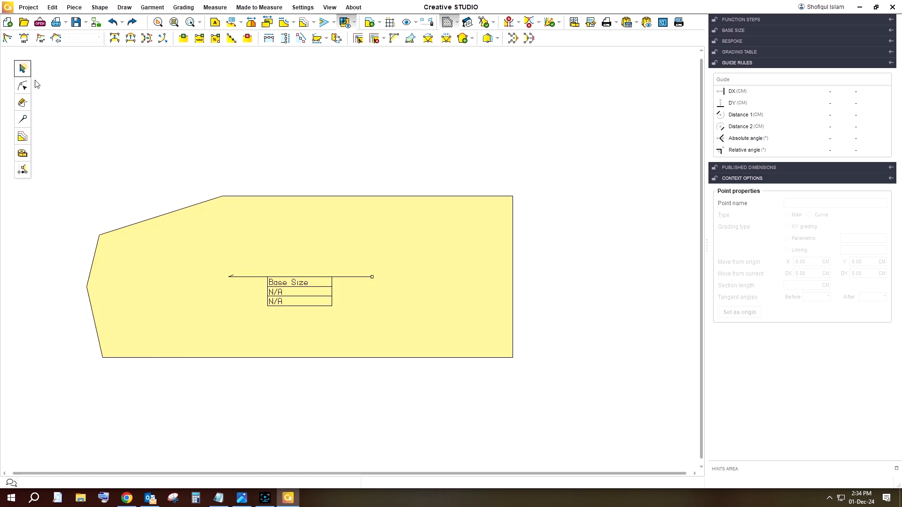
left_click_drag(291, 238, 292, 148)
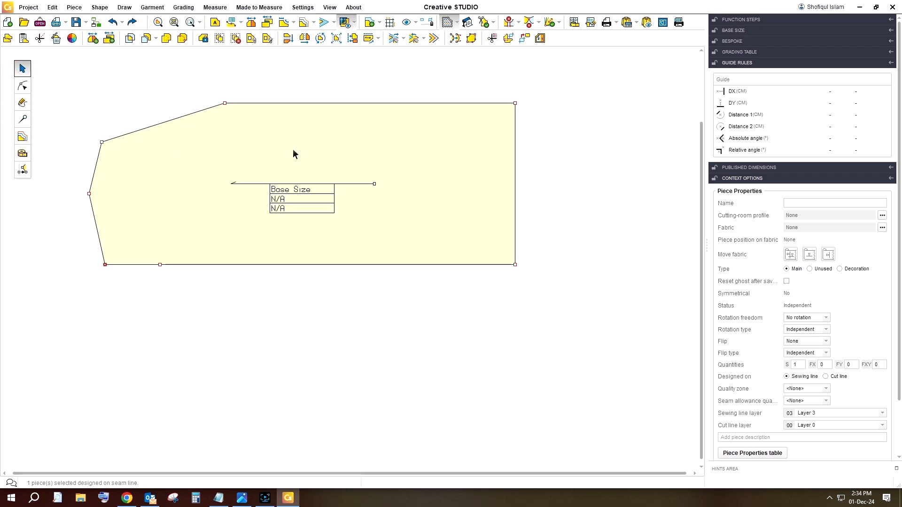
left_click(271, 312)
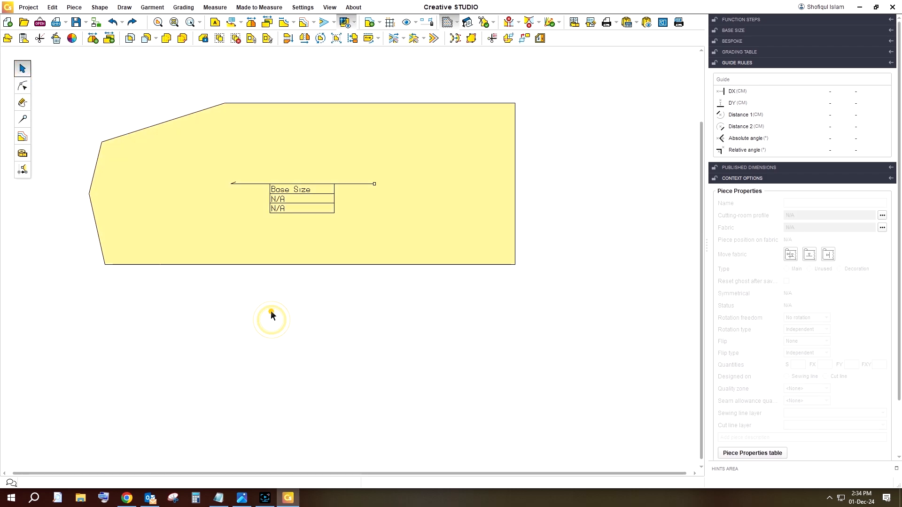
Convert the lower-left slanted segment to a curve and shape it to bow inward into the piece
left_click(22, 86)
left_click(98, 233)
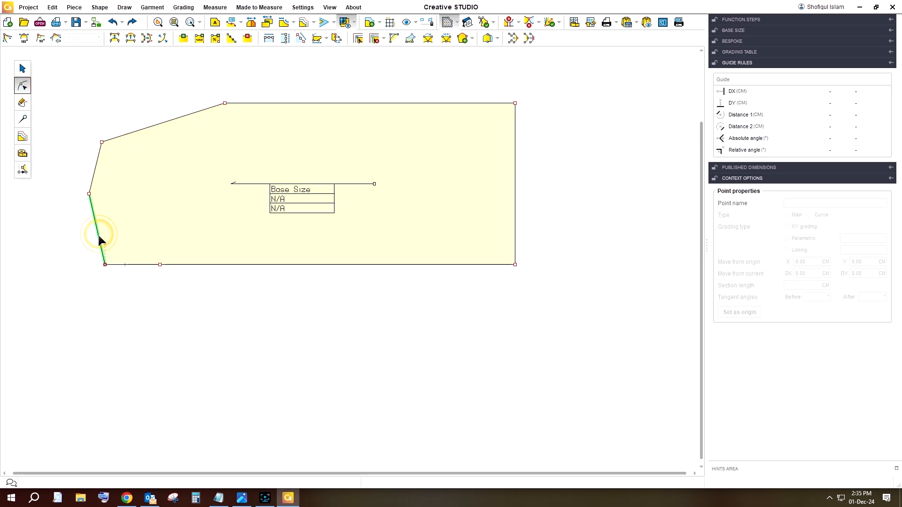
left_click(131, 39)
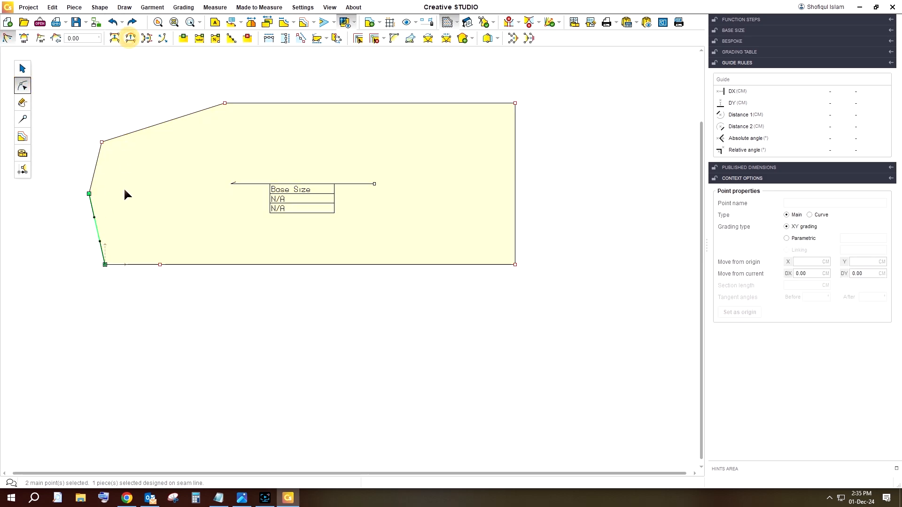
left_click_drag(101, 243, 102, 205)
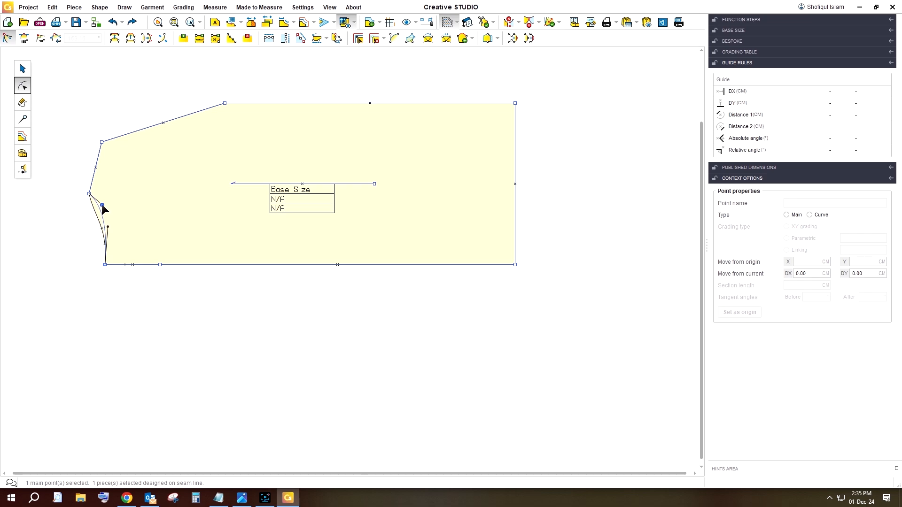
left_click(136, 296)
left_click(129, 214)
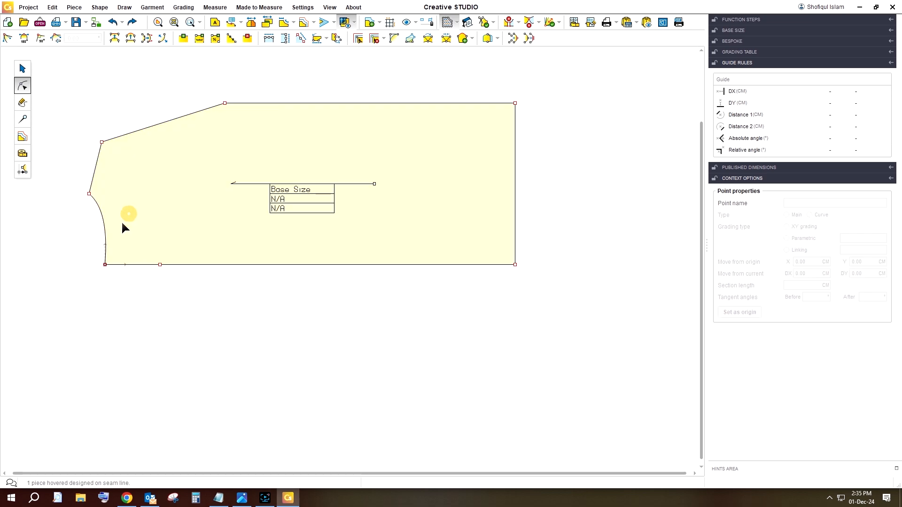
Refine the lower-left curve by raising the tangent handle at its upper end slightly
left_click(103, 213)
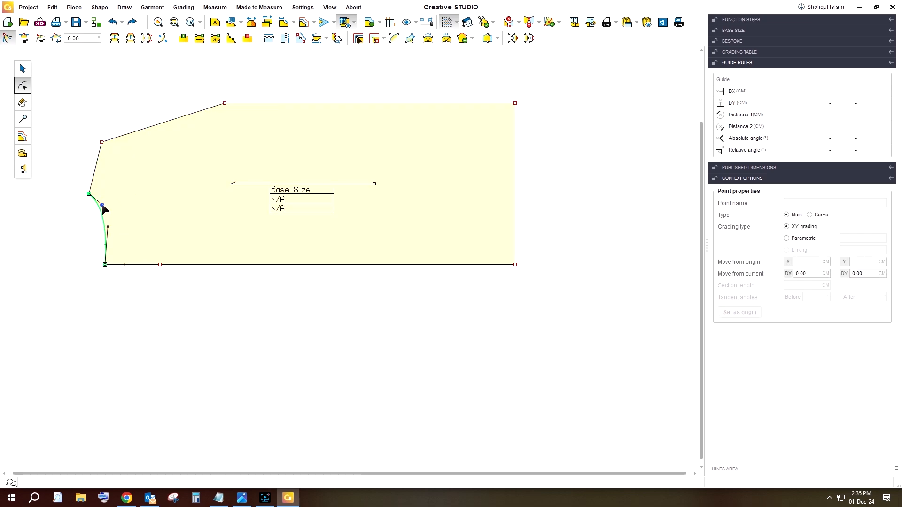
left_click(103, 204)
left_click_drag(102, 205, 102, 200)
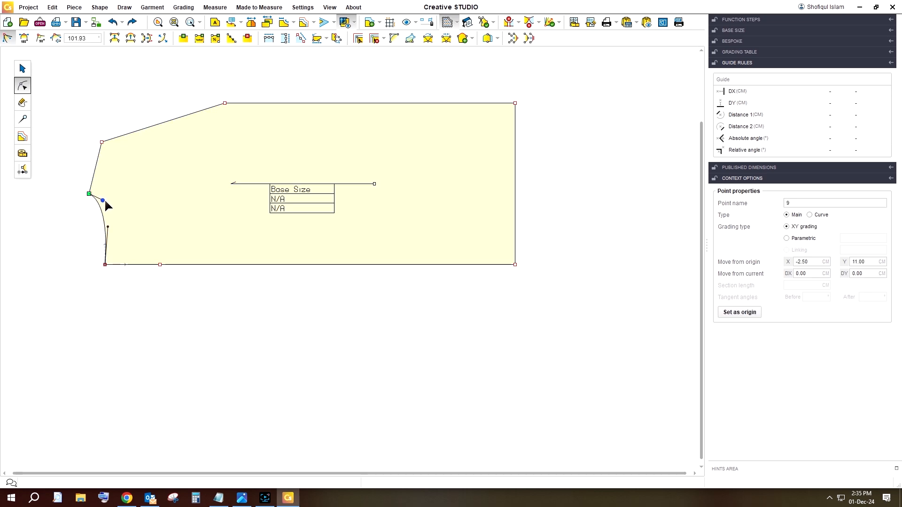
left_click(148, 290)
left_click(191, 232)
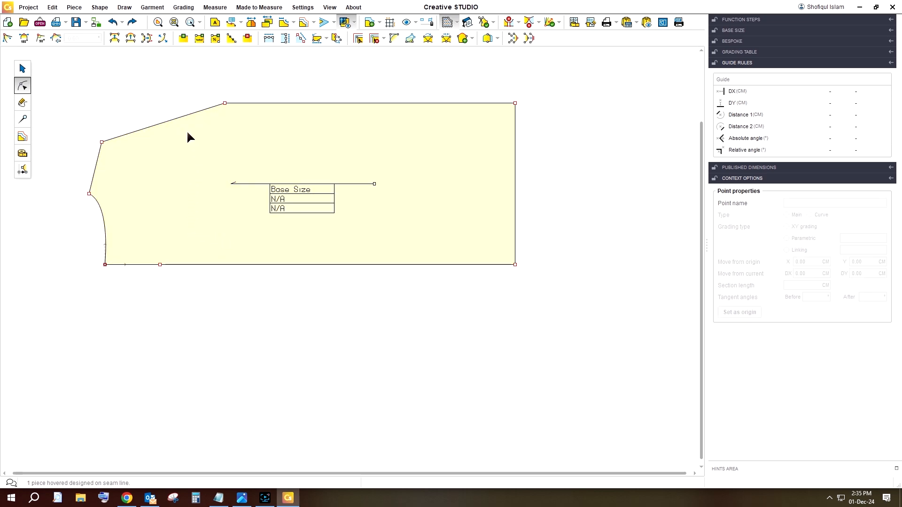
Convert the upper slanted segment to a curve and adjust both tangent handles to form a concave armhole
left_click(180, 118)
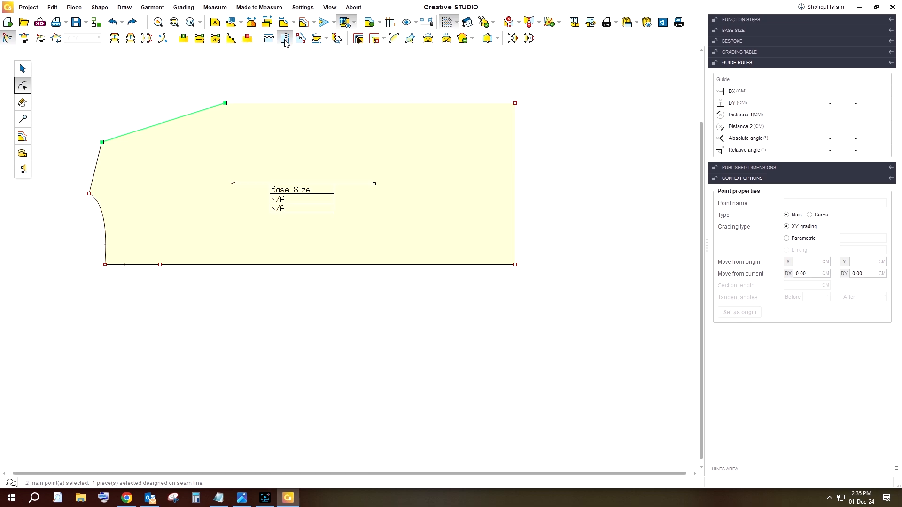
left_click(131, 38)
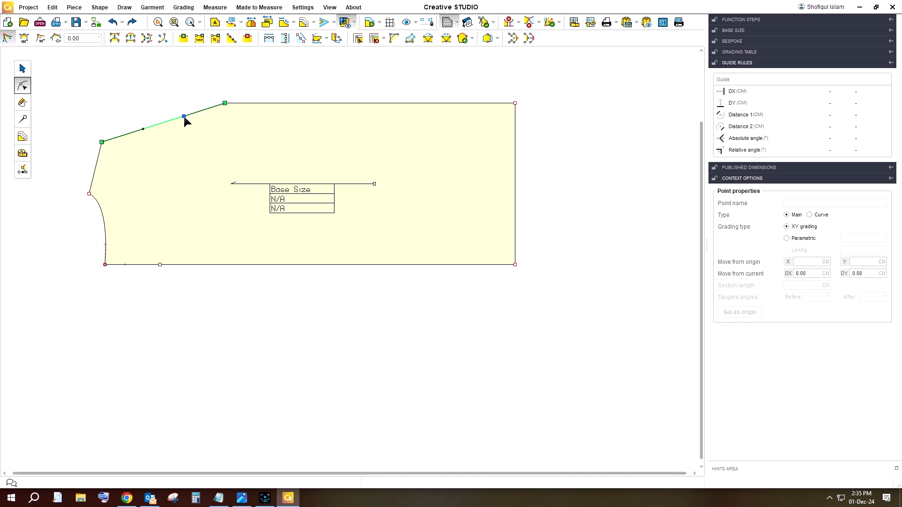
left_click_drag(183, 116, 221, 155)
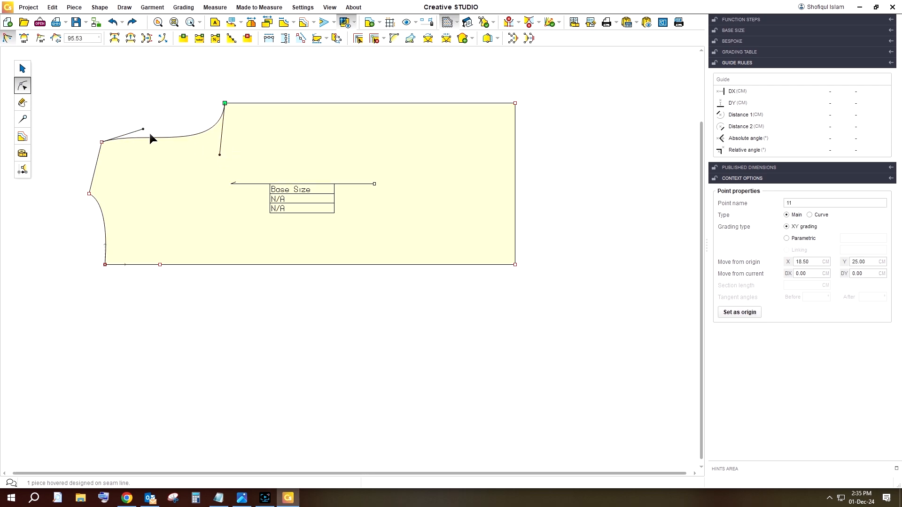
left_click_drag(143, 130, 141, 154)
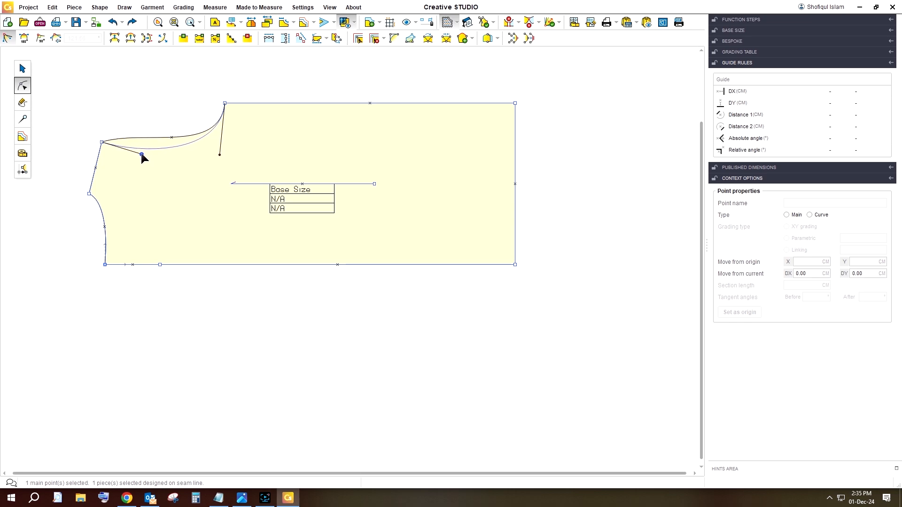
left_click(279, 124)
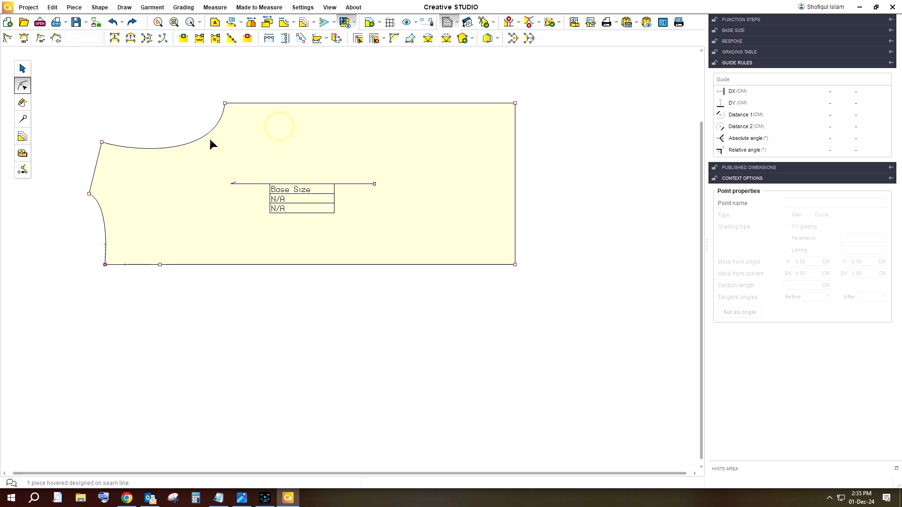
left_click(199, 126)
left_click(279, 125)
Create a symmetry axis along the piece's upper straight edge and unfold the piece about it
left_click(22, 120)
left_click(293, 104)
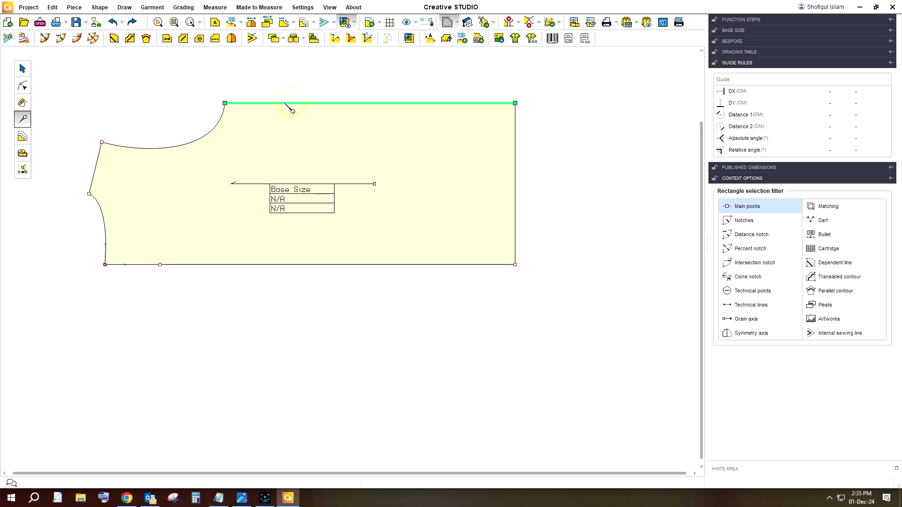
left_click(232, 38)
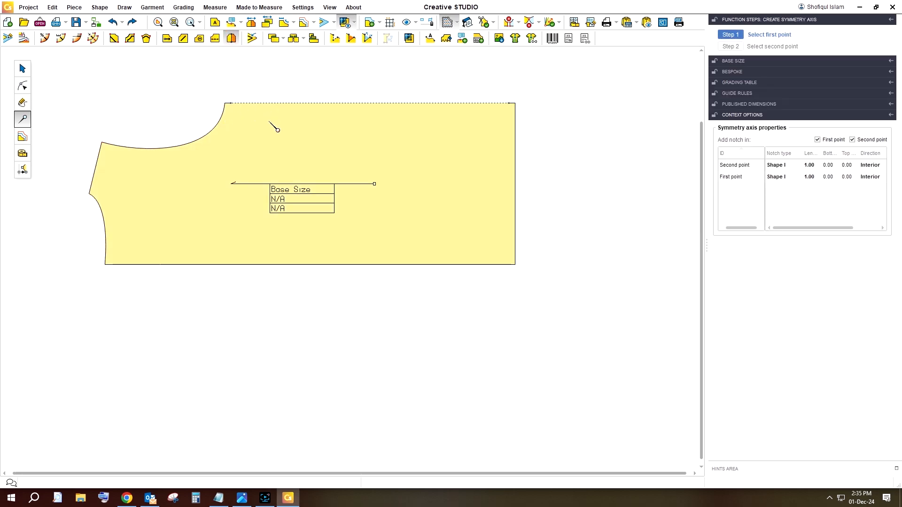
left_click(268, 121)
left_click(22, 68)
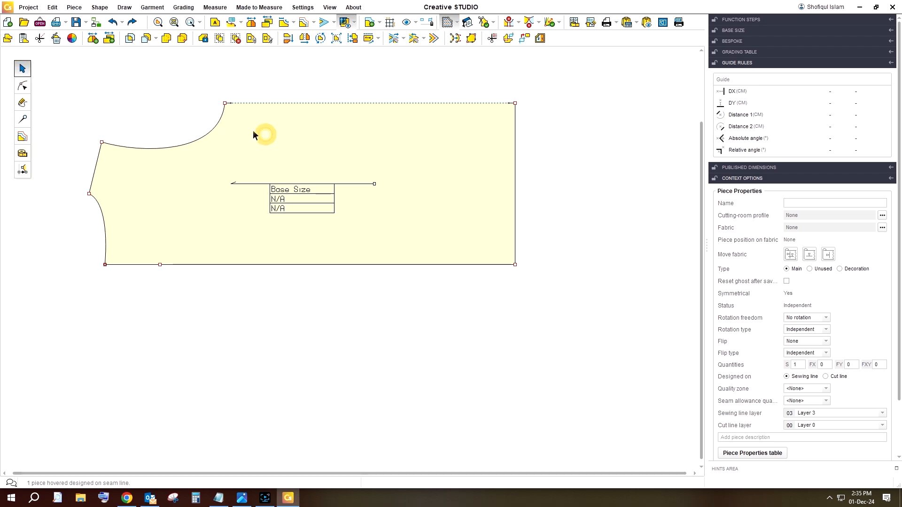
left_click(250, 22)
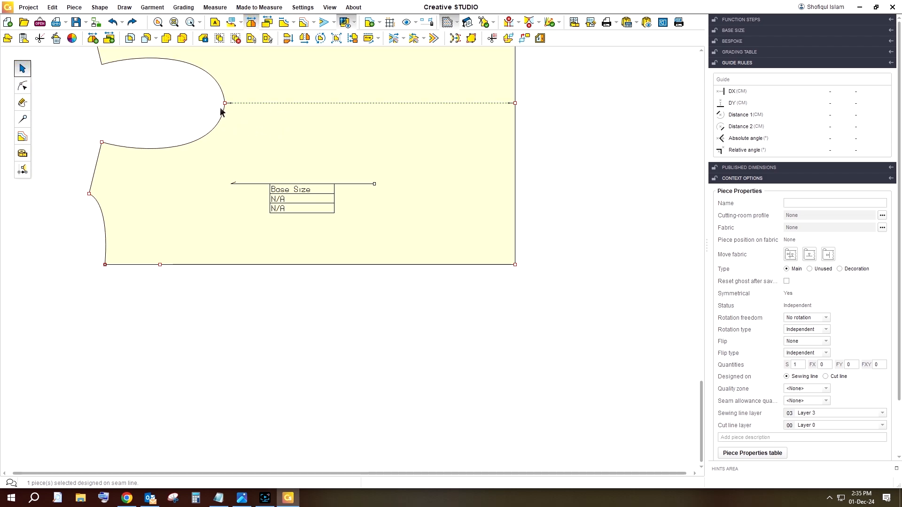
Reshape the large concave curve by making the tangent at its symmetry-axis end nearly perpendicular to the axis
left_click(23, 86)
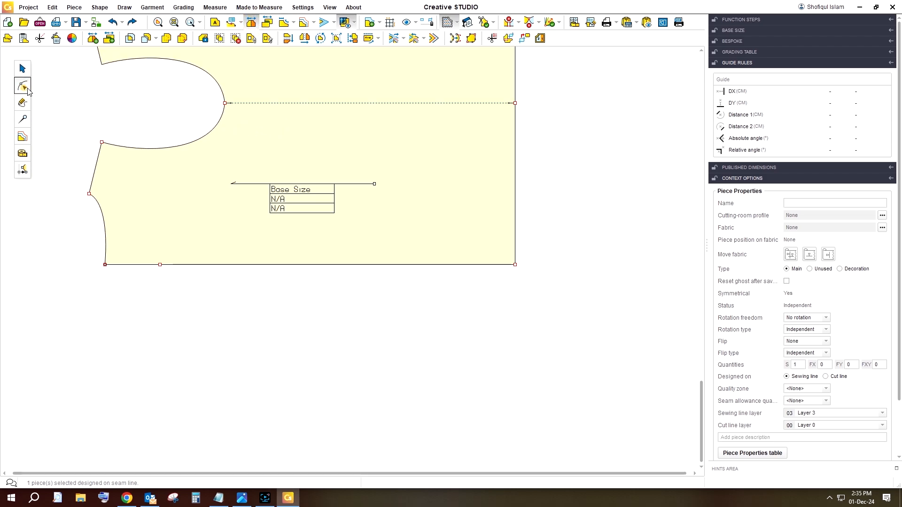
left_click(193, 140)
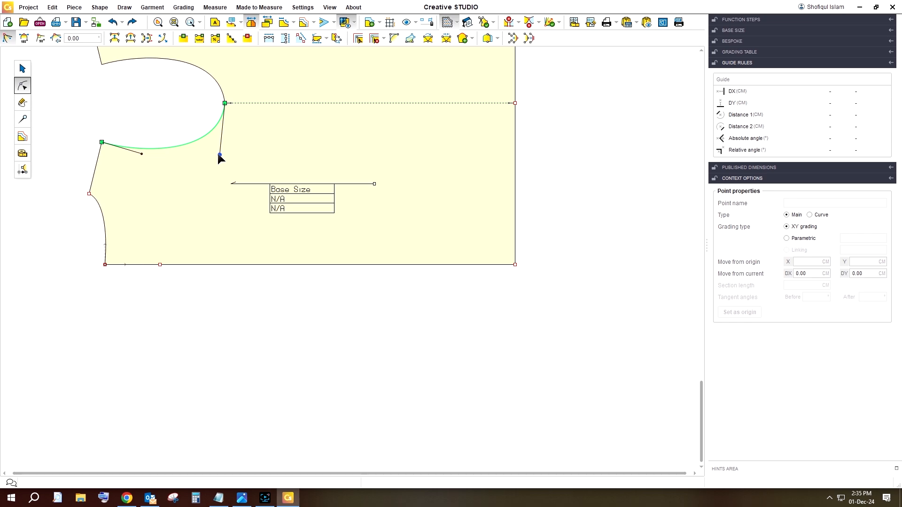
left_click(215, 150)
left_click_drag(215, 151, 226, 145)
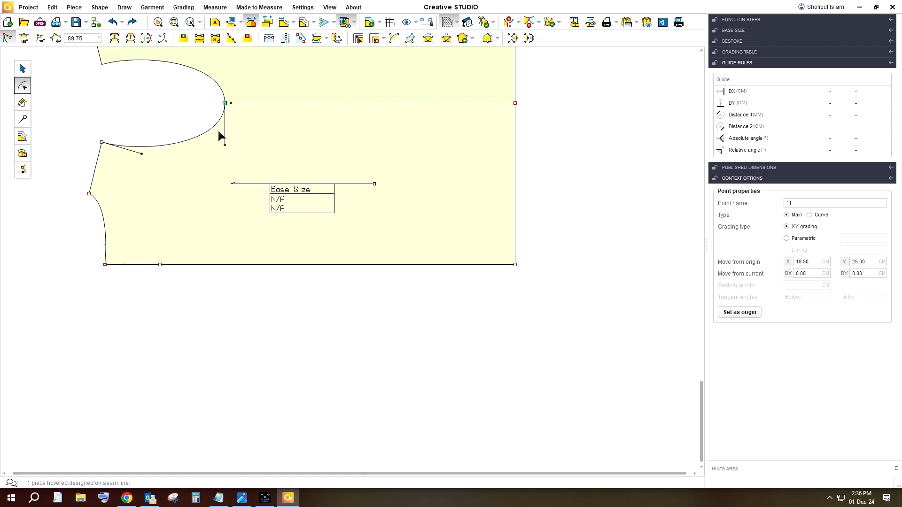
left_click(22, 68)
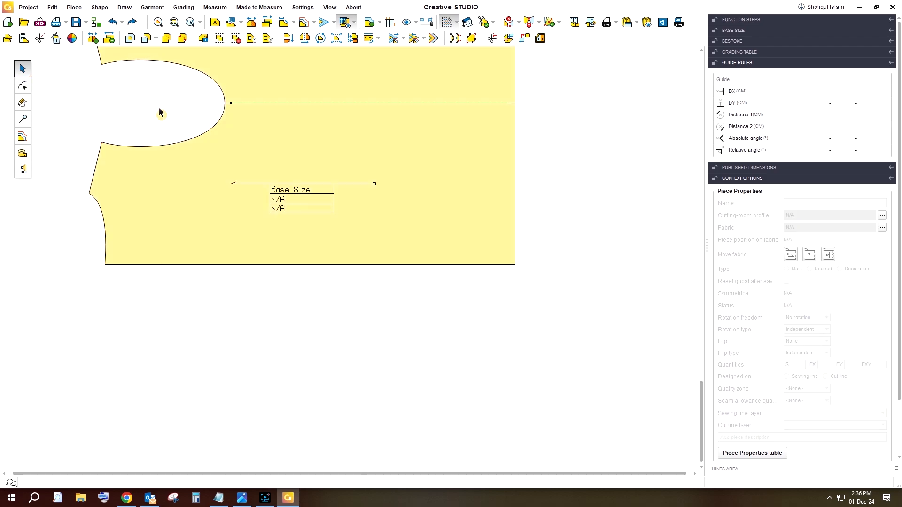
Fold the piece back to its half and delete the symmetry axis on its upper edge
left_click(302, 137)
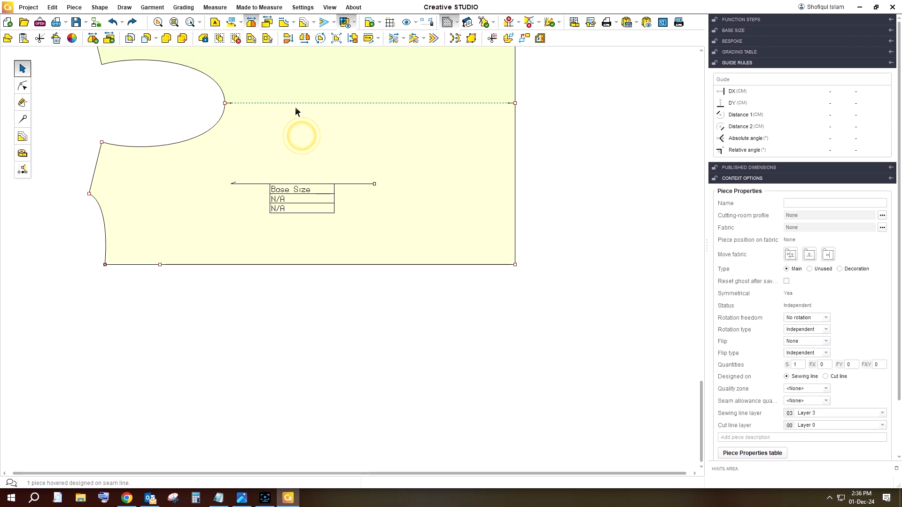
left_click(258, 22)
left_click(312, 149)
left_click(26, 120)
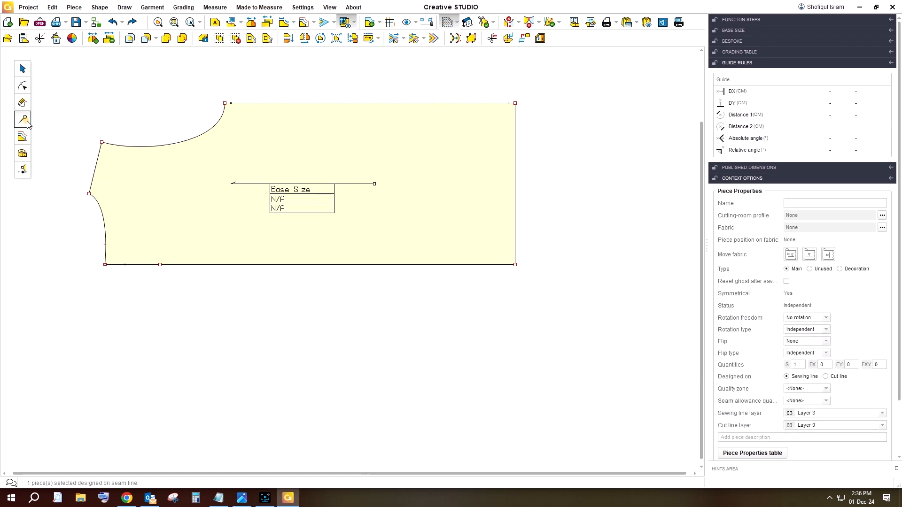
left_click(307, 103)
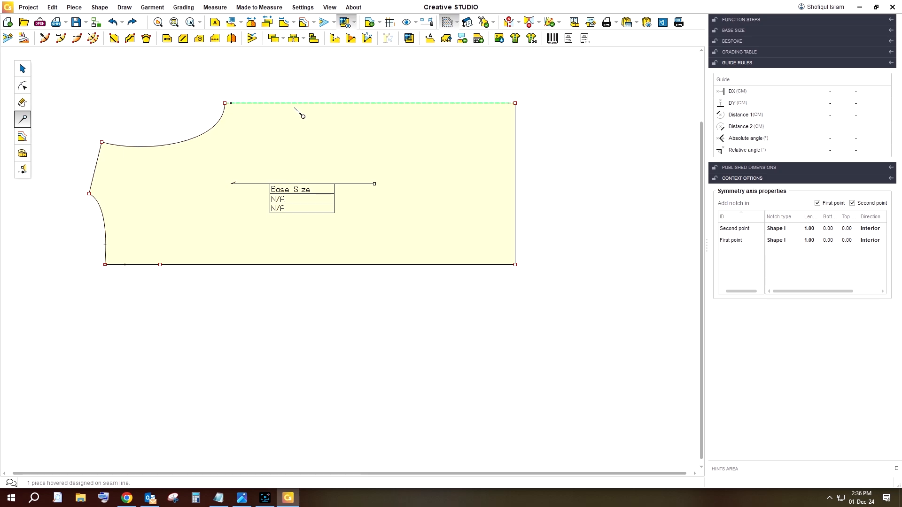
key("Escape")
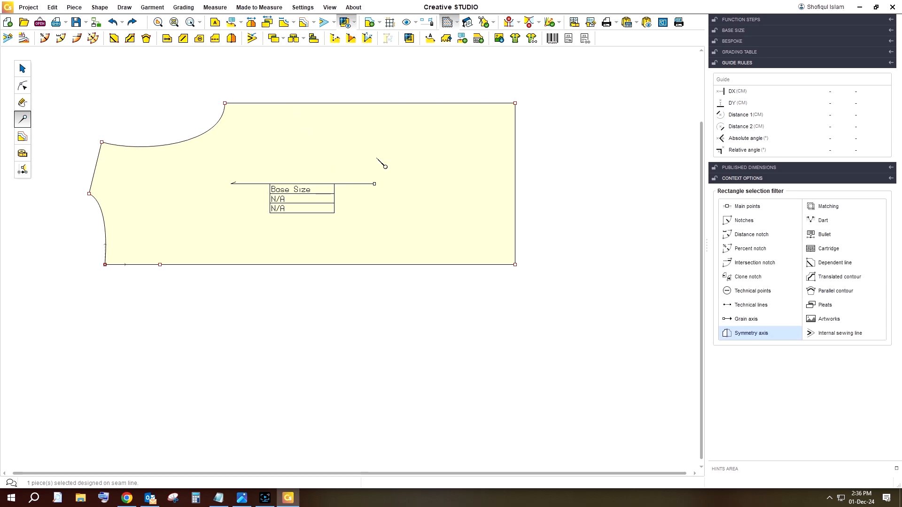
Duplicate the half piece and place the copy directly below the original
left_click(22, 69)
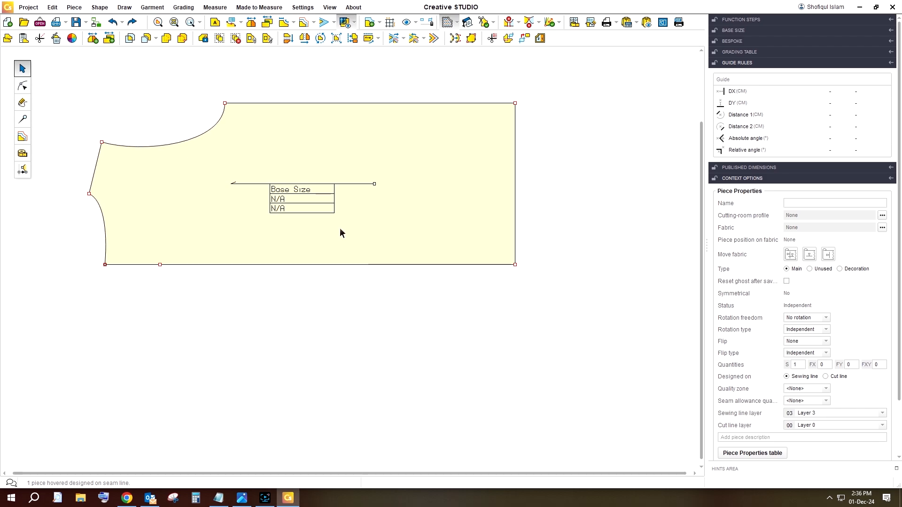
key("ctrl+c")
key("ctrl+v")
left_click_drag(516, 221, 511, 402)
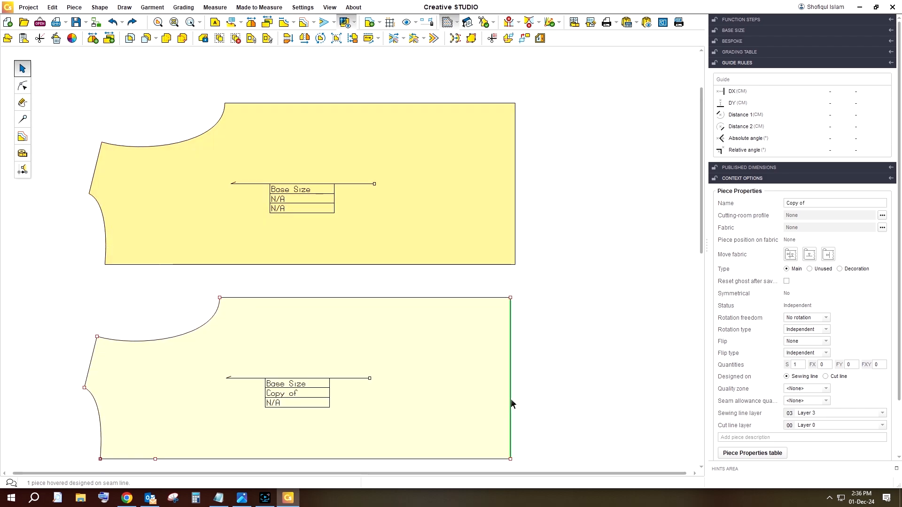
left_click(590, 359)
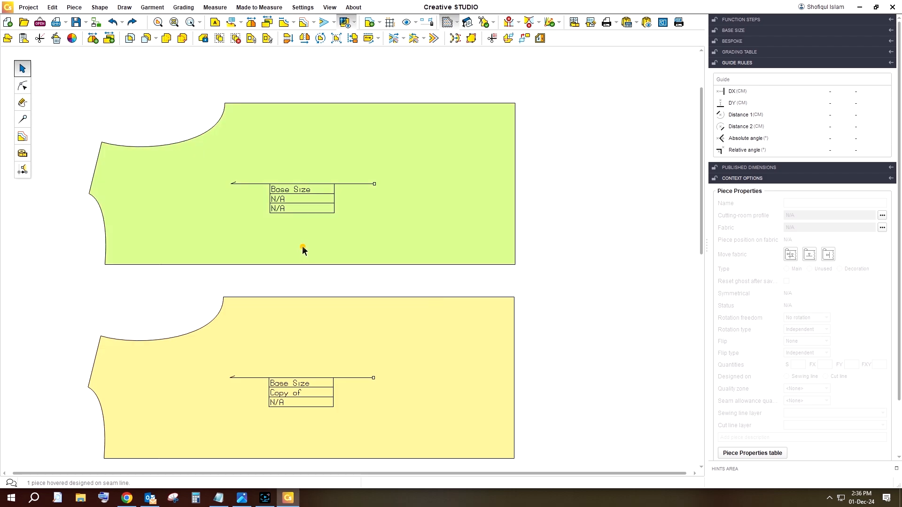
left_click(302, 245)
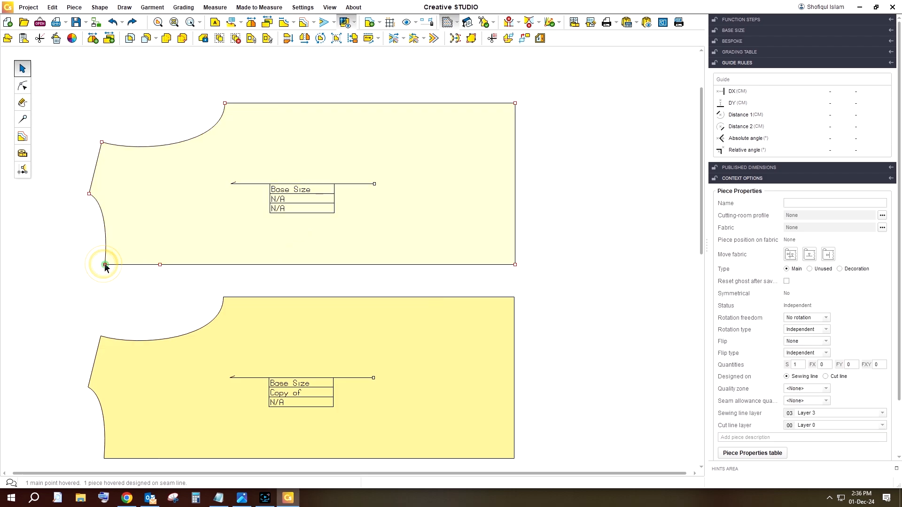
key("Delete")
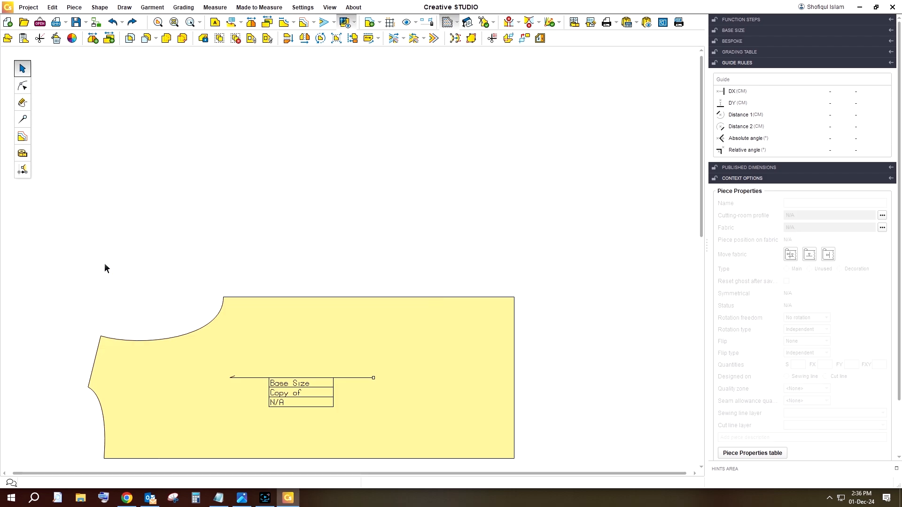
left_click(112, 22)
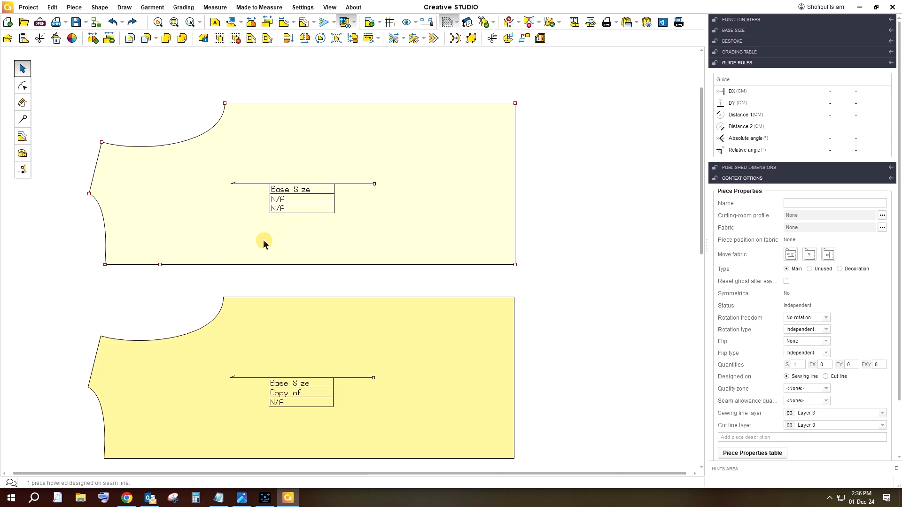
Delete the extra construction point on the lower edge of the original piece, near its lower-left corner
left_click(23, 86)
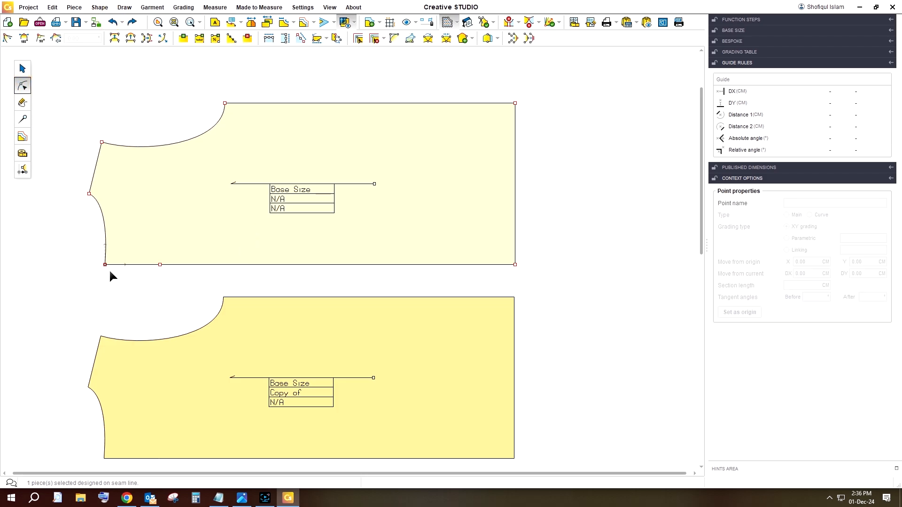
left_click(160, 263)
key("Delete")
Delete the lower-left corner point of the copied piece so its armhole ends at the inner construction point
left_click_drag(700, 232, 706, 336)
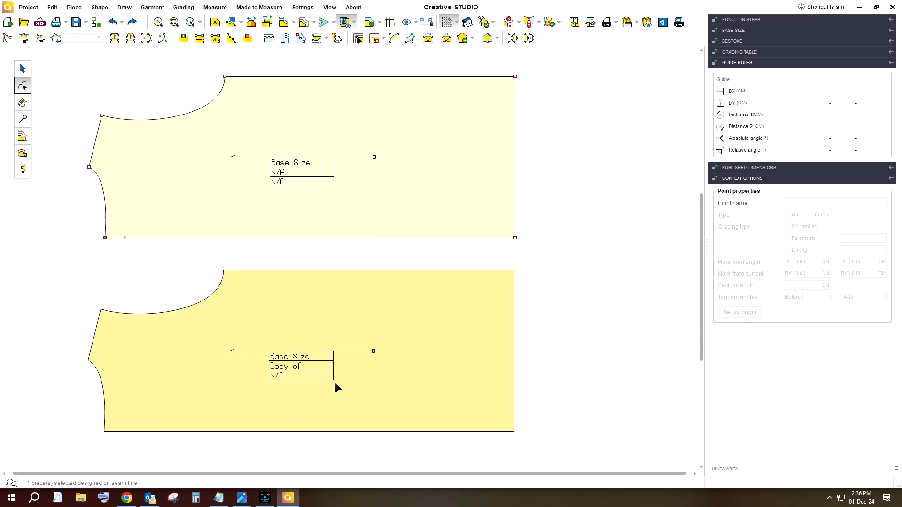
left_click(180, 369)
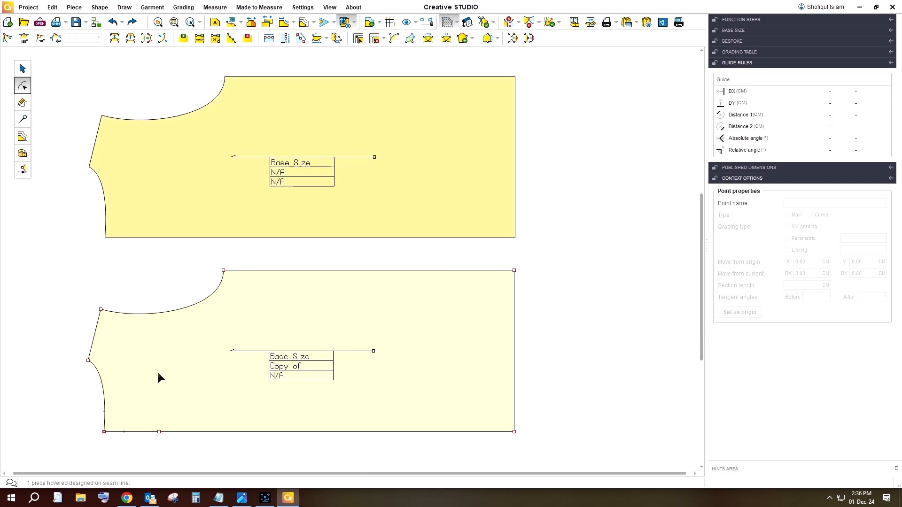
left_click(104, 432)
key("Delete")
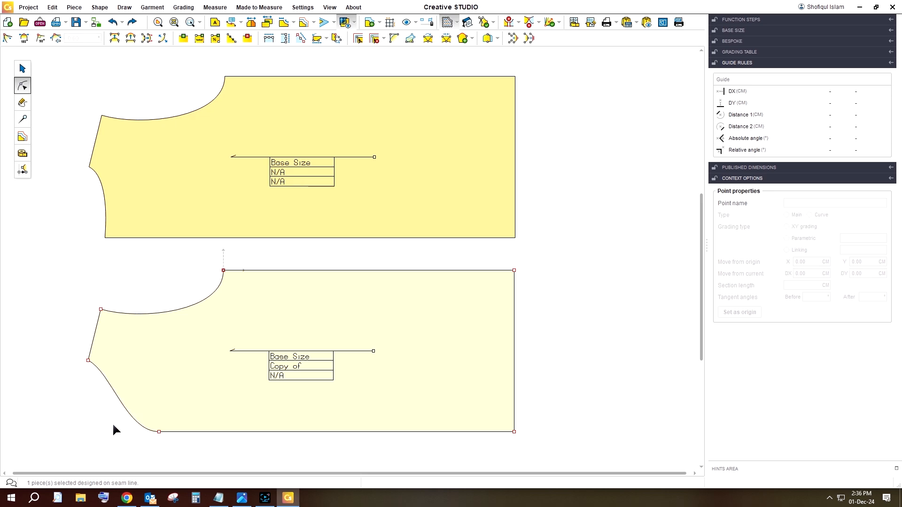
Shape the copied piece's armhole into a deep concave curve by adjusting the tangent handles at both ends
left_click(133, 423)
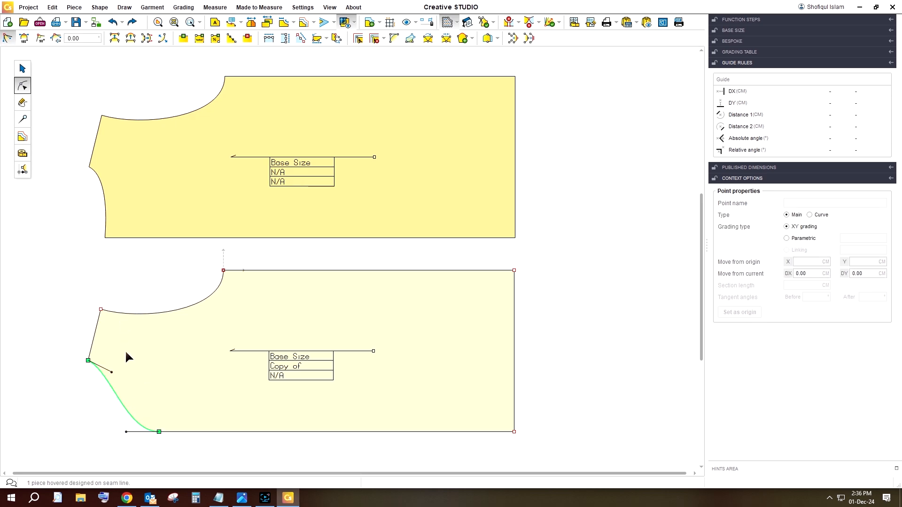
left_click_drag(127, 431, 161, 388)
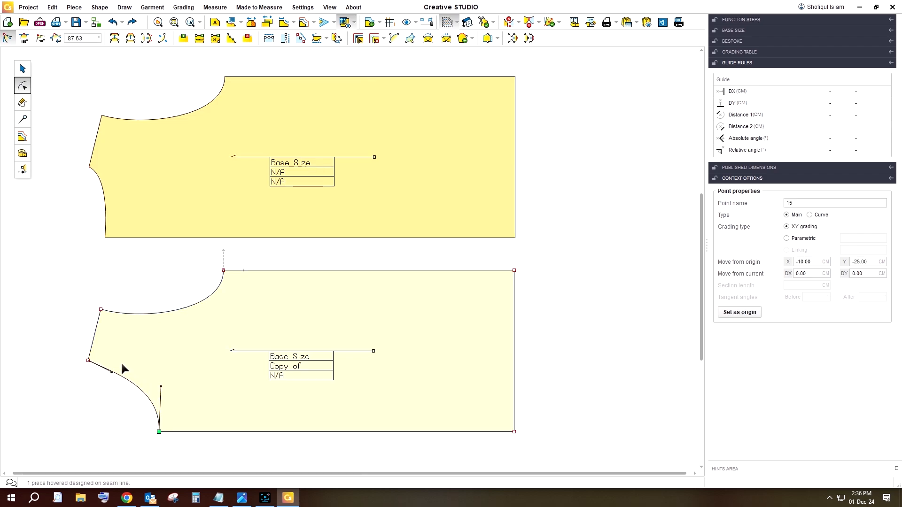
left_click_drag(112, 372, 129, 368)
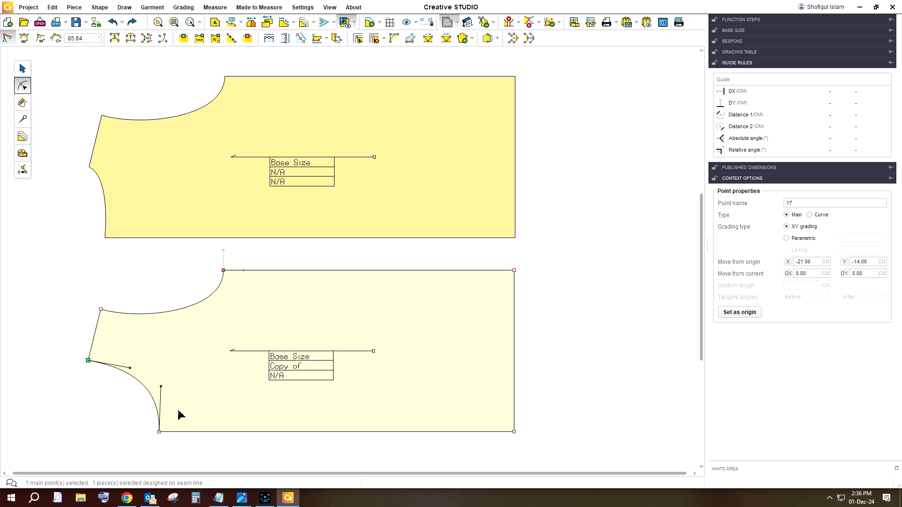
left_click(250, 405)
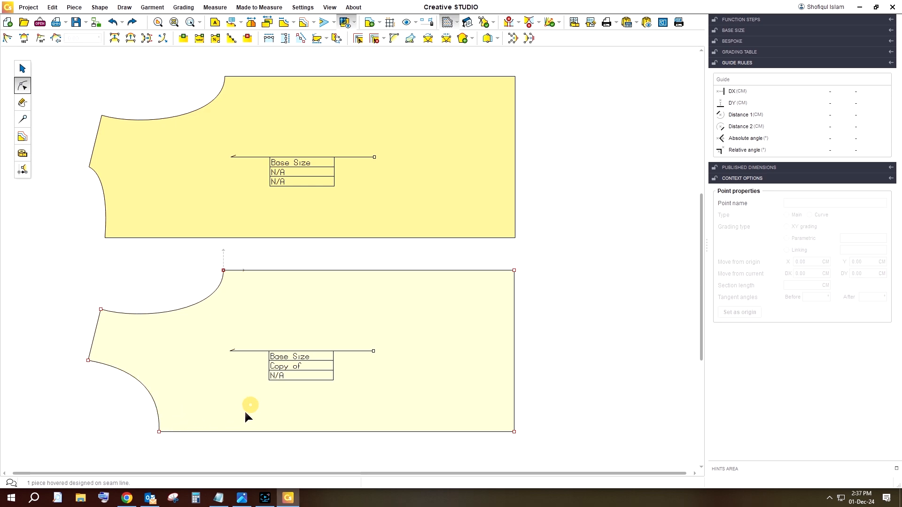
Apply the 1 cm seam allowance all around the original piece and the copied piece
left_click(338, 203)
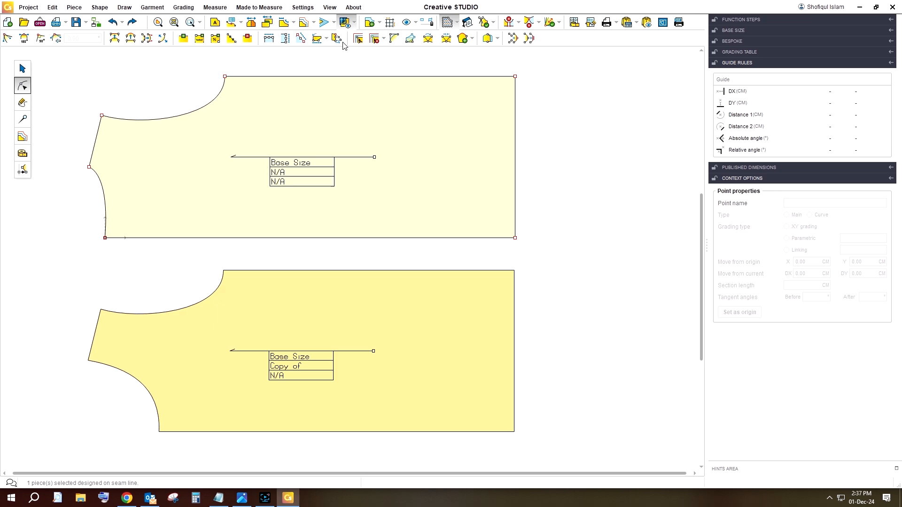
left_click(323, 23)
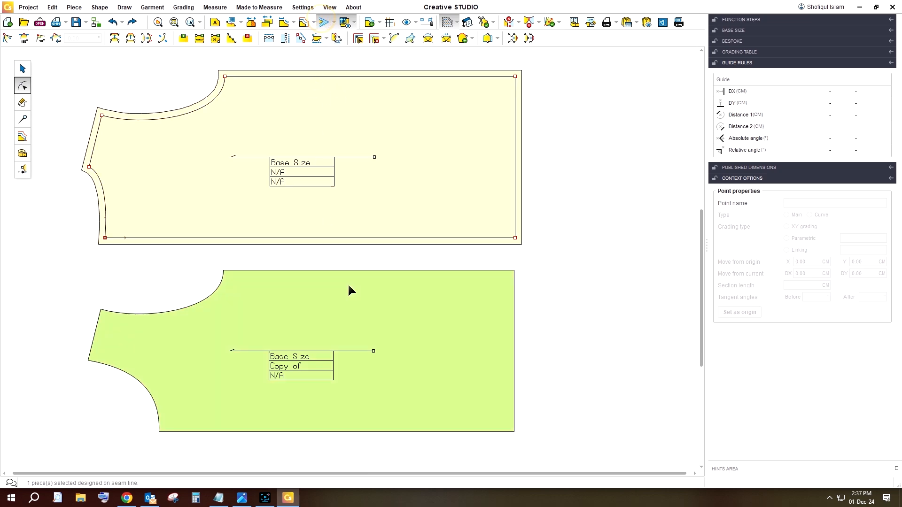
left_click(350, 282)
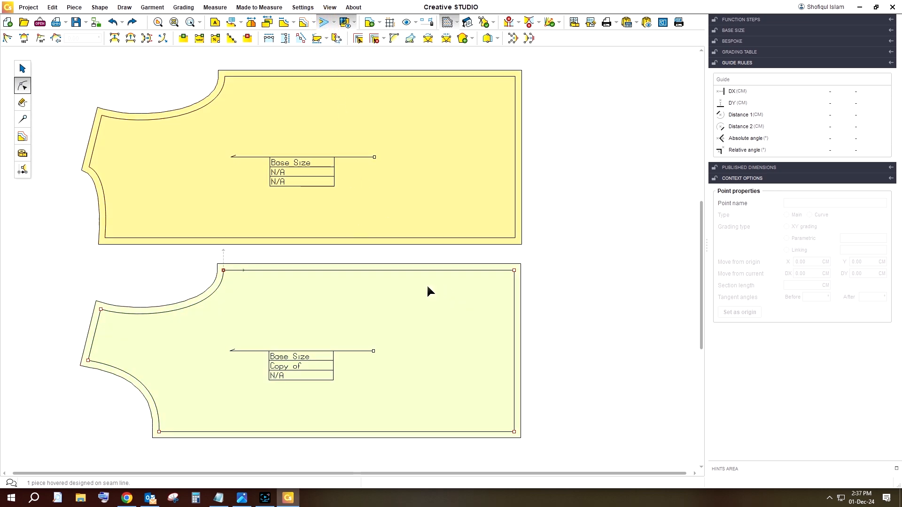
Set the plain seam allowance width on the original piece's lower edge to 0 cm
left_click(411, 201)
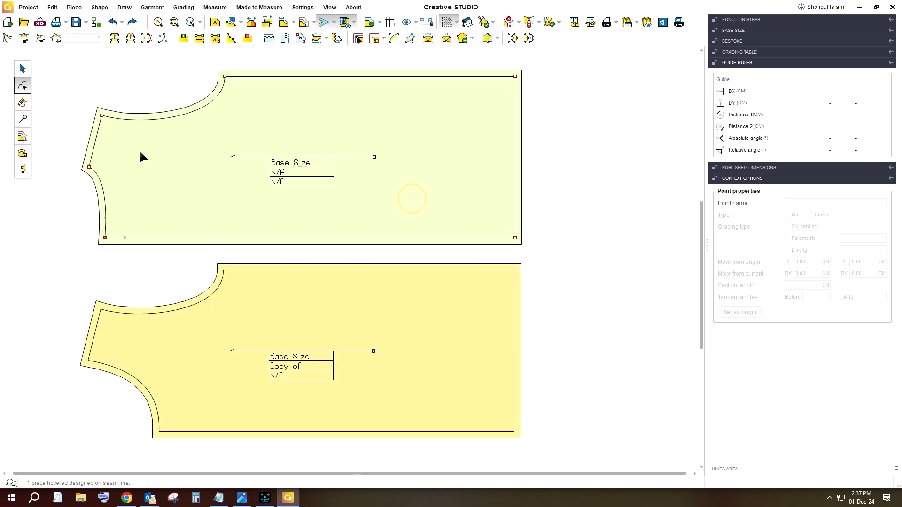
left_click(21, 120)
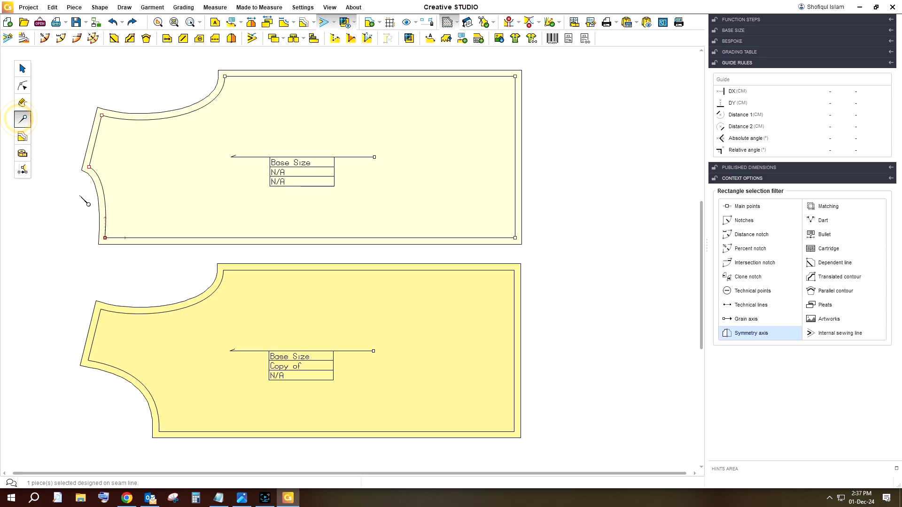
left_click(290, 238)
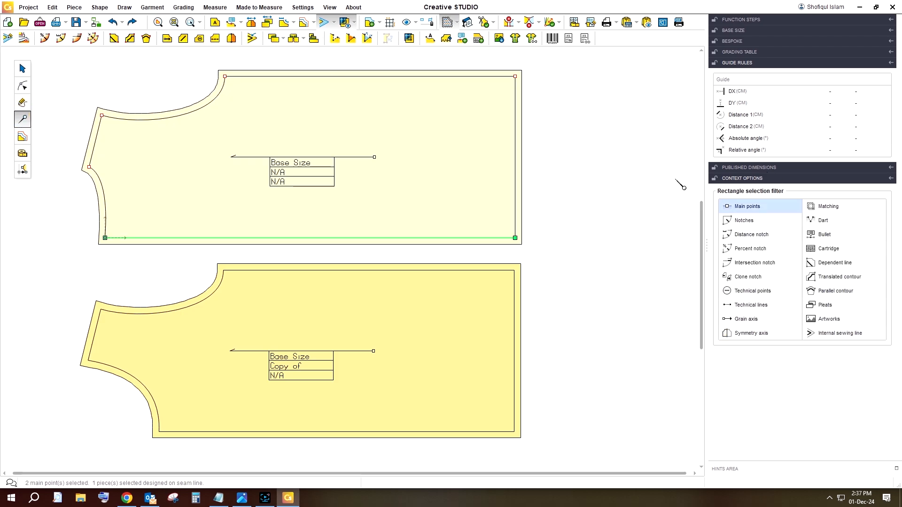
left_click(8, 40)
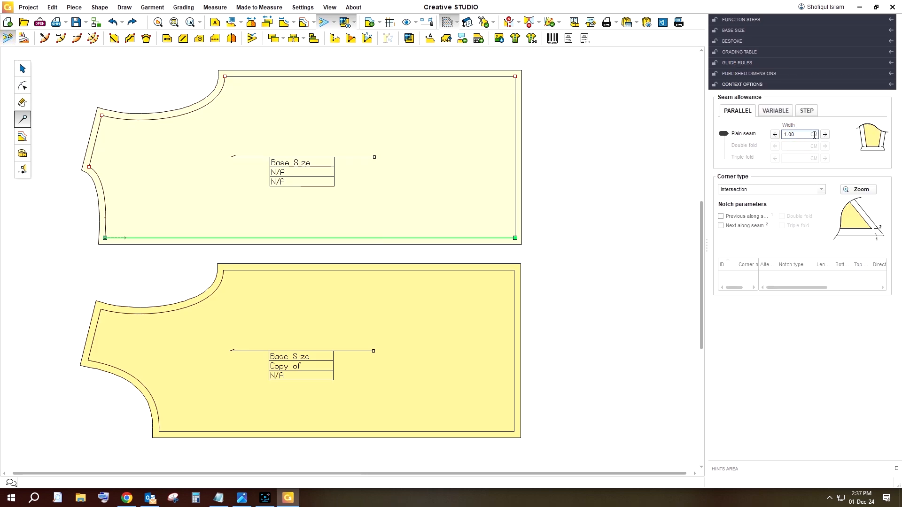
double_click(785, 135)
key("Return")
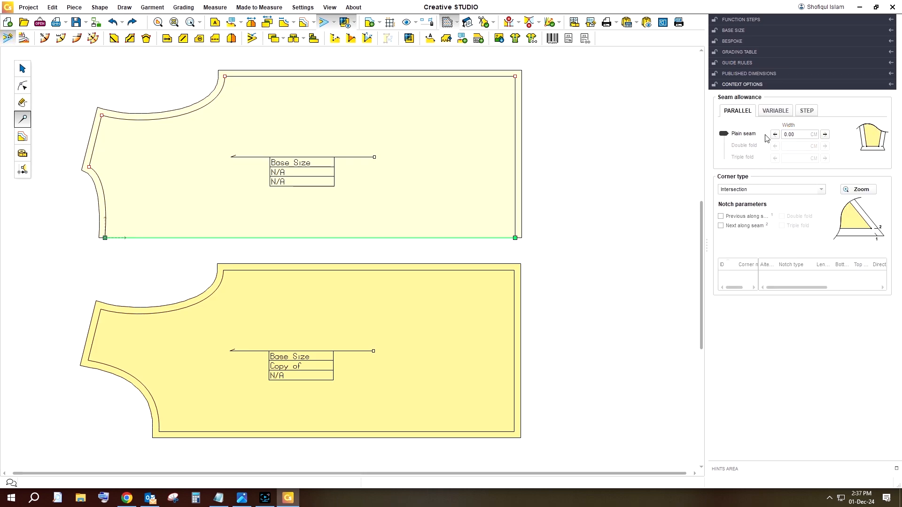
Set the plain seam allowance width on the copied piece's lower edge to 0 cm
left_click(387, 433)
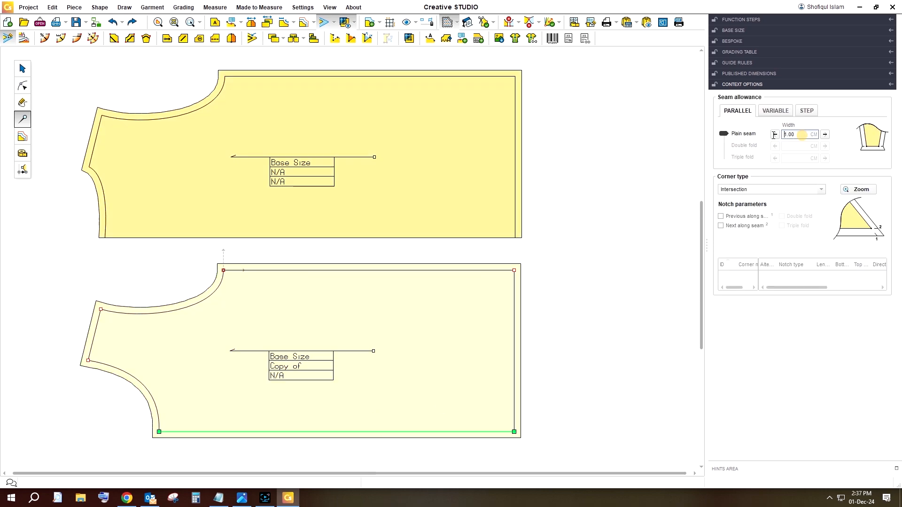
double_click(799, 135)
type("0")
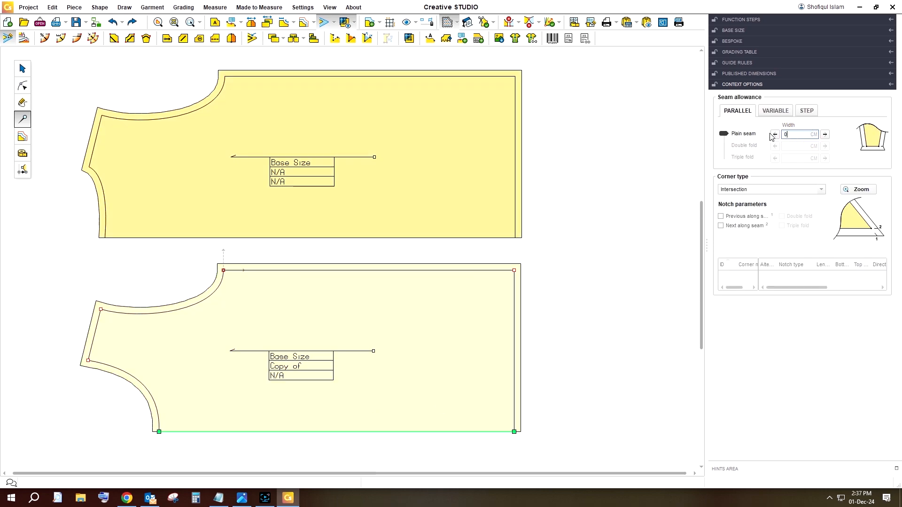
key("Return")
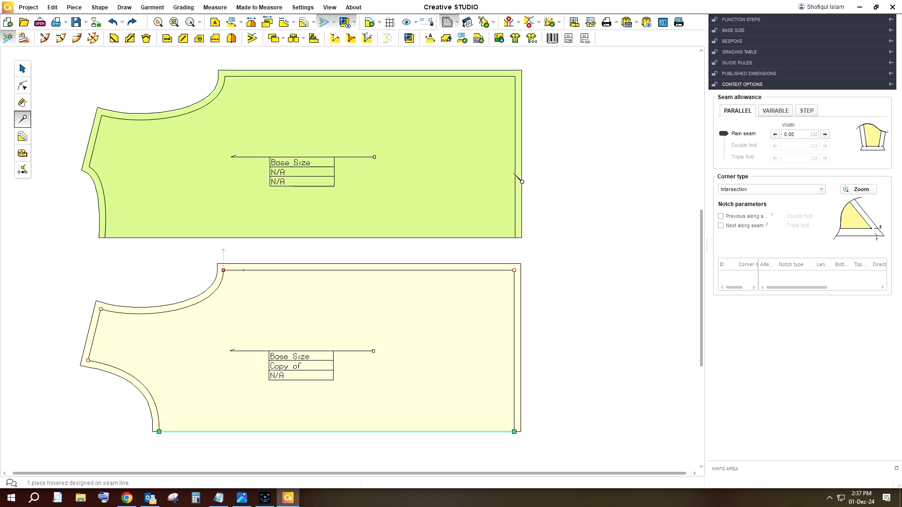
Set the plain seam allowance width on the original piece's straight hem edge, opposite the shoulder, to 2.5 cm
left_click(516, 175)
left_click(516, 175)
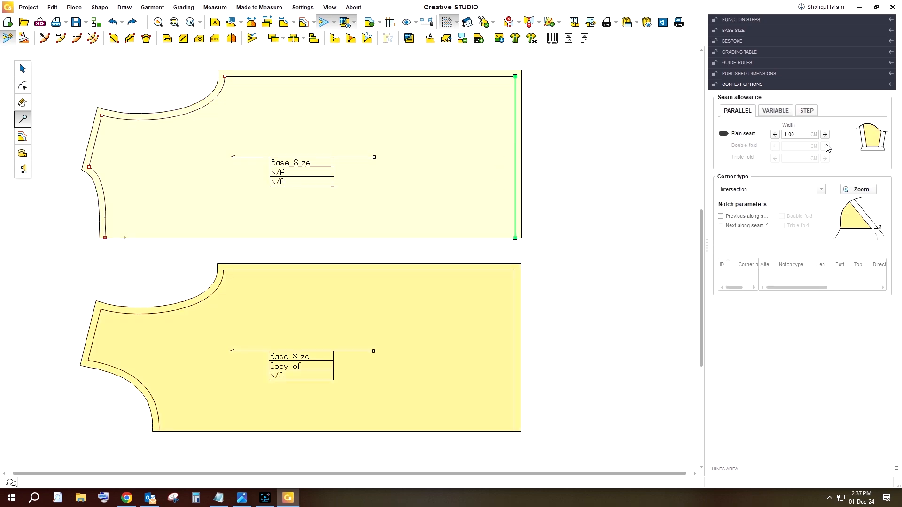
left_click_drag(801, 135, 757, 133)
type("2.5")
key("Return")
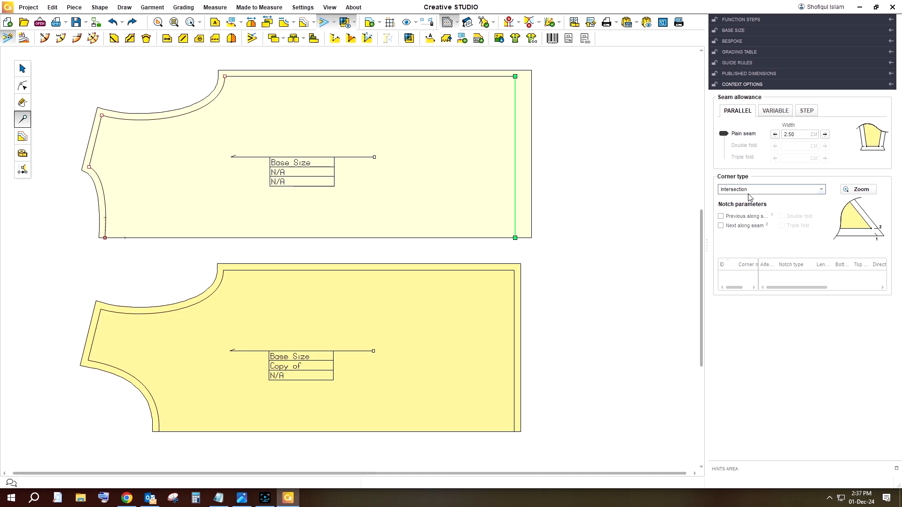
Set the plain seam allowance width on the copied piece's straight hem edge to 2.50 cm
left_click(516, 348)
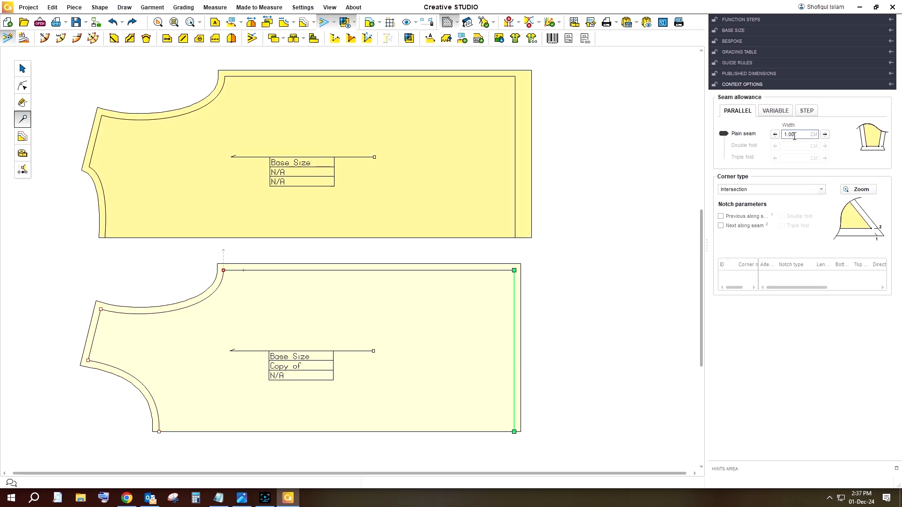
double_click(789, 134)
type("2.50")
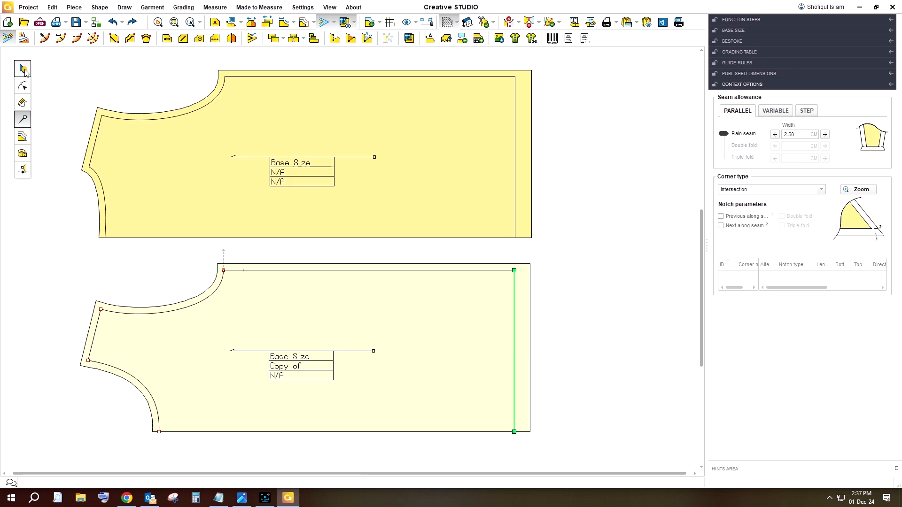
left_click(23, 69)
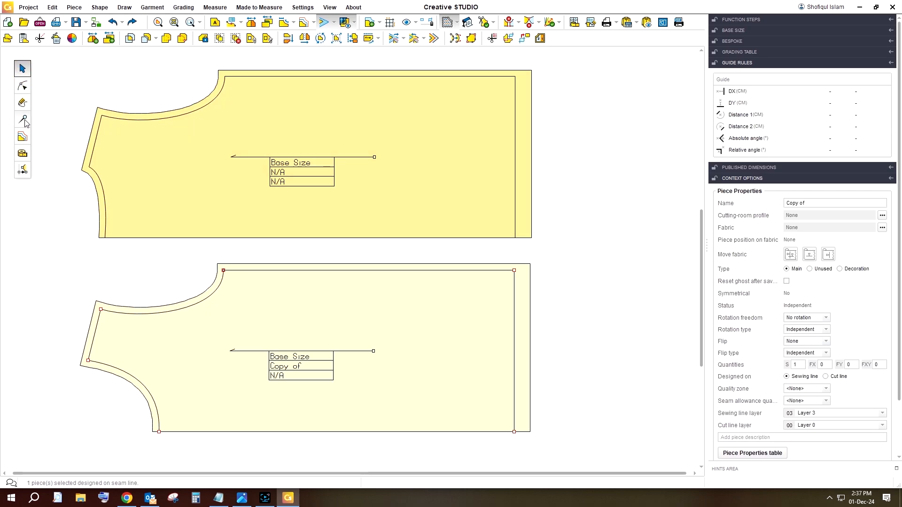
Create a symmetry axis along the lower edge of the original piece and along the lower edge of the copied piece
left_click(24, 119)
left_click(328, 238)
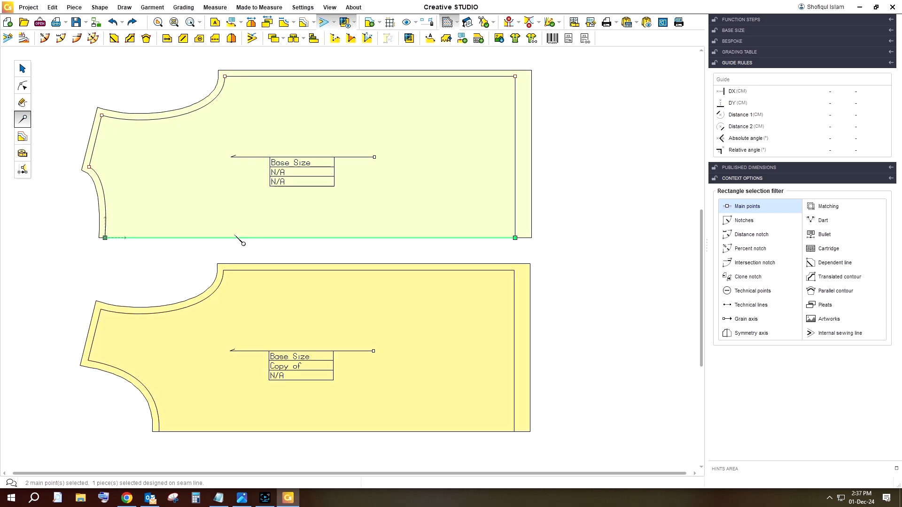
left_click(231, 39)
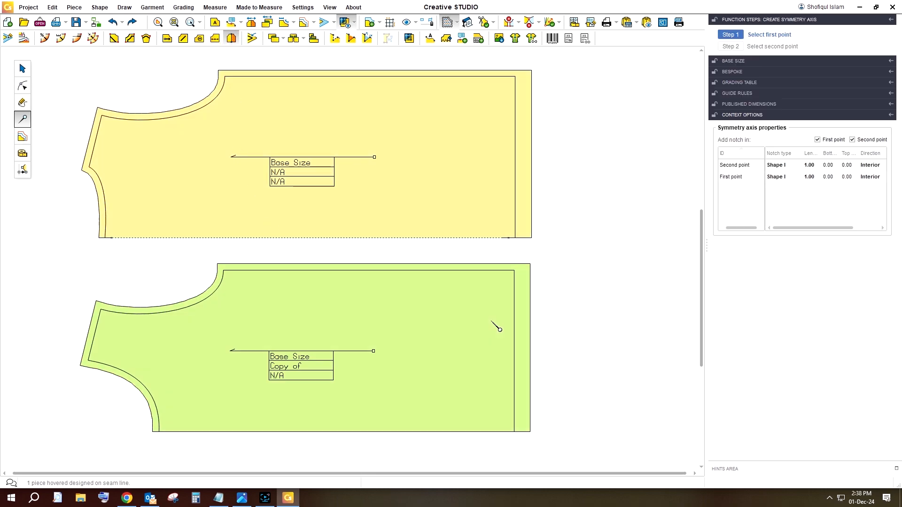
left_click(348, 432)
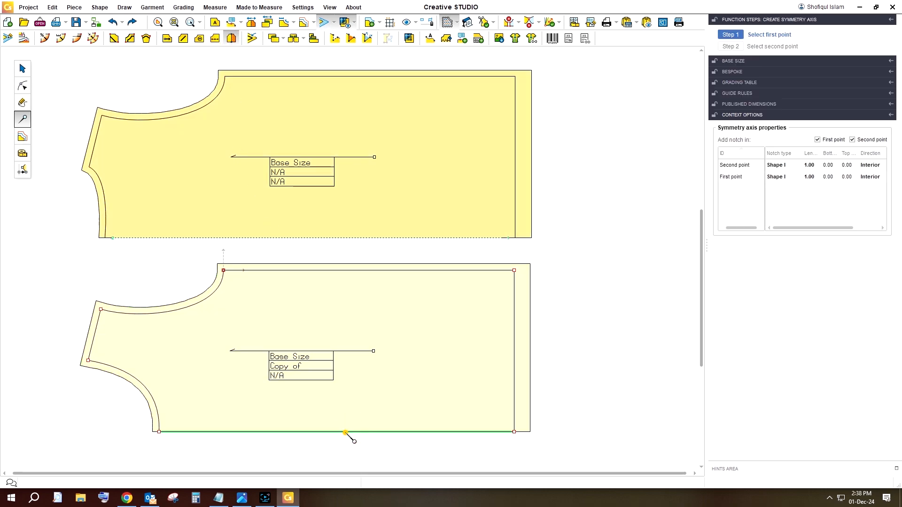
left_click(232, 39)
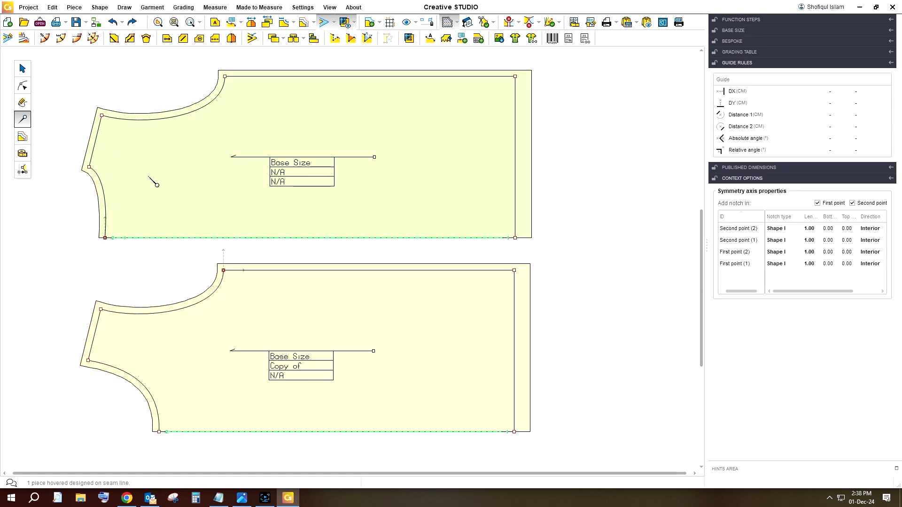
Unfold the original piece across its symmetry axis into a full piece
left_click(22, 68)
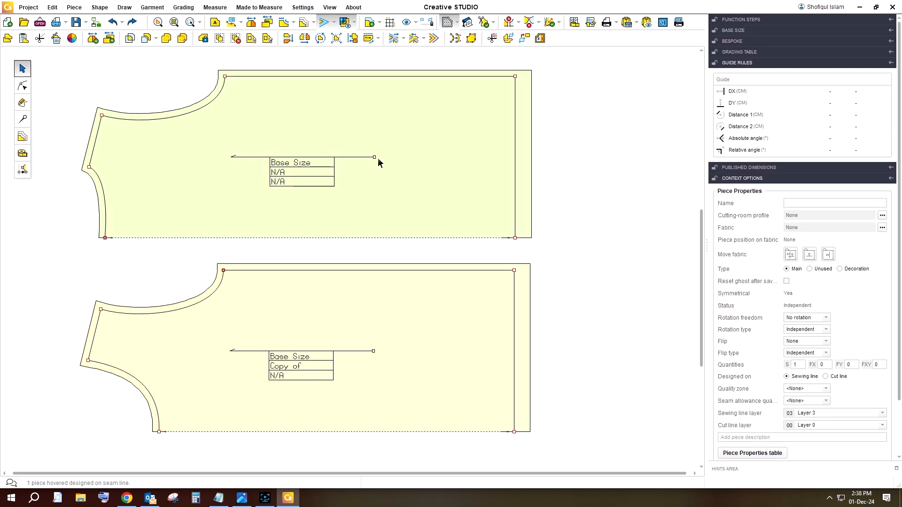
left_click(388, 139)
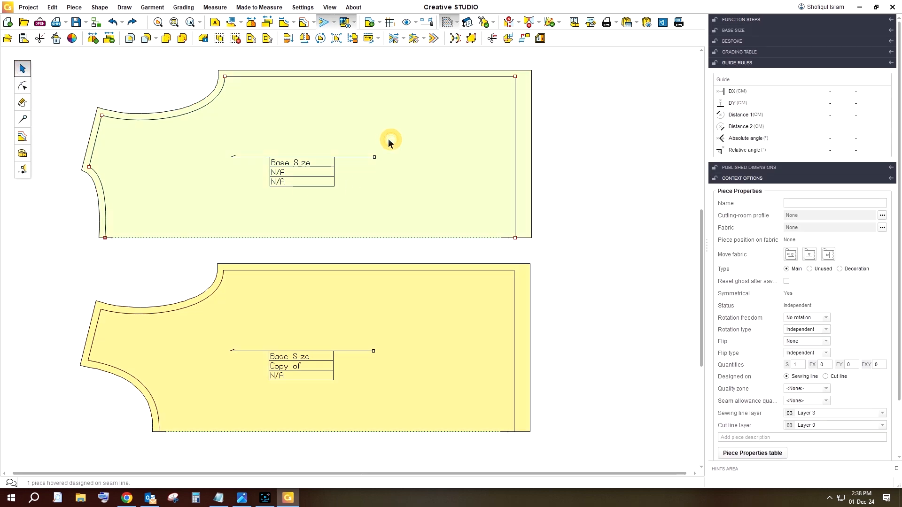
left_click(252, 23)
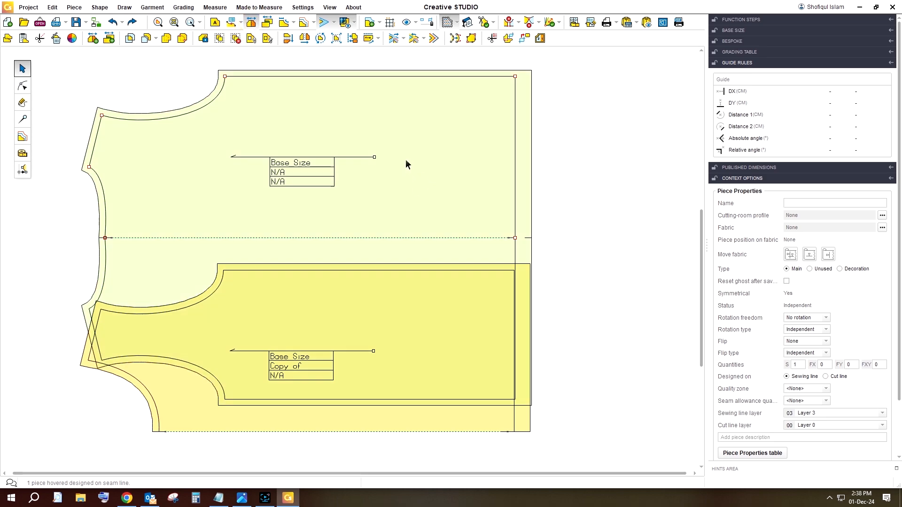
Move the unfolded original piece slightly upward and the half copied piece downward to reduce their overlap
left_click_drag(410, 156, 418, 134)
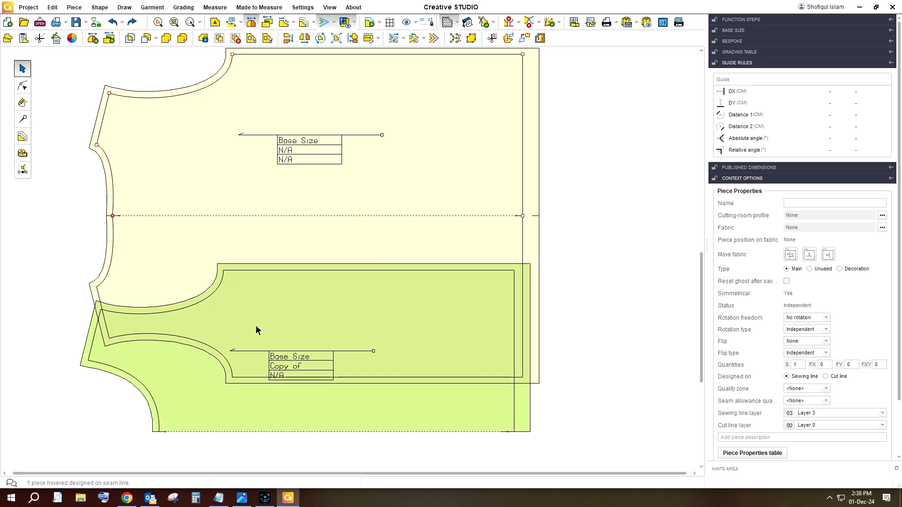
left_click_drag(190, 371, 165, 408)
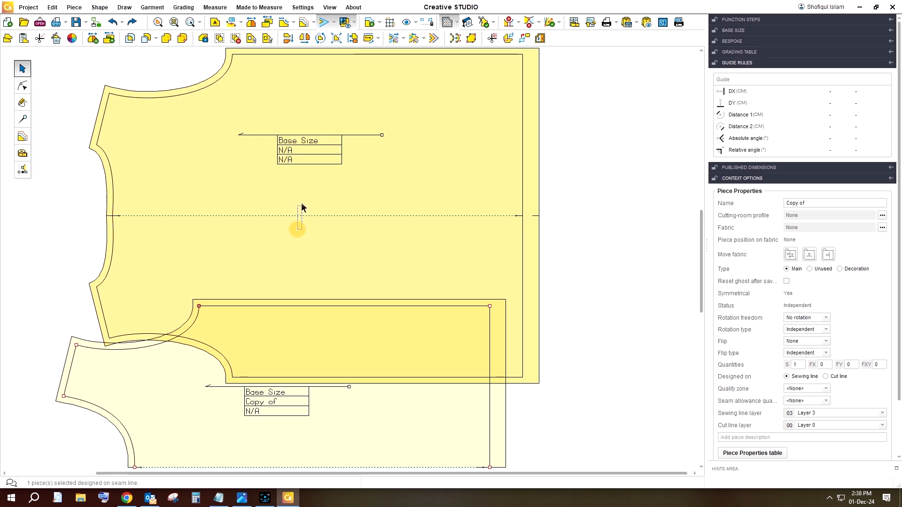
left_click_drag(298, 229, 302, 207)
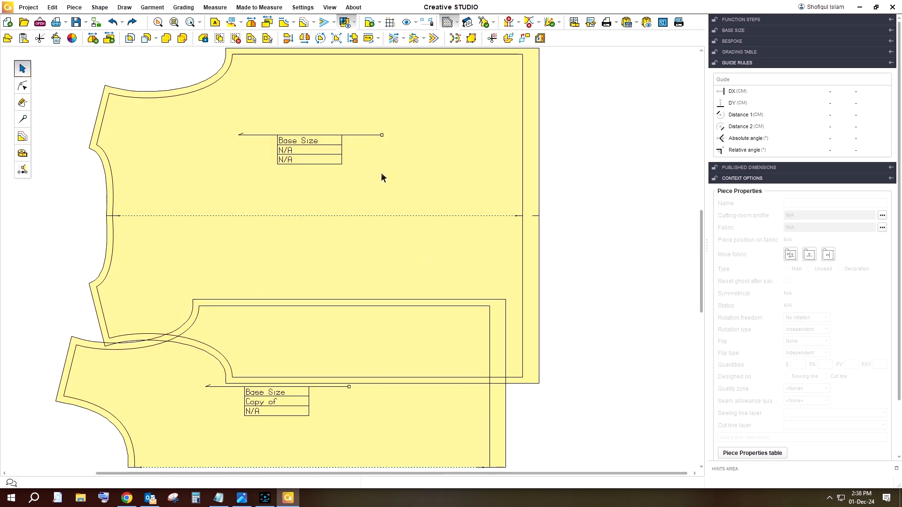
Move the unfolded original piece clear above the copied piece and bring the copied piece into line beneath it
left_click(402, 206)
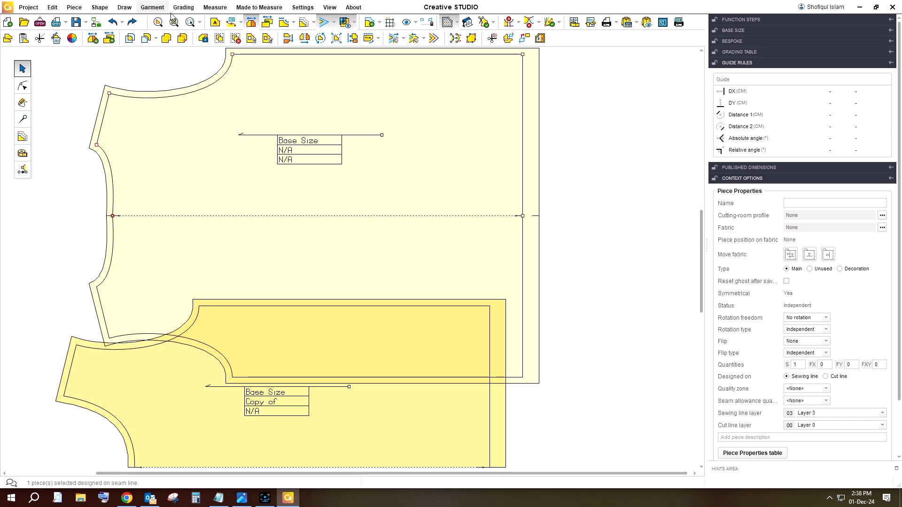
left_click(200, 24)
left_click(201, 57)
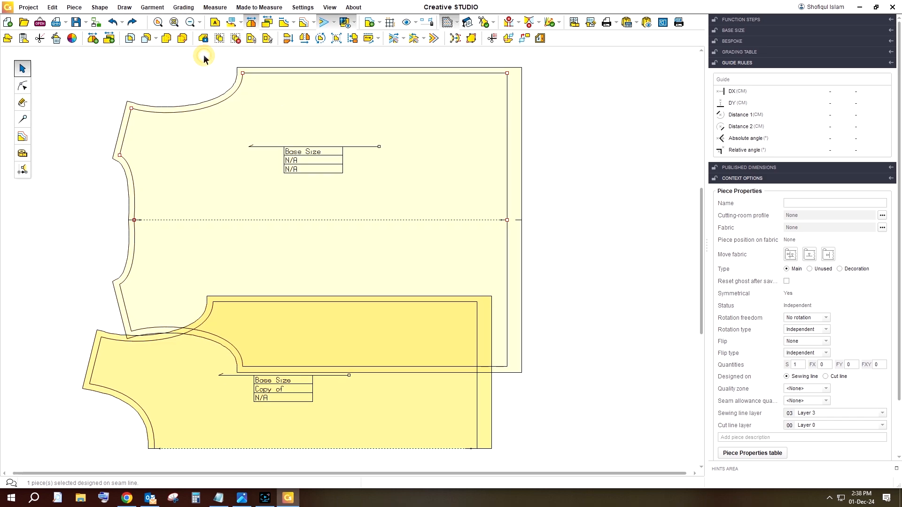
left_click(201, 57)
left_click(199, 23)
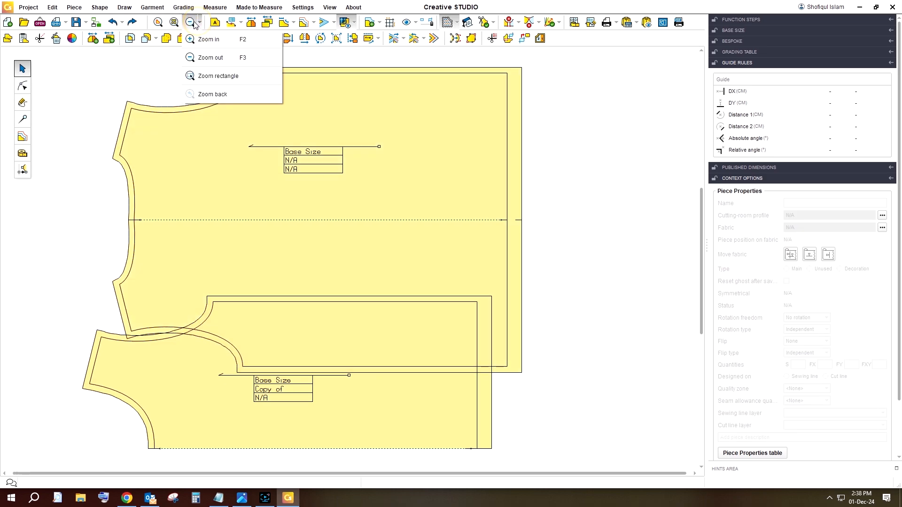
left_click(195, 24)
left_click(190, 22)
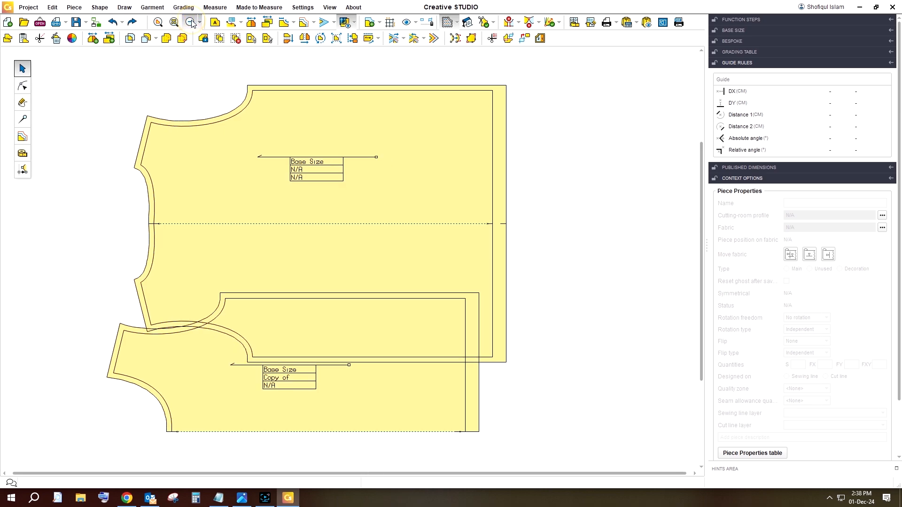
left_click(191, 23)
left_click(384, 176)
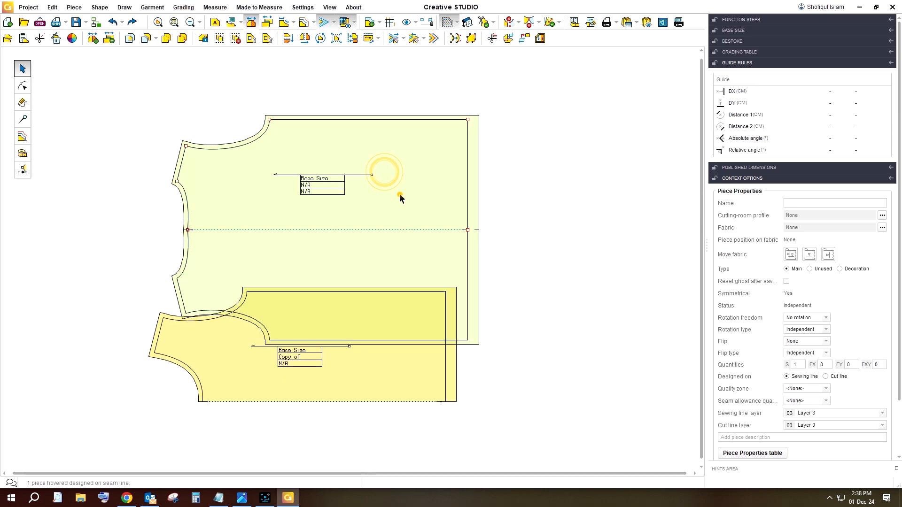
left_click_drag(398, 196, 393, 147)
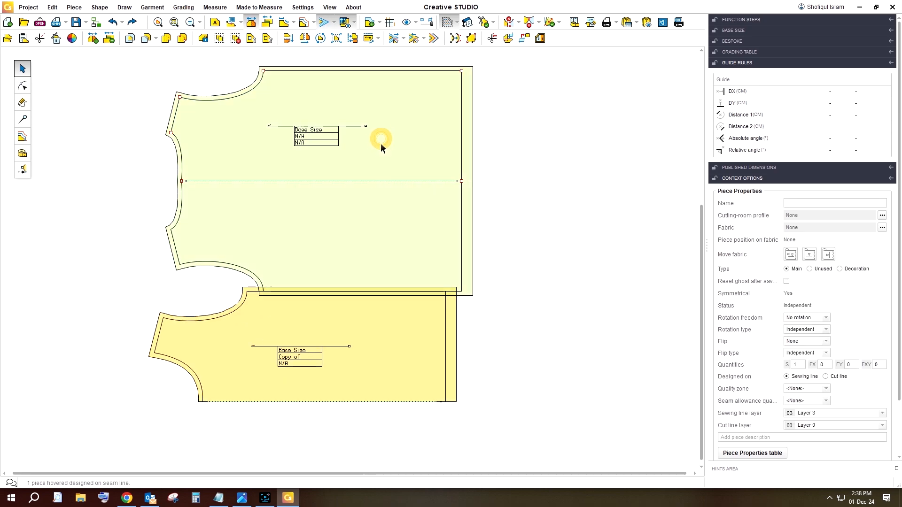
left_click(190, 22)
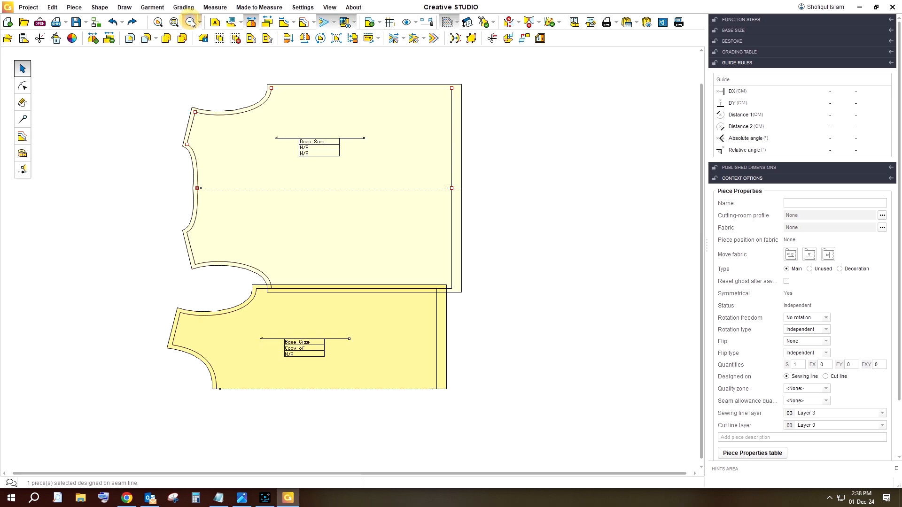
left_click_drag(352, 197, 331, 187)
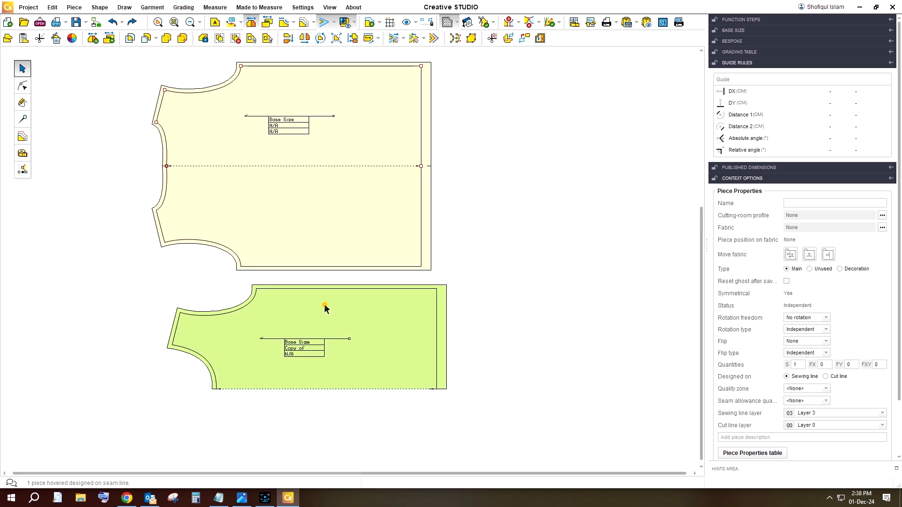
left_click_drag(324, 306, 311, 303)
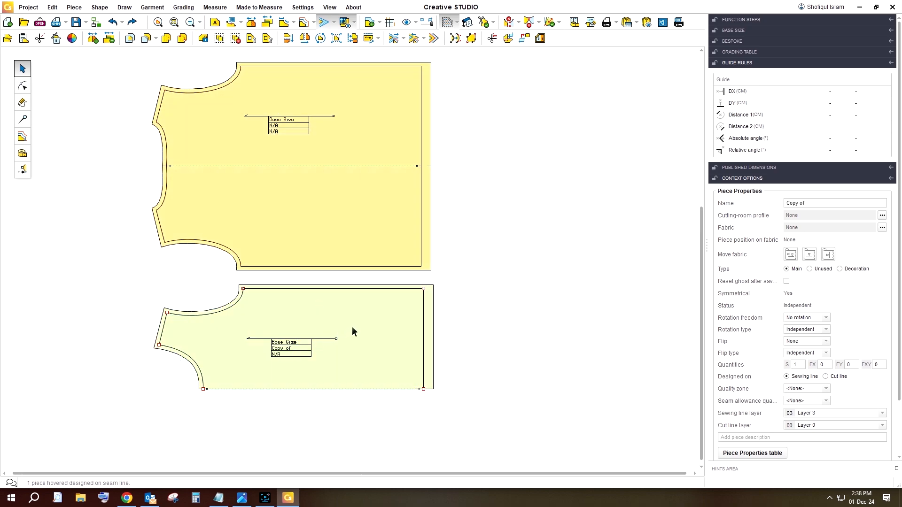
Unfold the copied piece across its symmetry axis and nudge it slightly closer to the full piece above
left_click(252, 23)
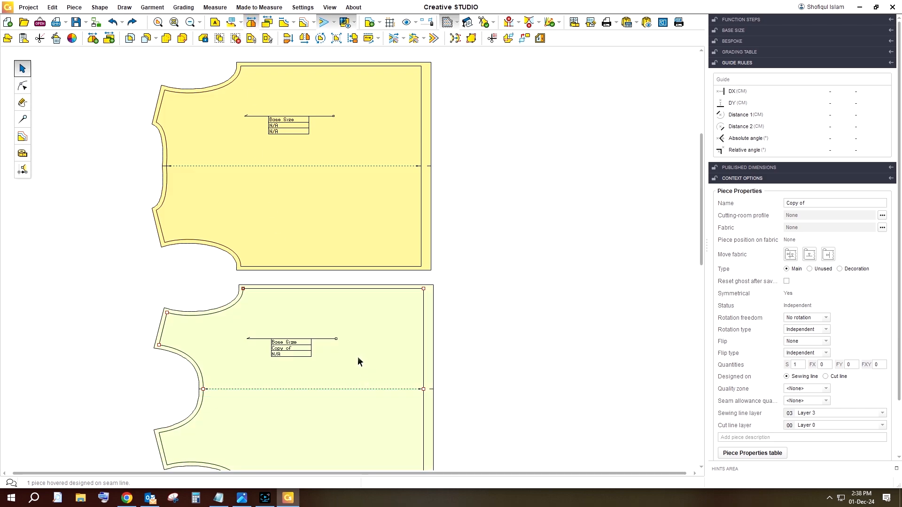
left_click_drag(357, 356, 356, 351)
left_click(502, 343)
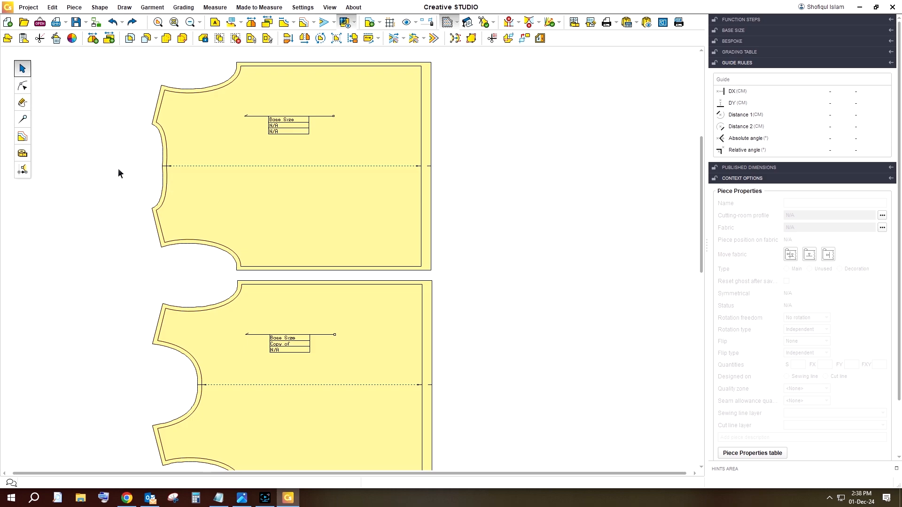
Move both unfolded pieces toward the right of the canvas, keeping them stacked with their hem edges aligned
left_click(189, 22)
left_click(373, 163)
left_click_drag(422, 163, 429, 153)
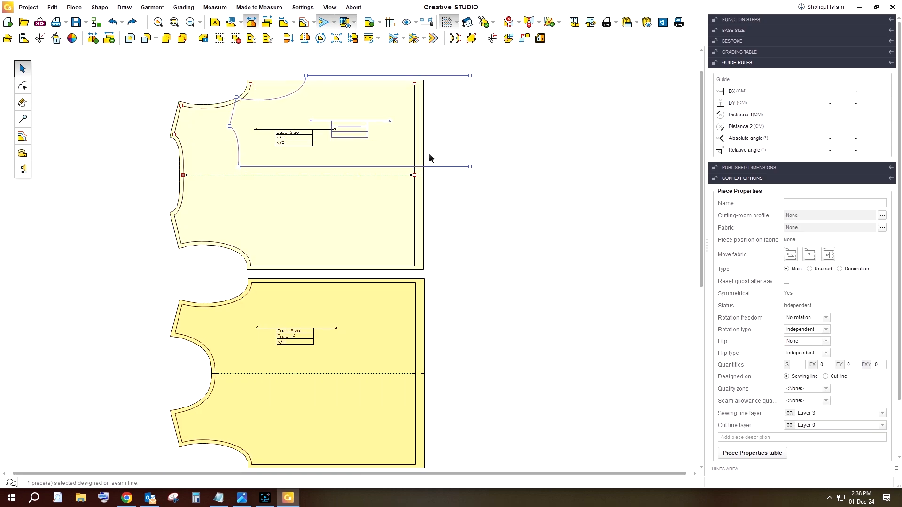
left_click_drag(379, 312, 451, 303)
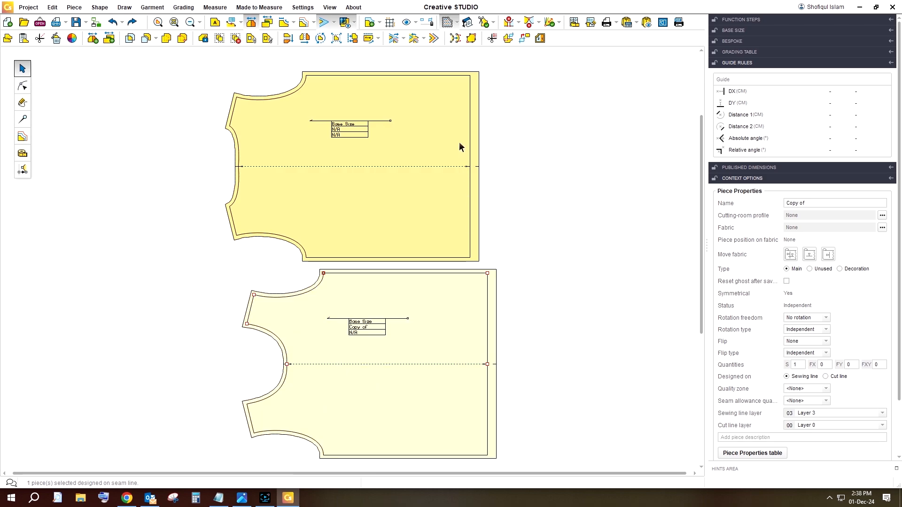
left_click_drag(447, 132, 533, 124)
left_click_drag(472, 318, 542, 310)
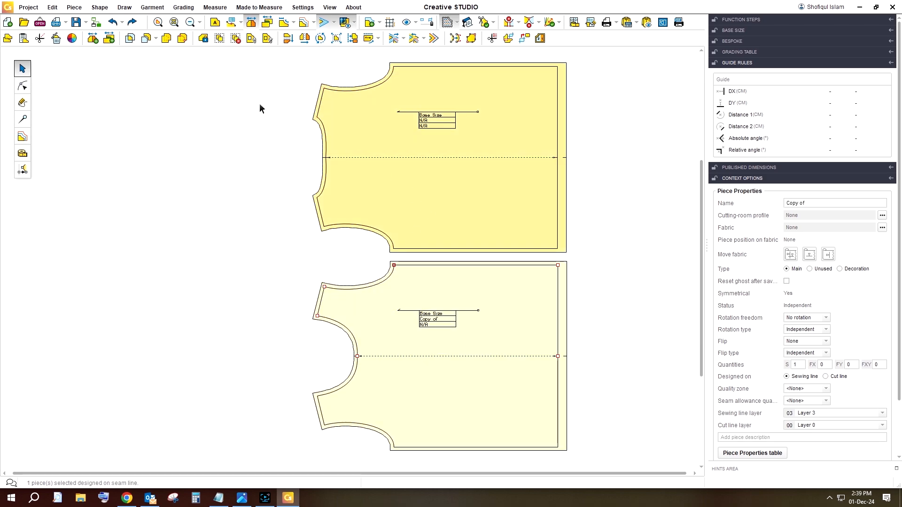
left_click(189, 22)
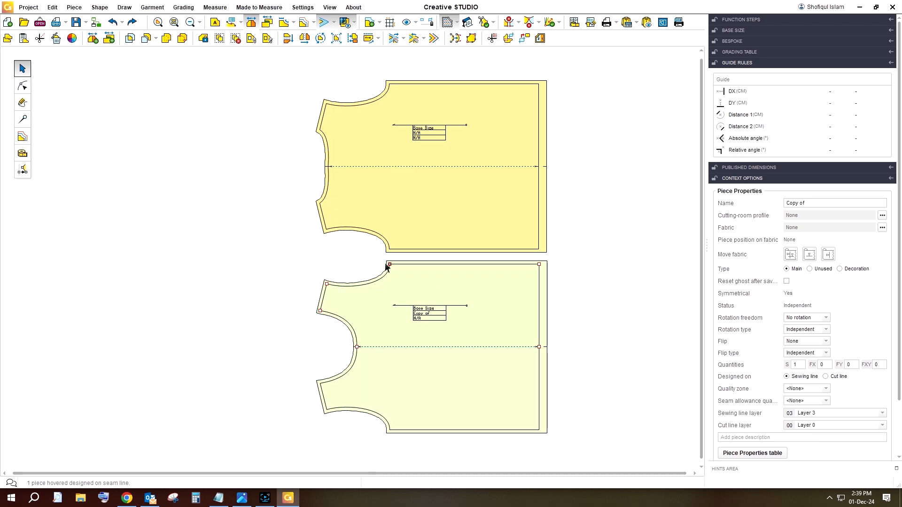
left_click(215, 233)
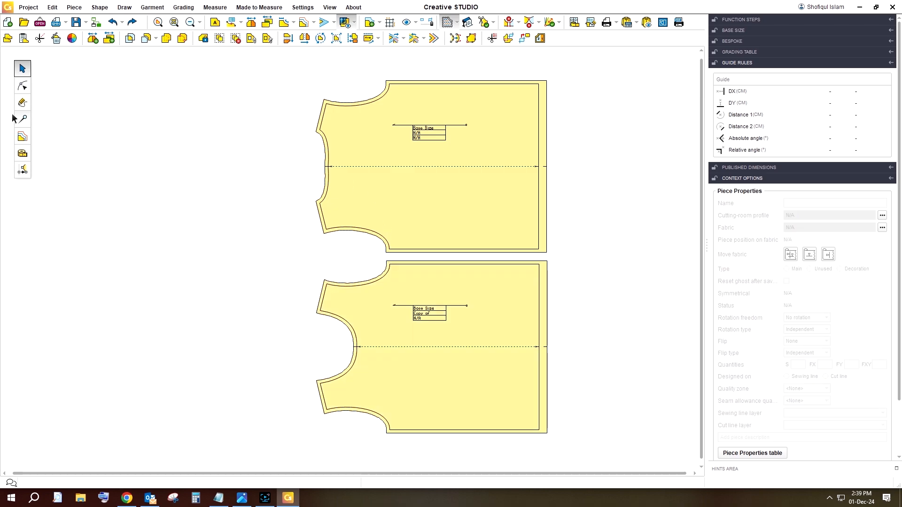
left_click(22, 101)
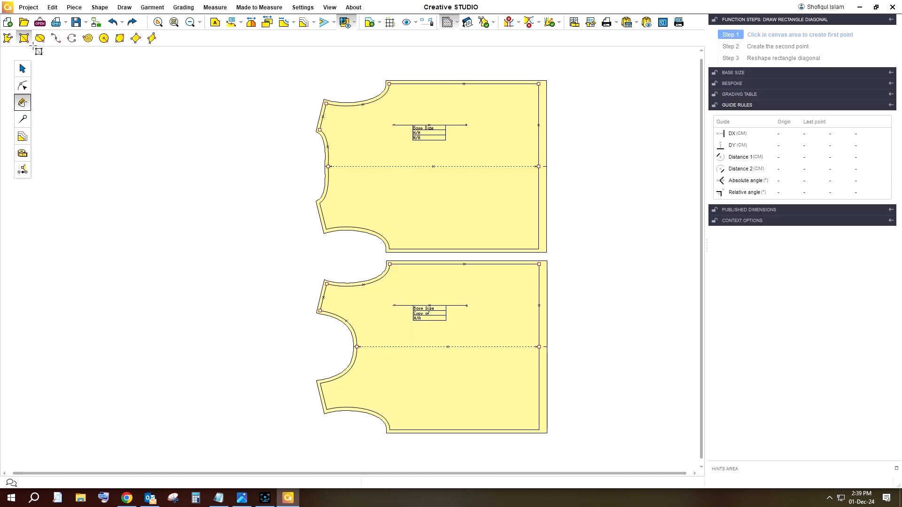
left_click(92, 144)
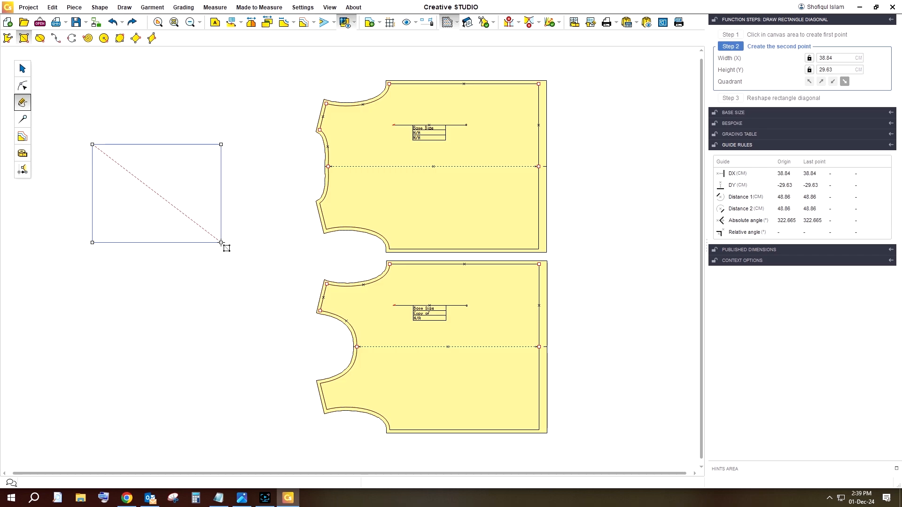
left_click(221, 242)
left_click(841, 69)
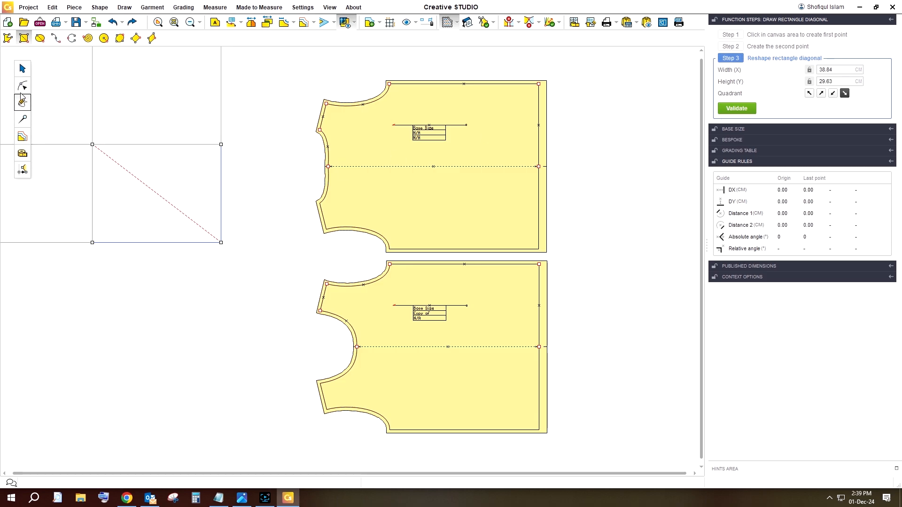
left_click(23, 68)
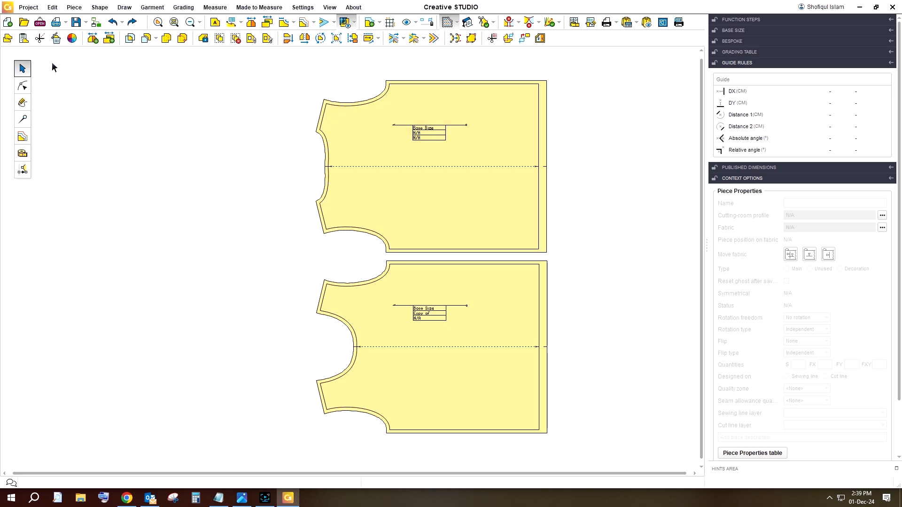
Measure the perimeter length of the upper bodice piece's armhole curve from the shoulder point to the underarm point
left_click(23, 153)
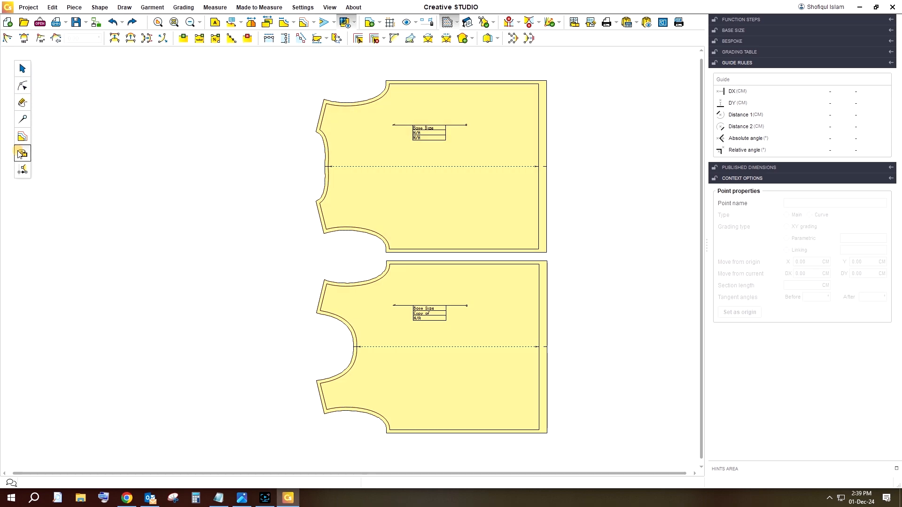
left_click(328, 103)
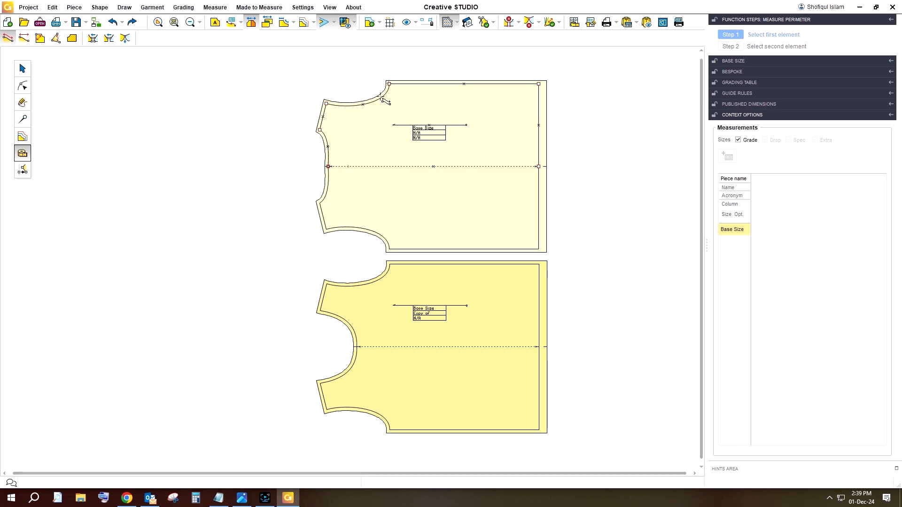
left_click(367, 105)
left_click(326, 103)
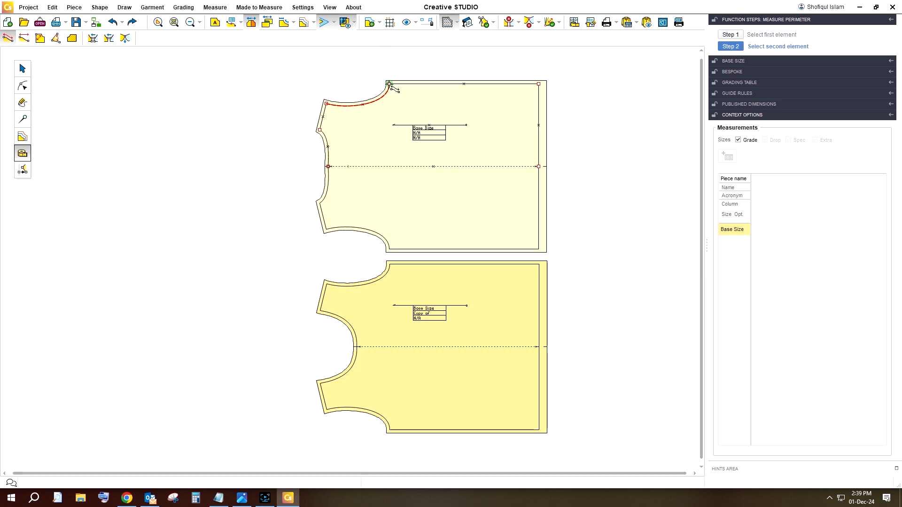
left_click(389, 84)
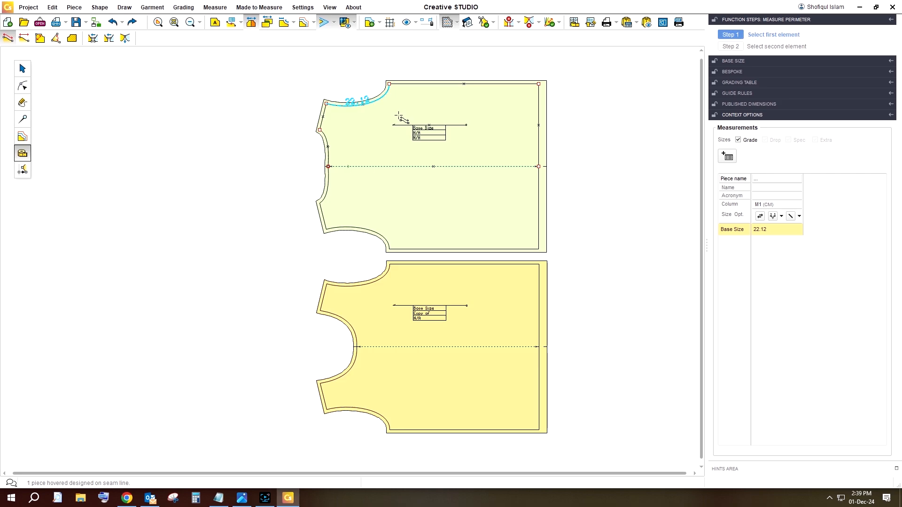
Draw a rectangular piece 23 cm wide and 24 cm high in the empty area beside the bodice pieces
left_click(22, 86)
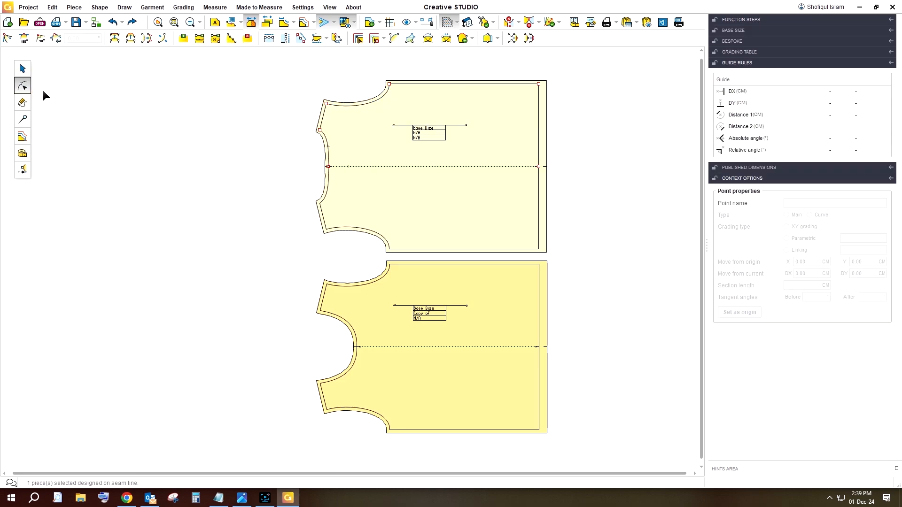
left_click(22, 102)
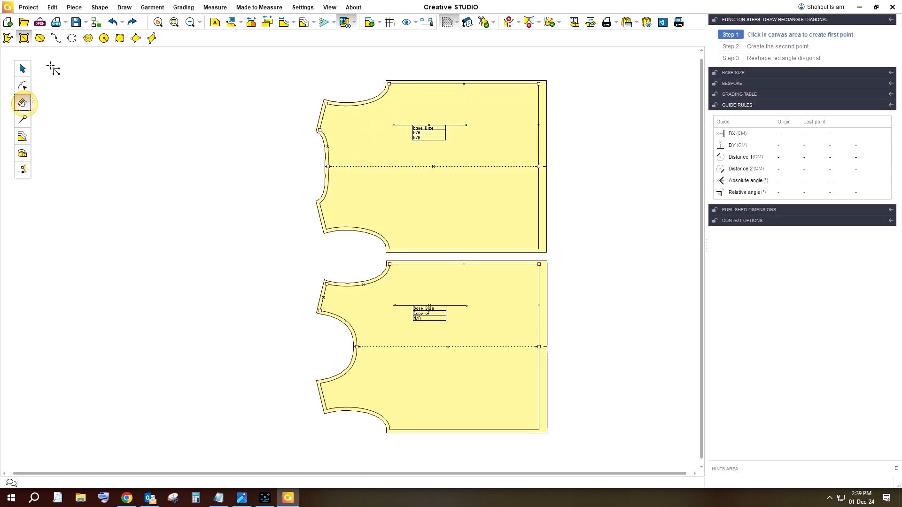
left_click(79, 137)
left_click(218, 226)
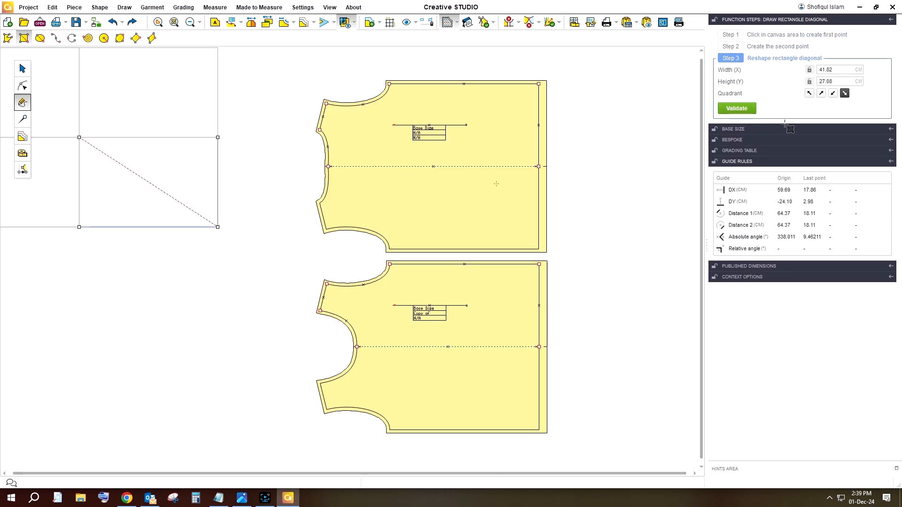
double_click(827, 69)
double_click(841, 69)
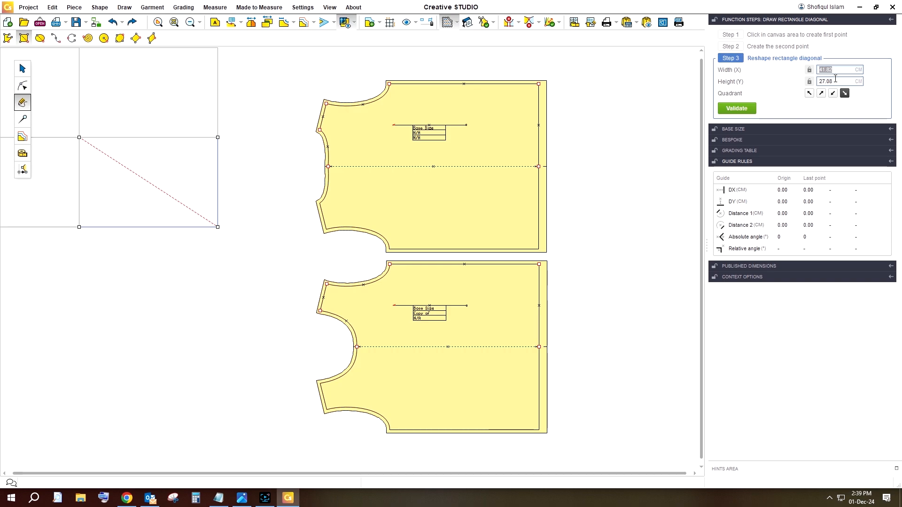
type("23")
left_click(818, 81)
double_click(823, 82)
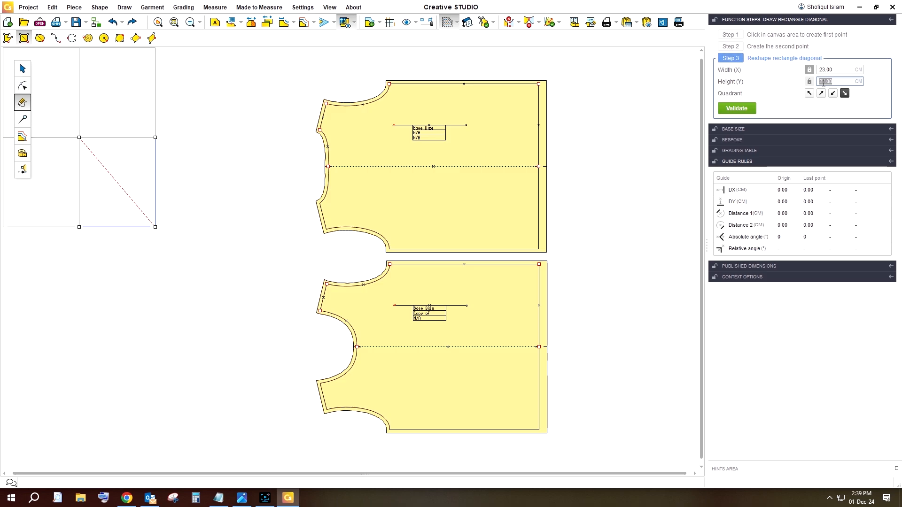
type("24")
left_click(736, 108)
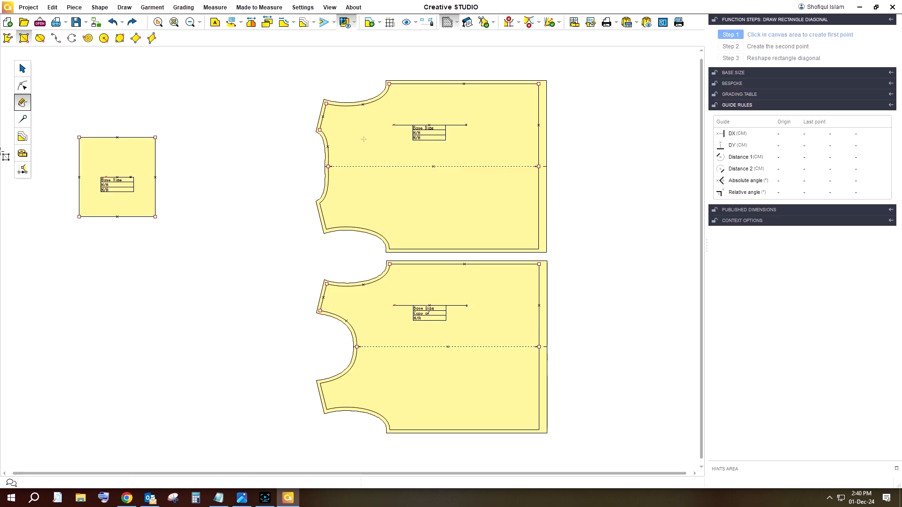
Move the new rectangular piece to the right, closer to the two bodice pieces
left_click(22, 70)
left_click_drag(136, 162, 207, 164)
left_click(182, 161)
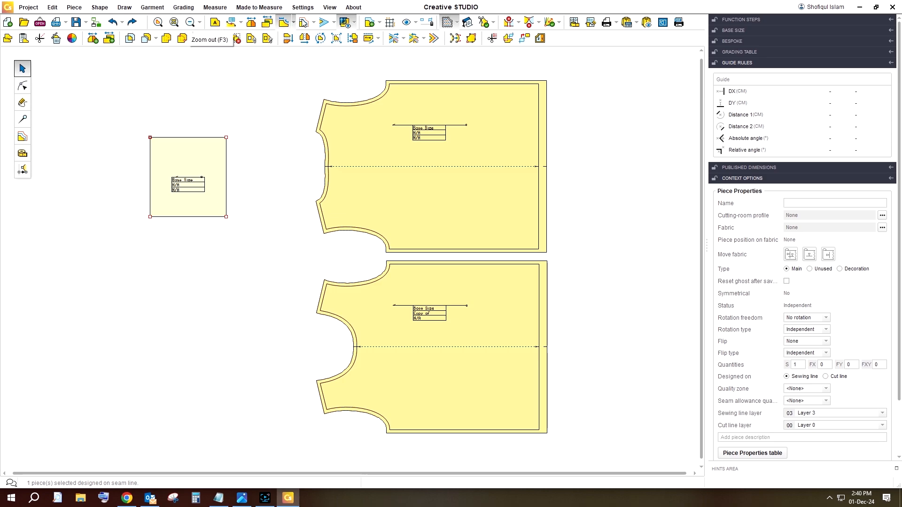
Display the segment lengths on the new rectangle and on both bodice pieces
left_click(284, 22)
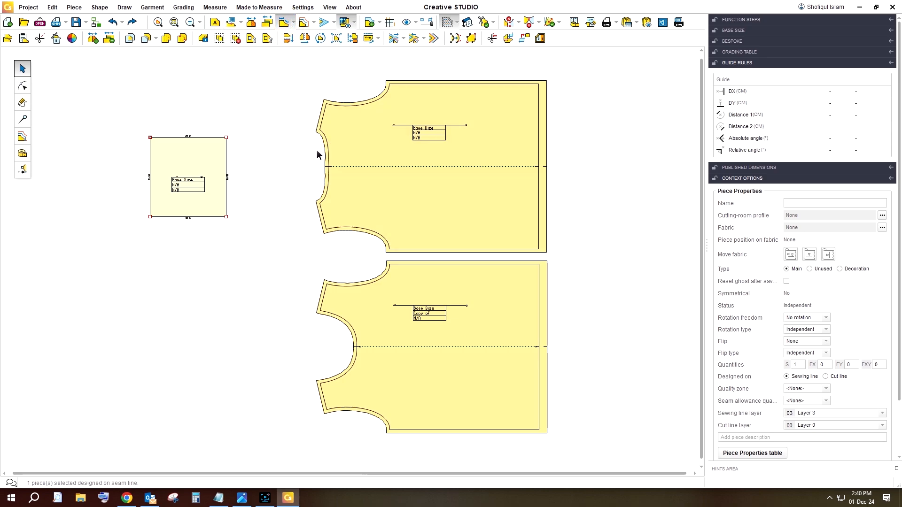
left_click(380, 147)
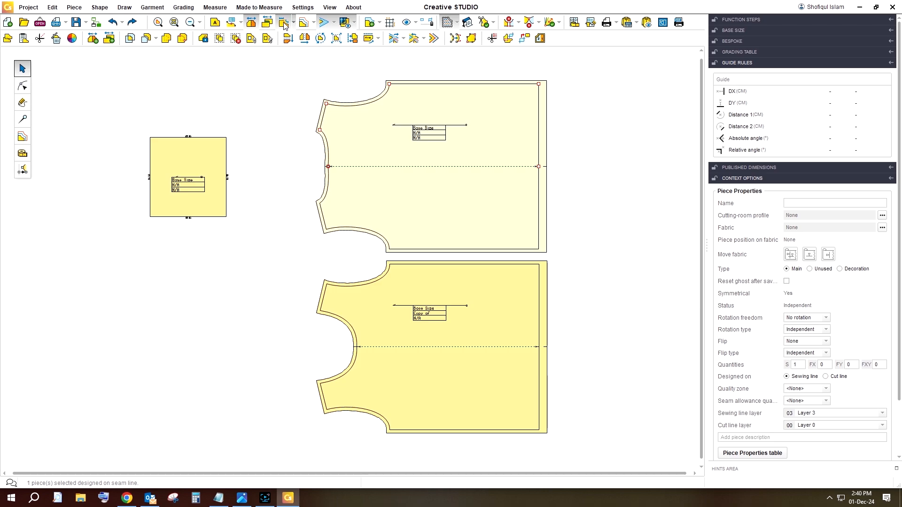
left_click(409, 287)
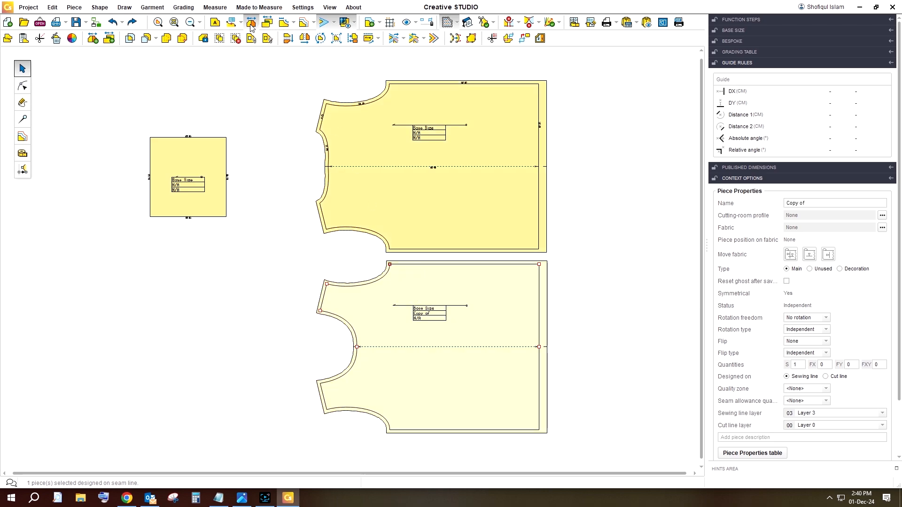
left_click(214, 289)
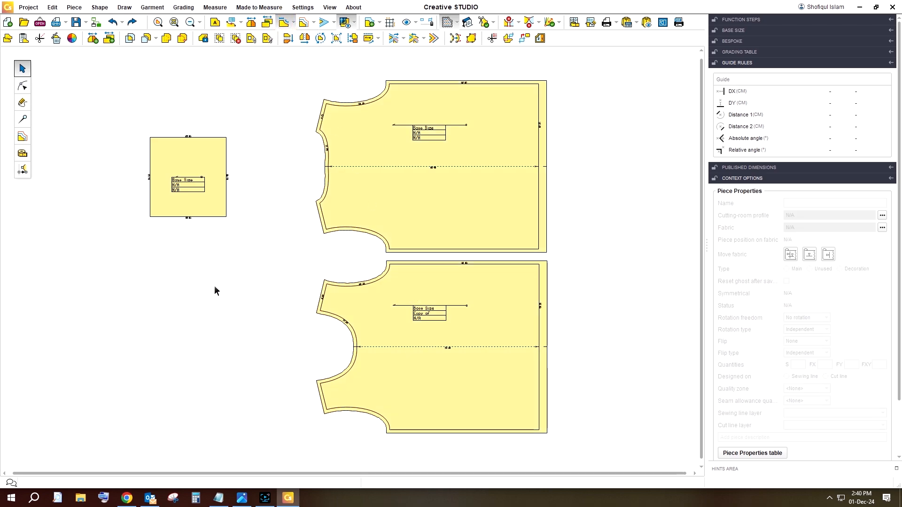
left_click(197, 157)
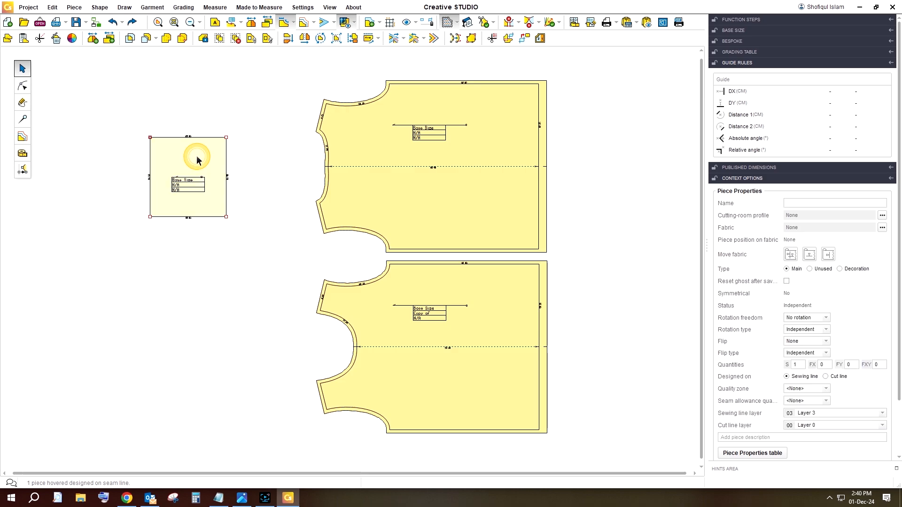
Add a point on the rectangle's upper edge about 13.2 cm from its left corner and another on the left edge 2 cm below that corner
left_click(23, 86)
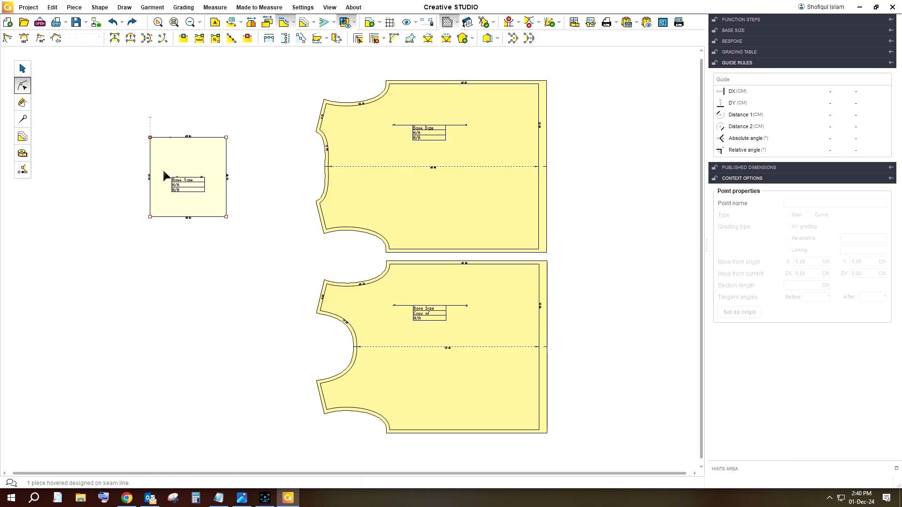
left_click(193, 137)
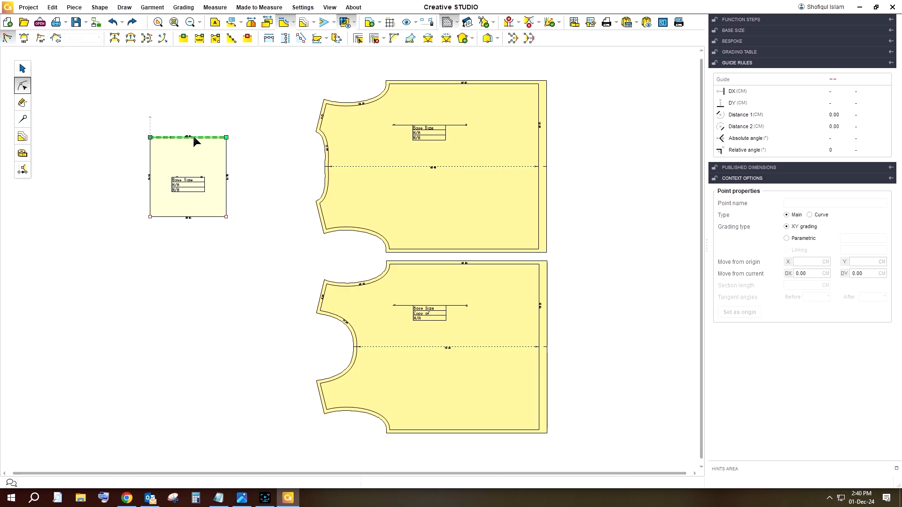
left_click(194, 137)
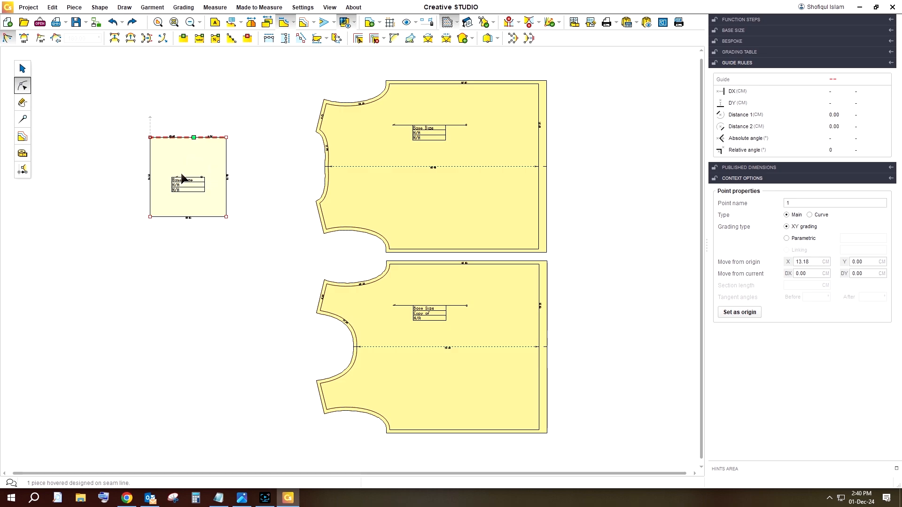
left_click(149, 149)
left_click(869, 262)
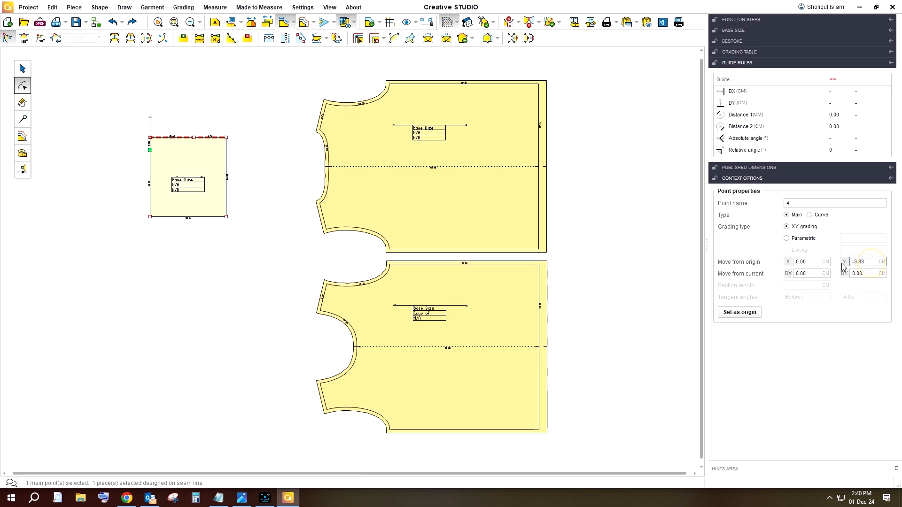
double_click(863, 263)
key("Return")
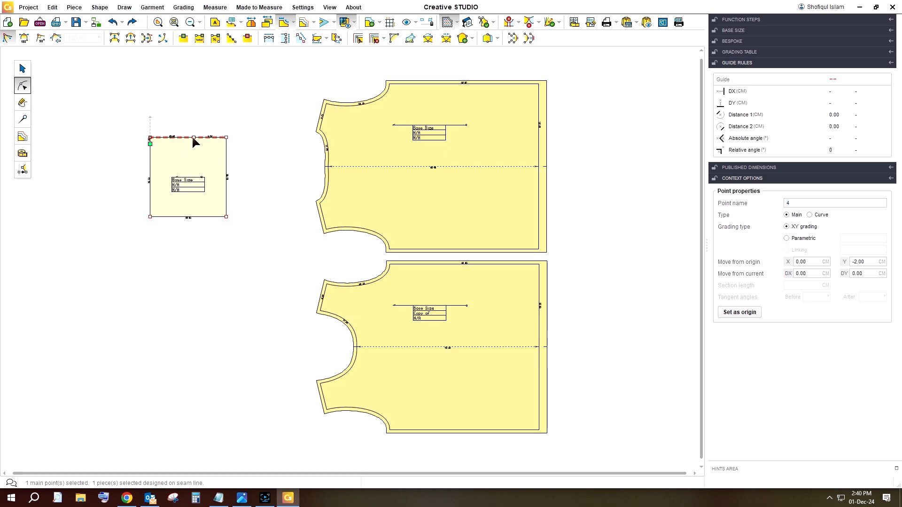
Set the rectangle's lower-left corner as the origin for point positions
left_click(150, 217)
left_click(736, 314)
left_click(177, 237)
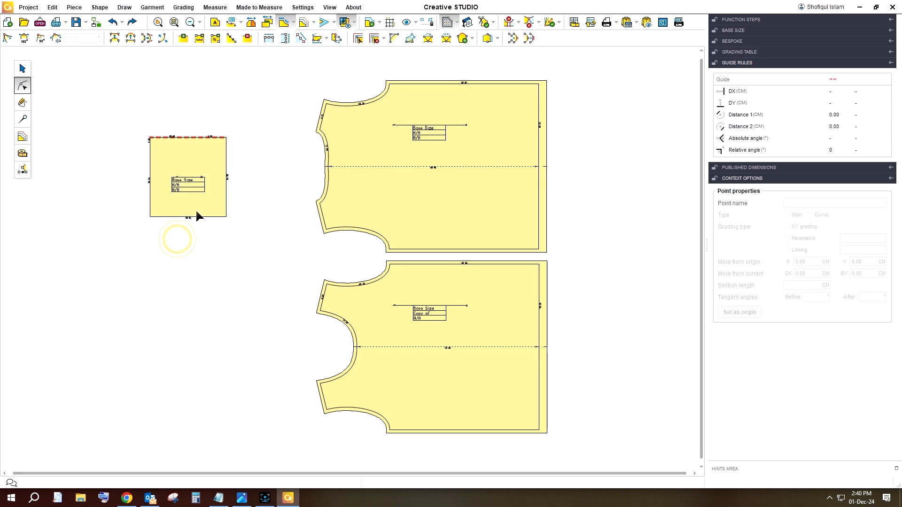
Delete the rectangle's upper-right and upper-left corner points so its outline runs through the two added points
left_click(206, 192)
left_click(226, 138)
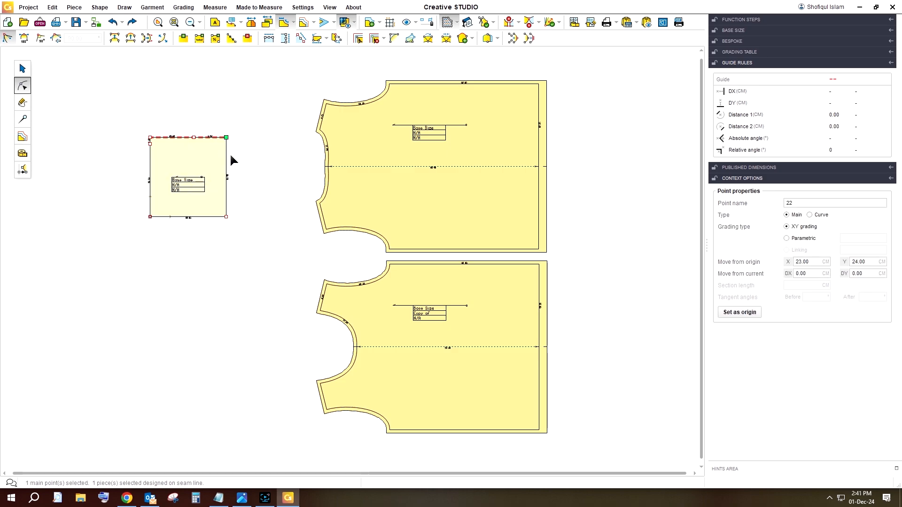
key("Delete")
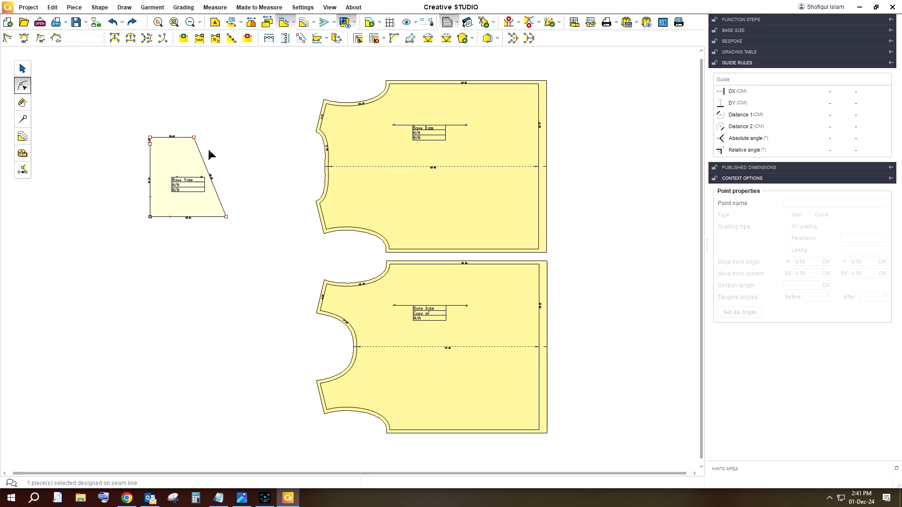
left_click(154, 137)
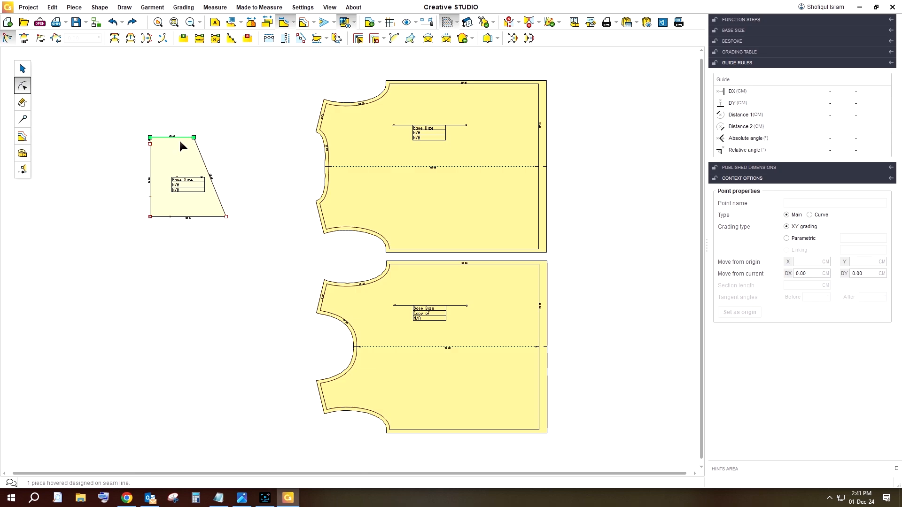
left_click(150, 138)
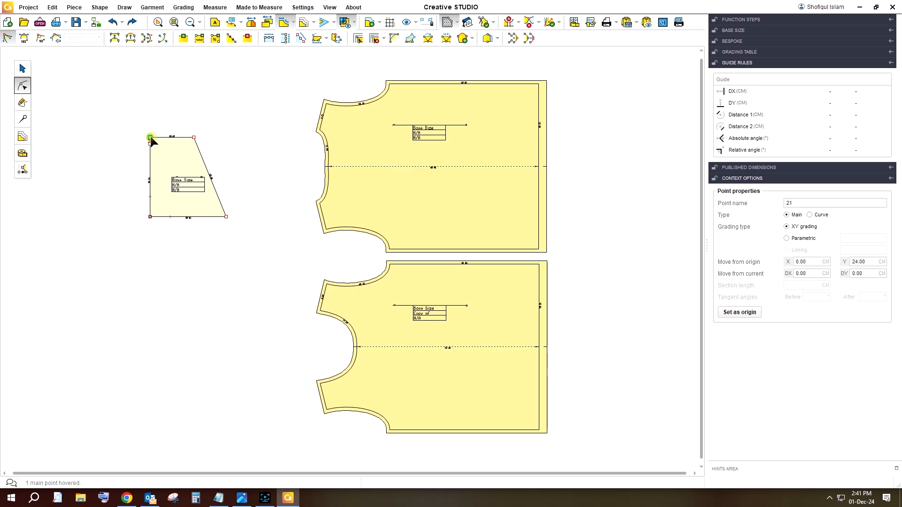
key("Delete")
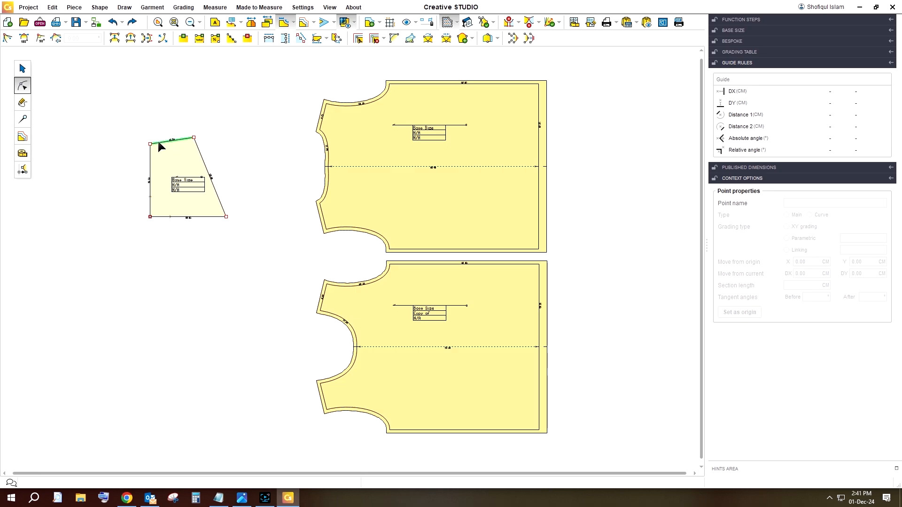
Bend the slanted edge of the new piece into an S-shaped curve with near-vertical tangents at both ends
left_click(255, 164)
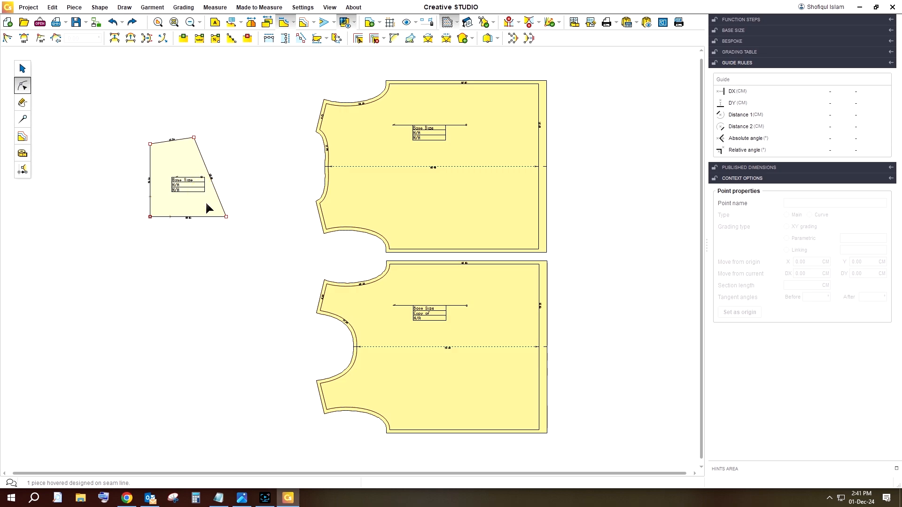
left_click(219, 199)
left_click(130, 39)
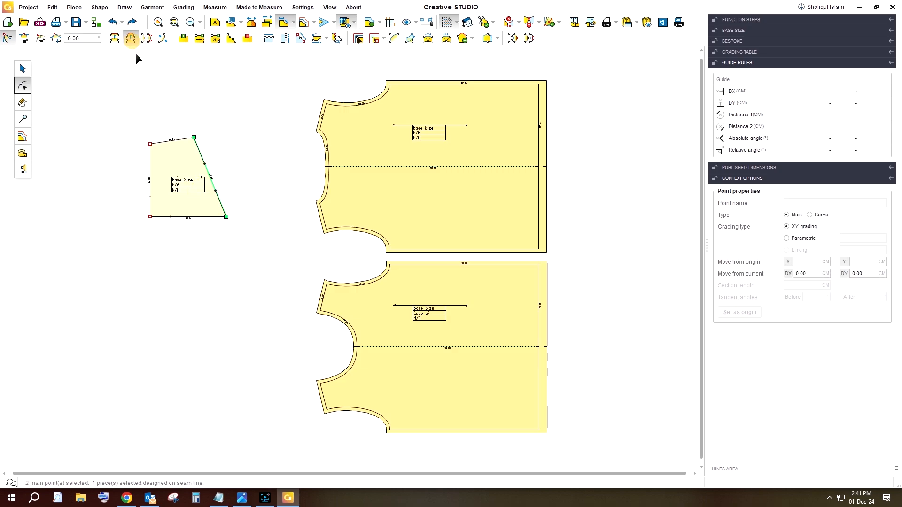
left_click_drag(215, 189, 226, 185)
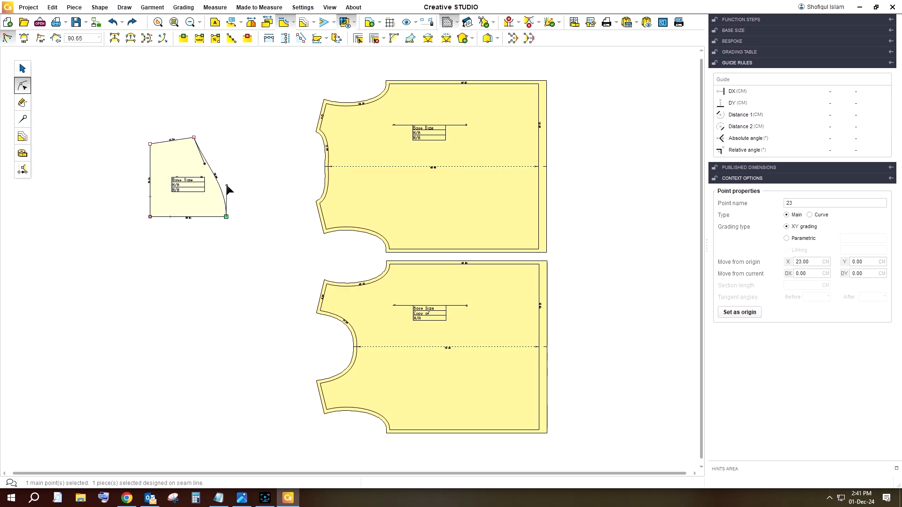
left_click(205, 166)
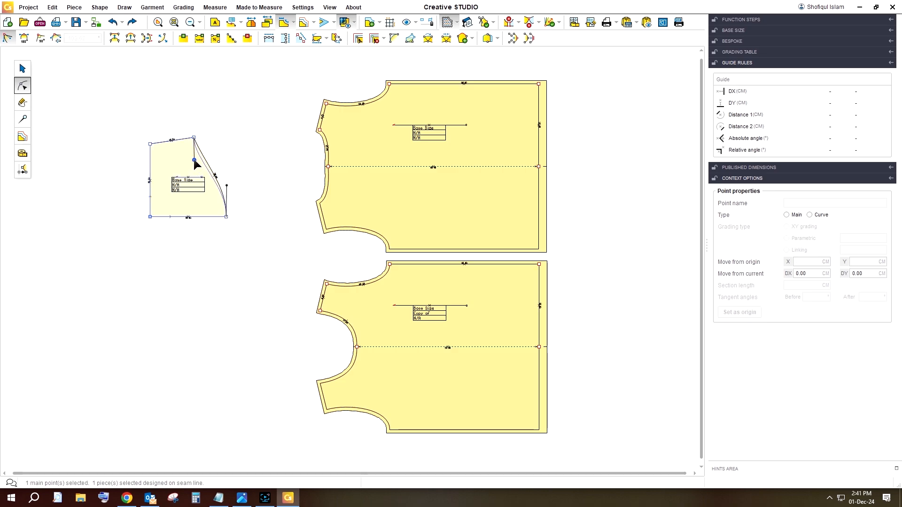
left_click(232, 145)
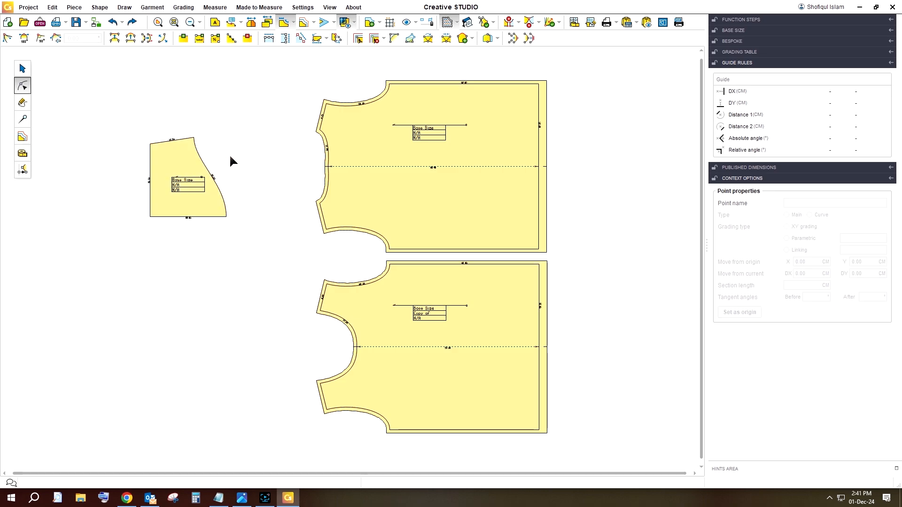
Move the upper end point of the curved edge to about X 11.5 cm, Y 23.75 cm from the origin
left_click(184, 151)
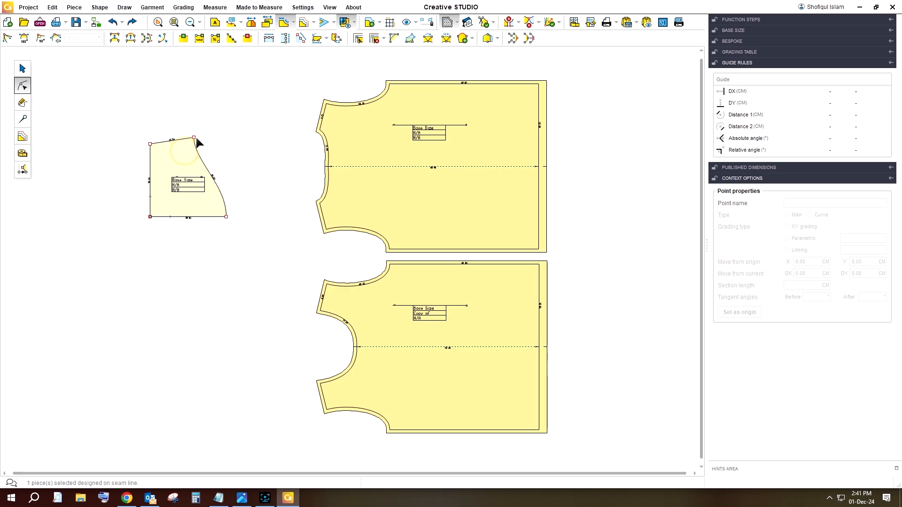
left_click(194, 139)
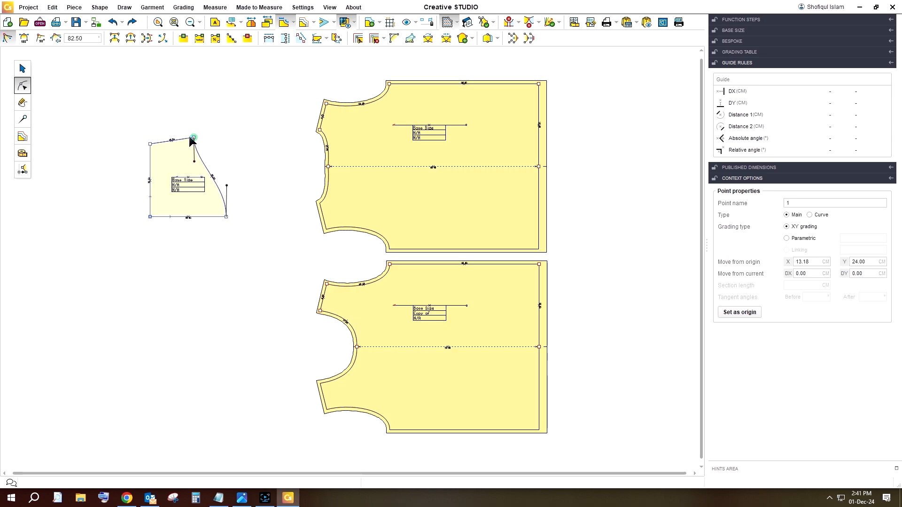
left_click(188, 140)
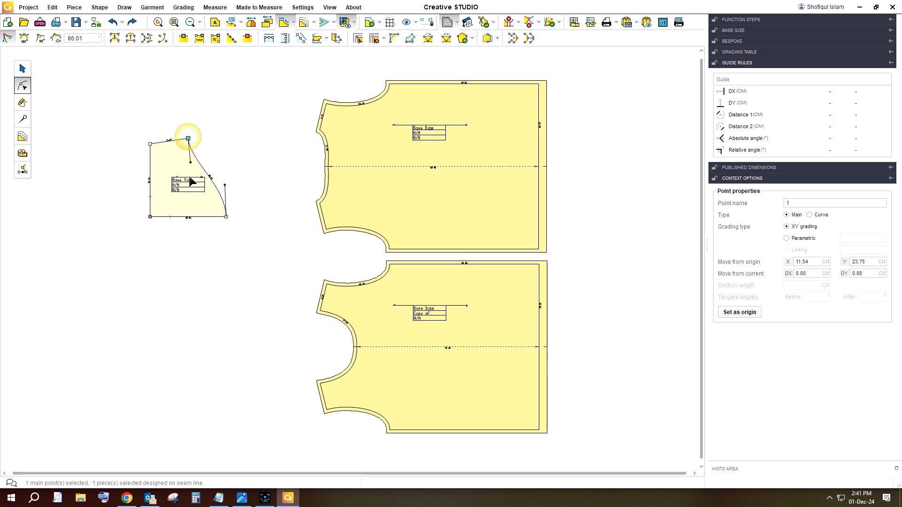
left_click(233, 146)
left_click(191, 158)
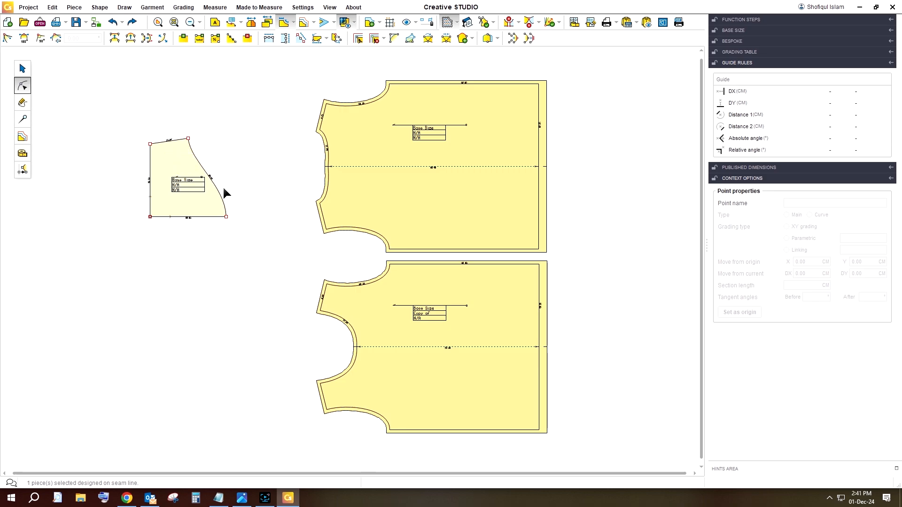
left_click_drag(233, 212, 213, 229)
left_click(225, 158)
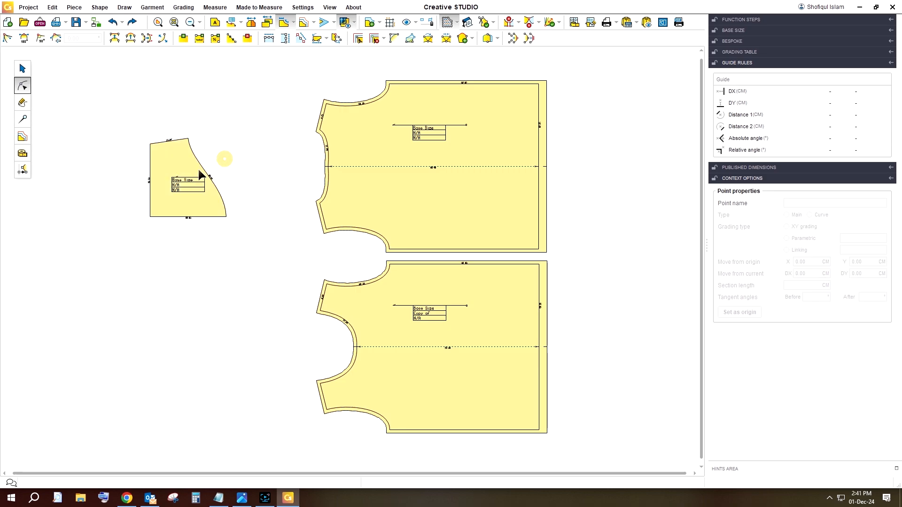
Refine the sleeve curve by lengthening the tangent at its upper end and at its lower end, keeping both near vertical
left_click(207, 171)
left_click(207, 171)
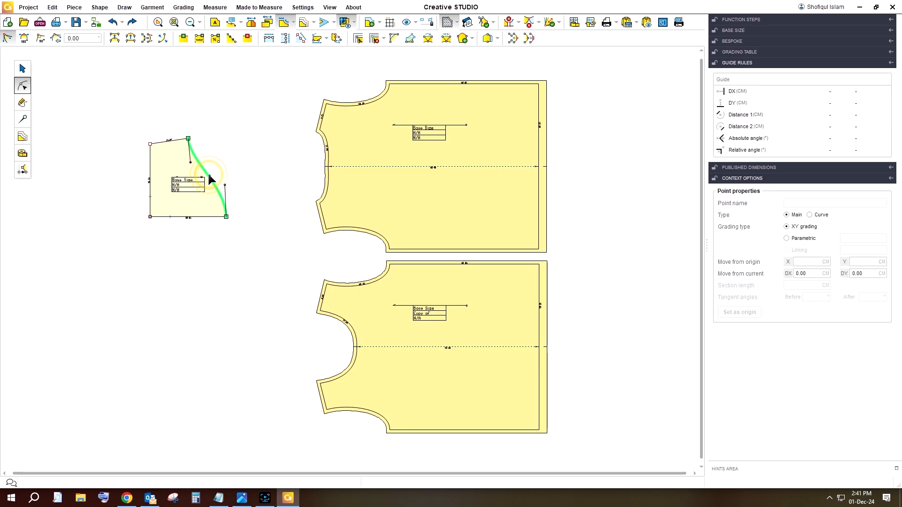
left_click_drag(191, 162, 191, 163)
left_click(230, 154)
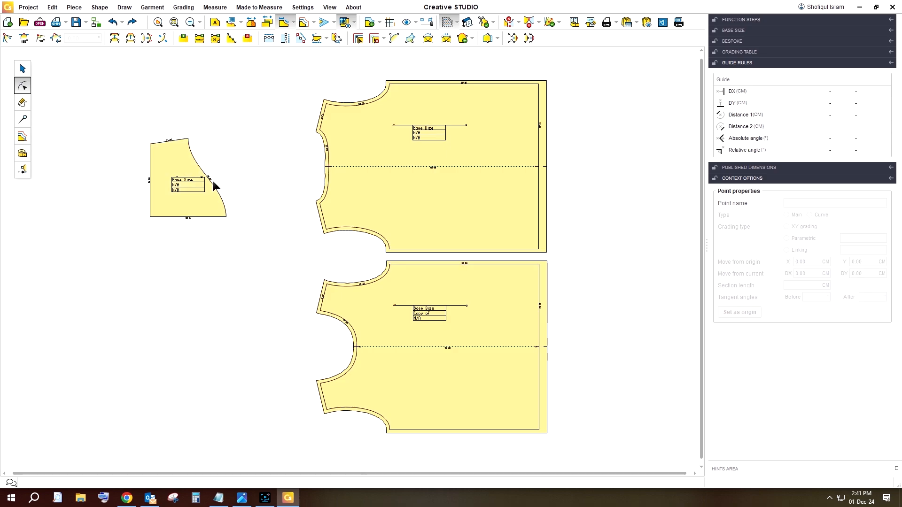
left_click_drag(198, 216, 221, 219)
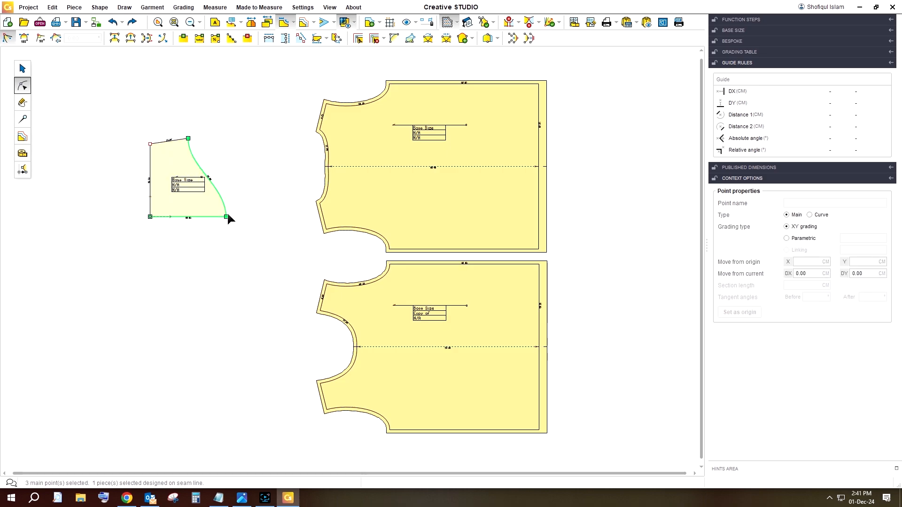
left_click(223, 196)
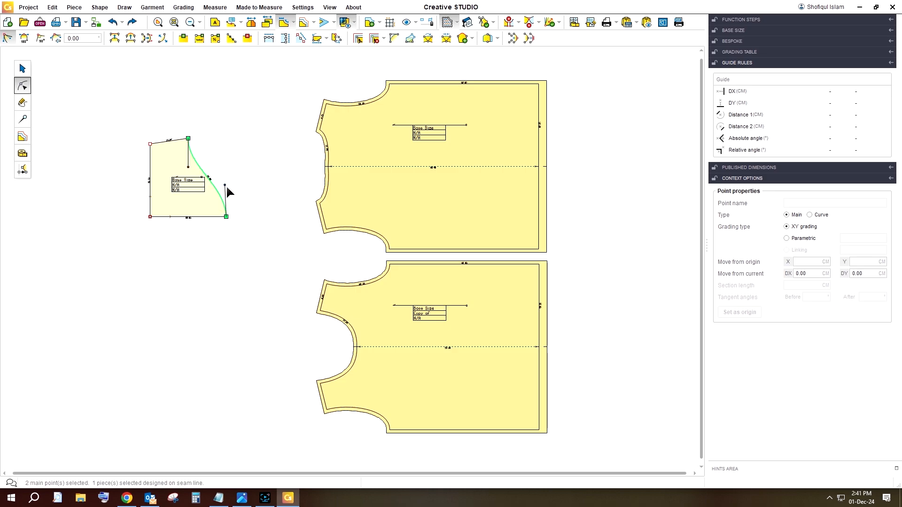
left_click_drag(225, 185, 227, 181)
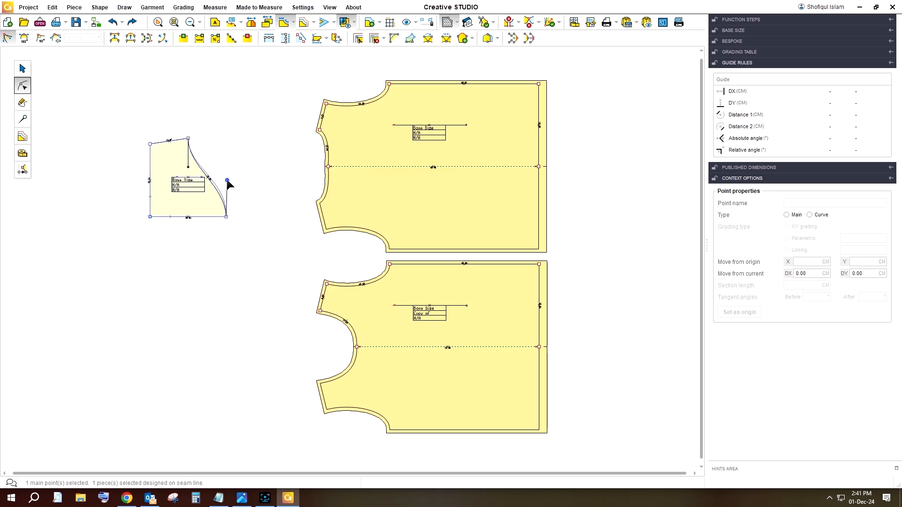
left_click(246, 198)
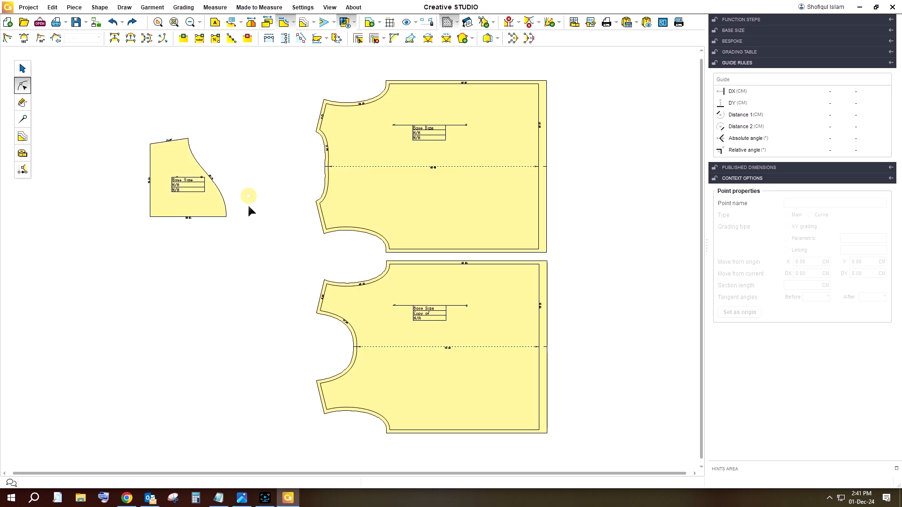
Turn on the seam allowance of the sleeve piece and set the allowance of its lower edge to 0 cm
left_click(207, 207)
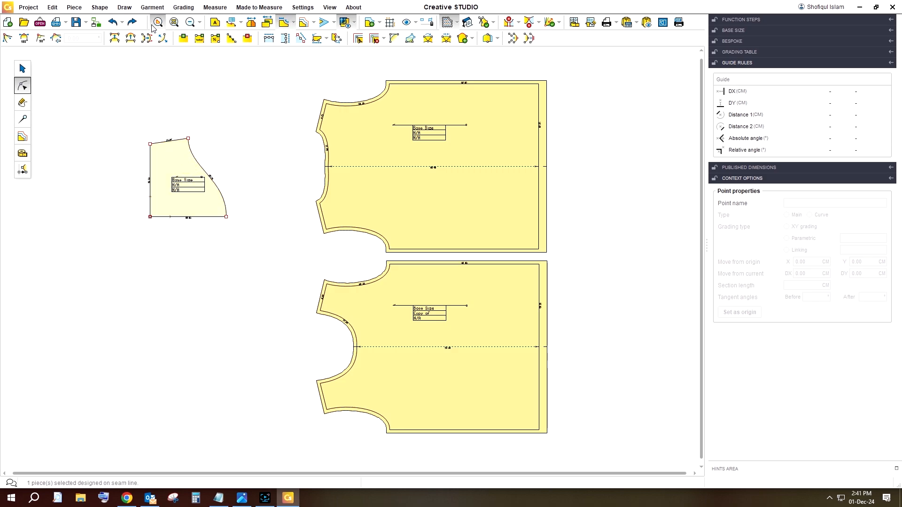
left_click(324, 22)
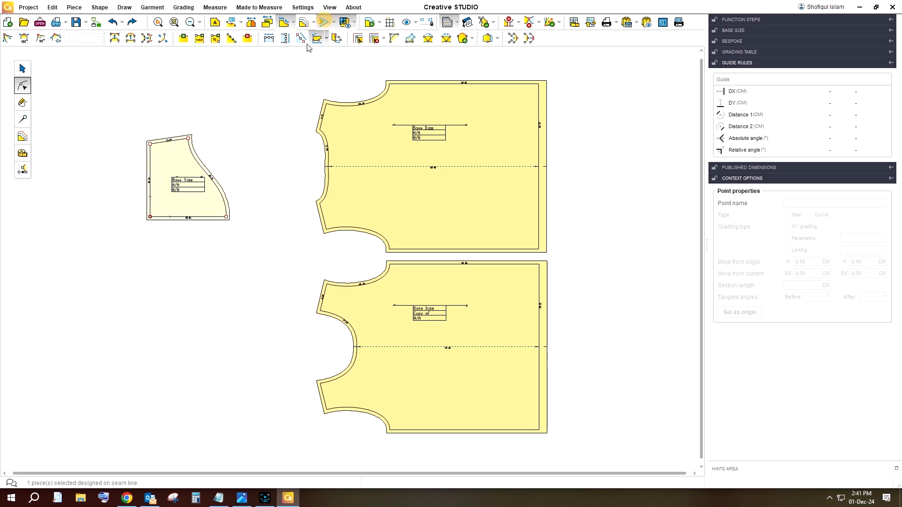
left_click(22, 118)
left_click(210, 217)
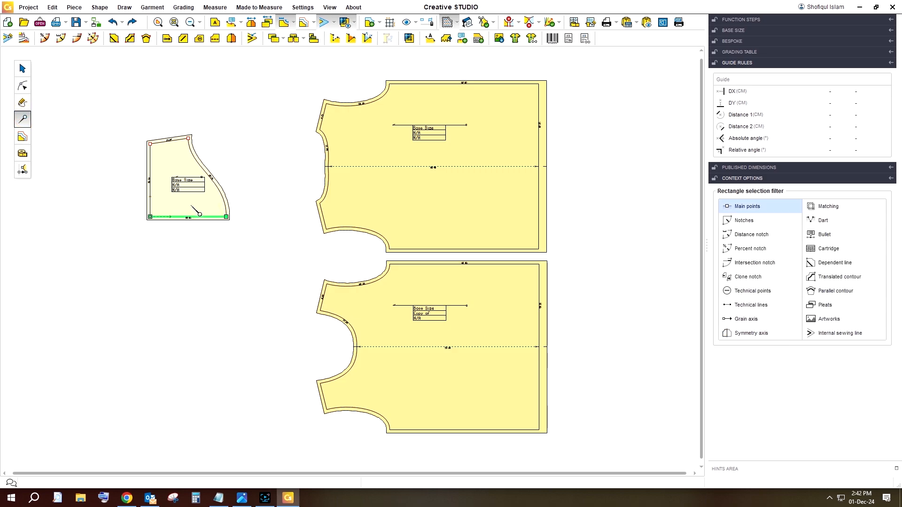
left_click(8, 39)
double_click(799, 135)
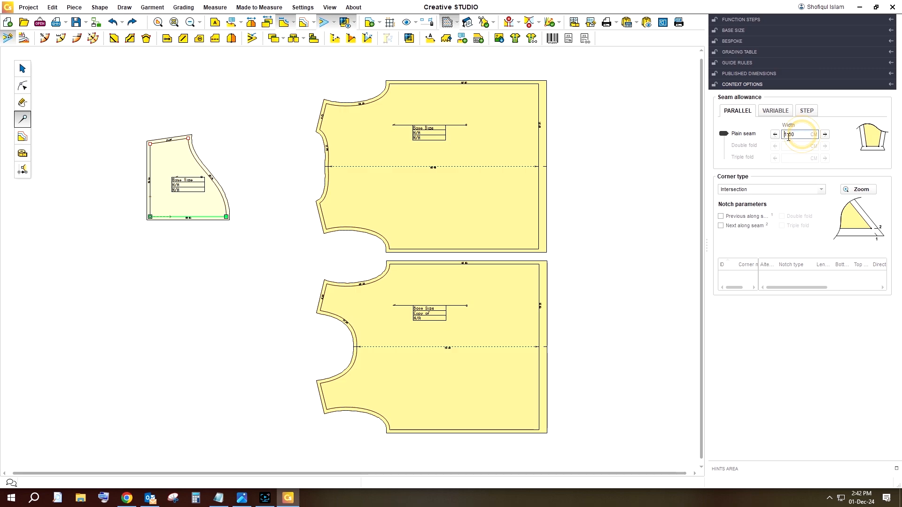
key("Return")
left_click(250, 200)
Give the sleeve's left edge a 3 cm plain seam allowance with a triple fold
left_click(191, 203)
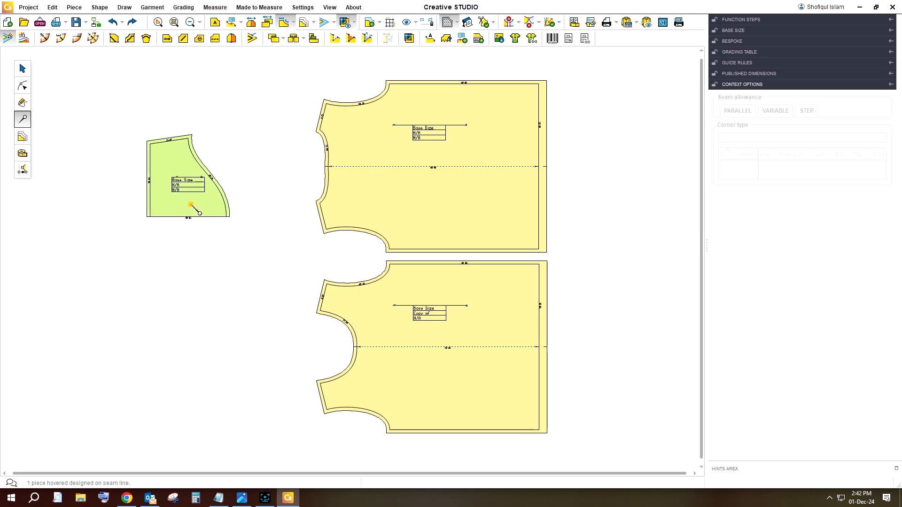
left_click(150, 196)
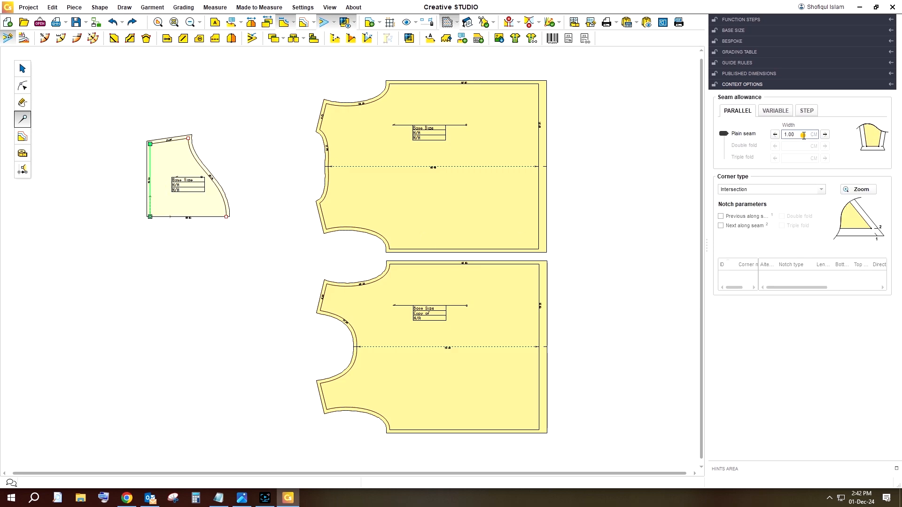
double_click(803, 136)
type("3")
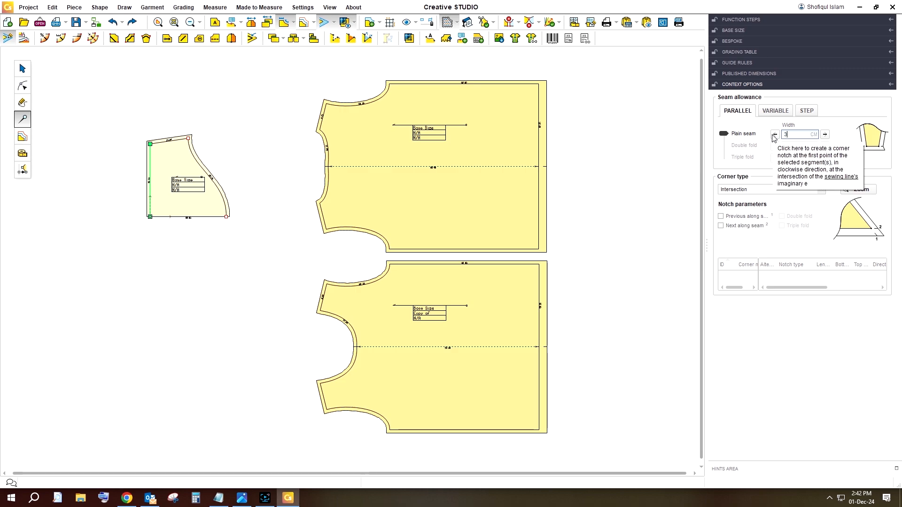
key("Return")
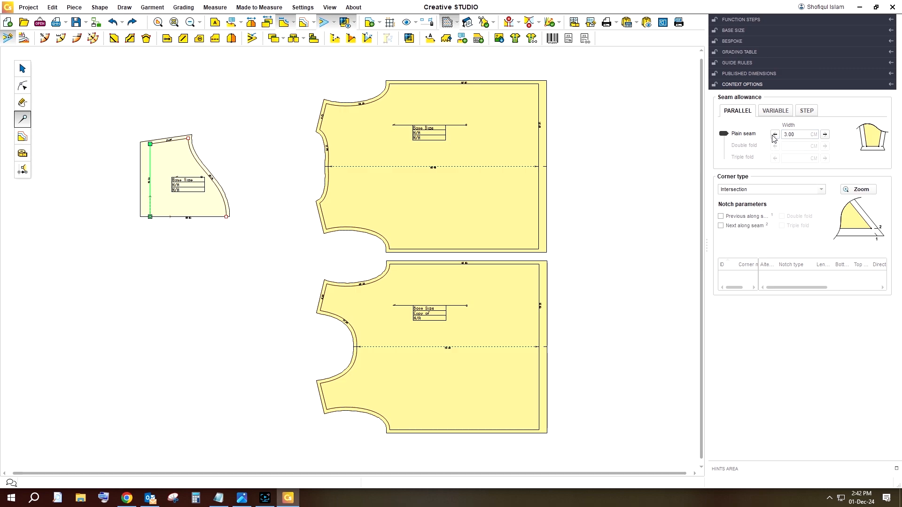
left_click(724, 146)
left_click(724, 158)
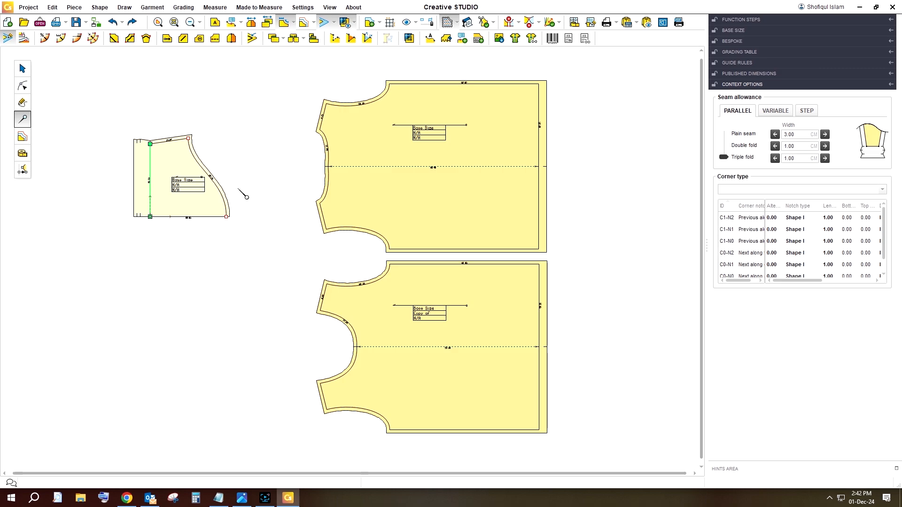
Set the plain seam width of the sleeve's triple-fold hem to 2 cm
left_click(803, 135)
type("2")
key("Return")
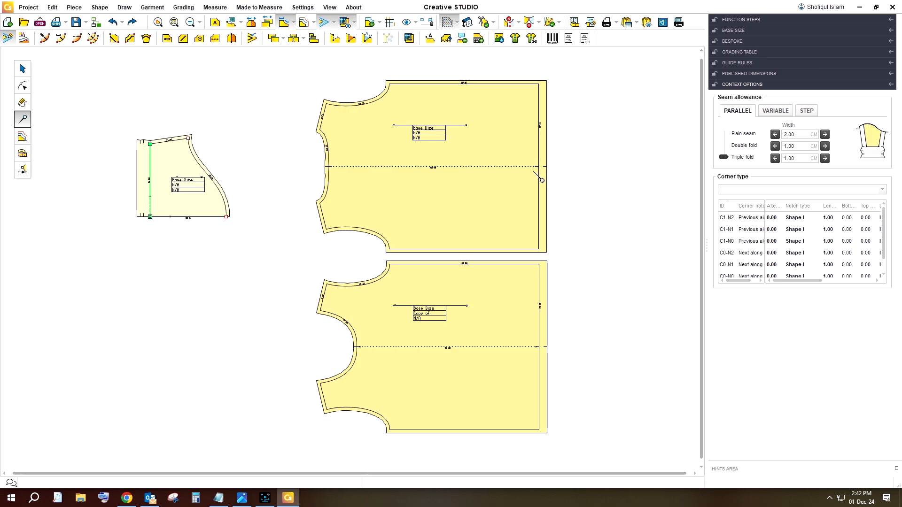
left_click(263, 190)
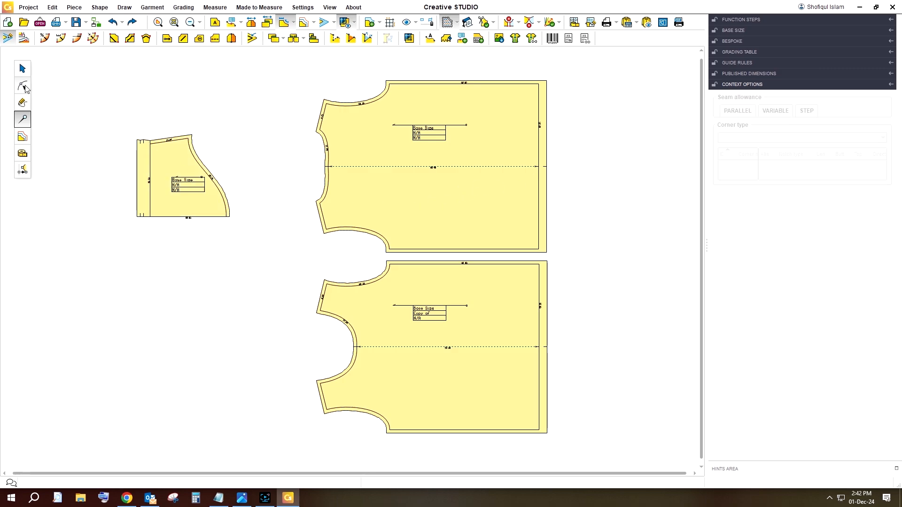
Create a symmetry axis along the sleeve's lower edge and unfold the piece across it
left_click(172, 217)
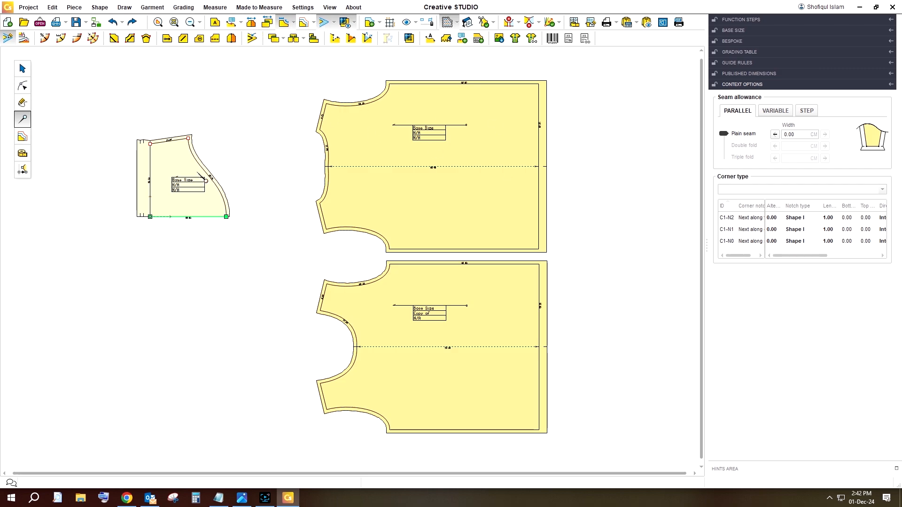
left_click(231, 40)
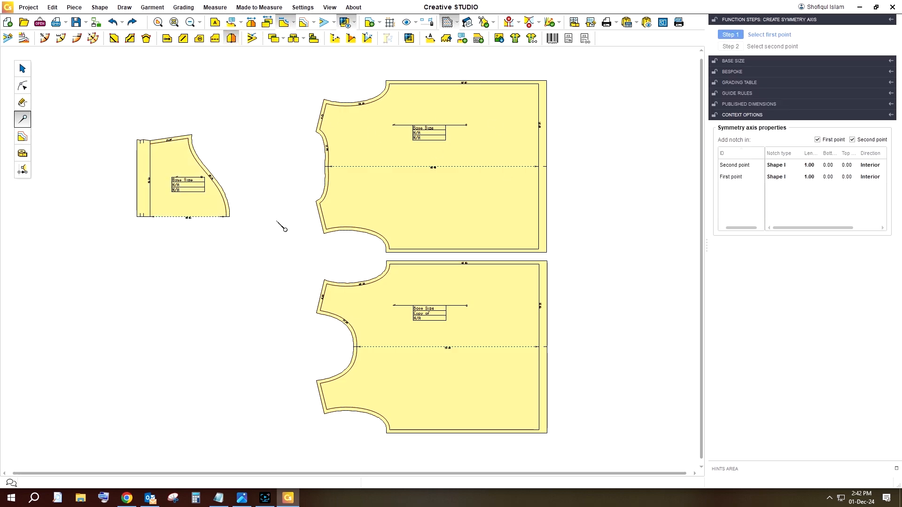
key("Escape")
left_click(156, 183)
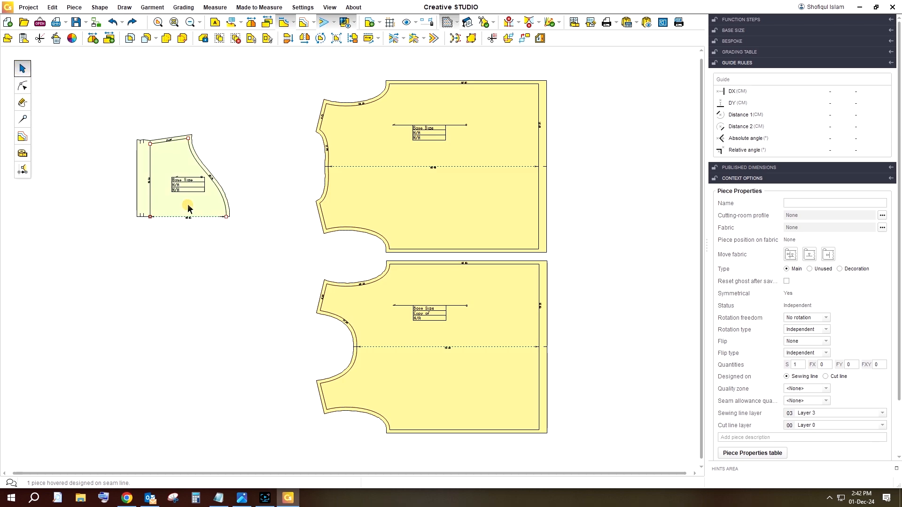
left_click(252, 24)
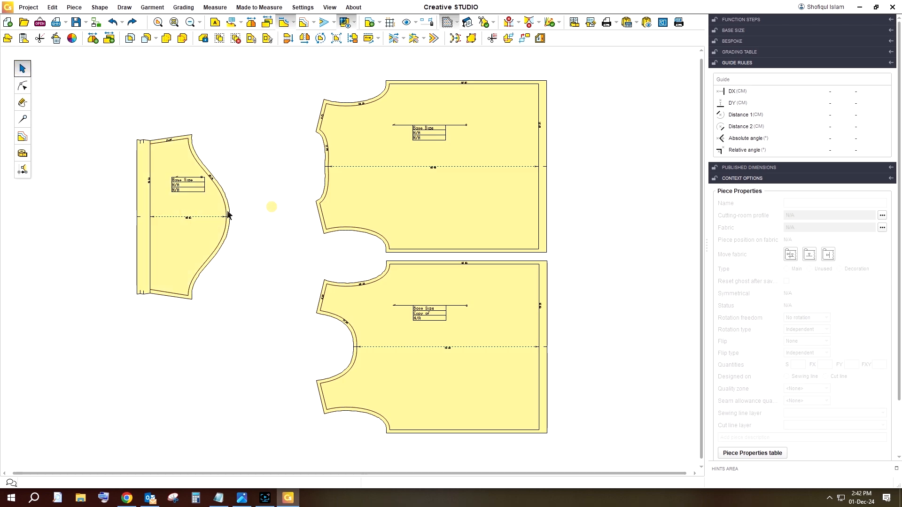
left_click(270, 211)
left_click(189, 208)
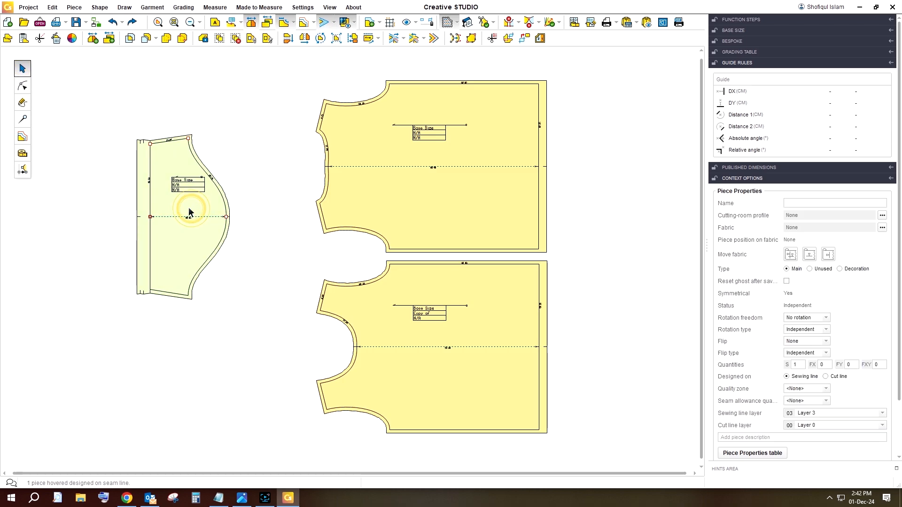
left_click(275, 205)
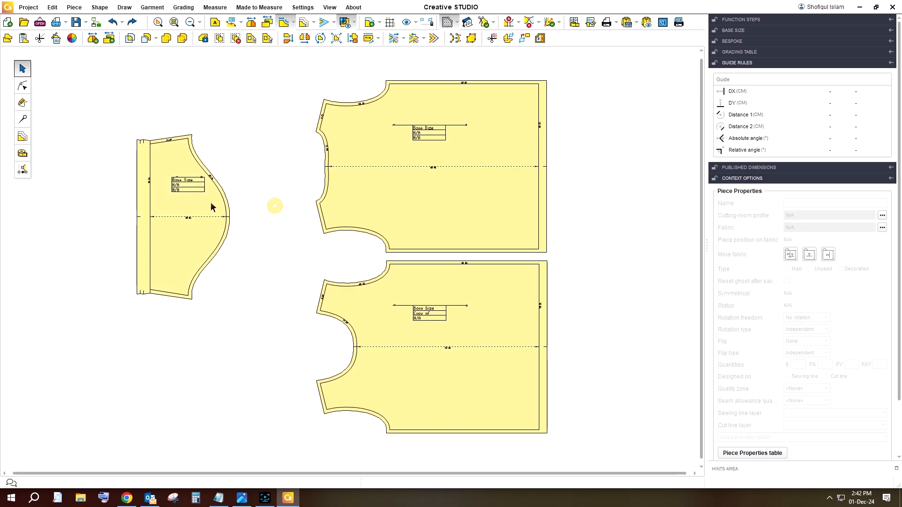
left_click(211, 203)
left_click(292, 201)
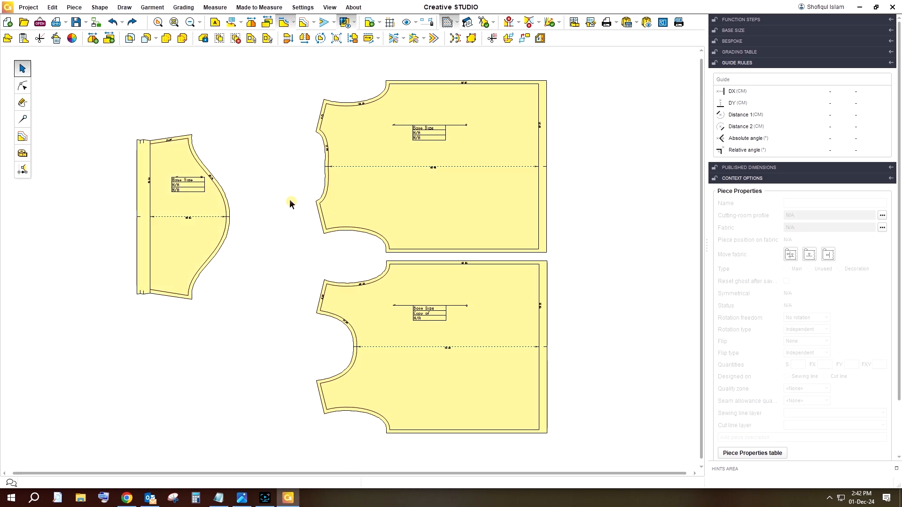
left_click(199, 205)
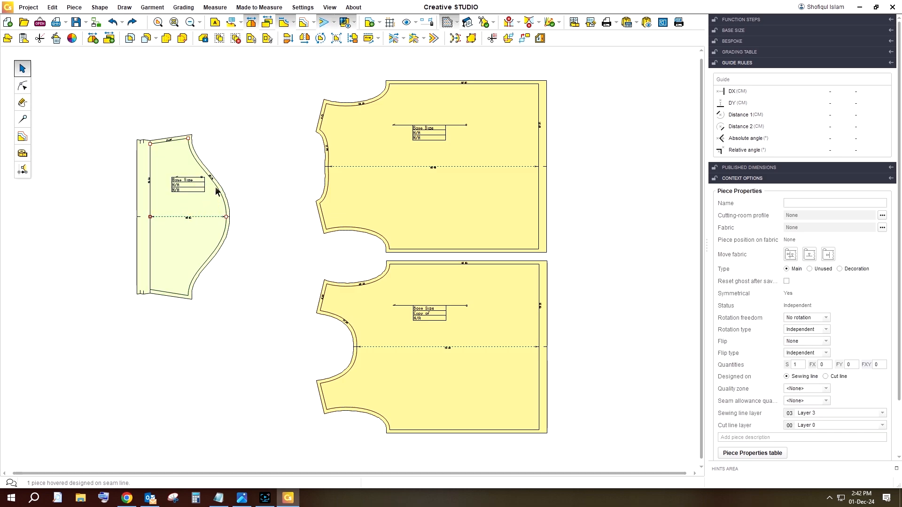
Turn off the seam allowances on the sleeve and on both bodice pieces
left_click(324, 23)
left_click(386, 141)
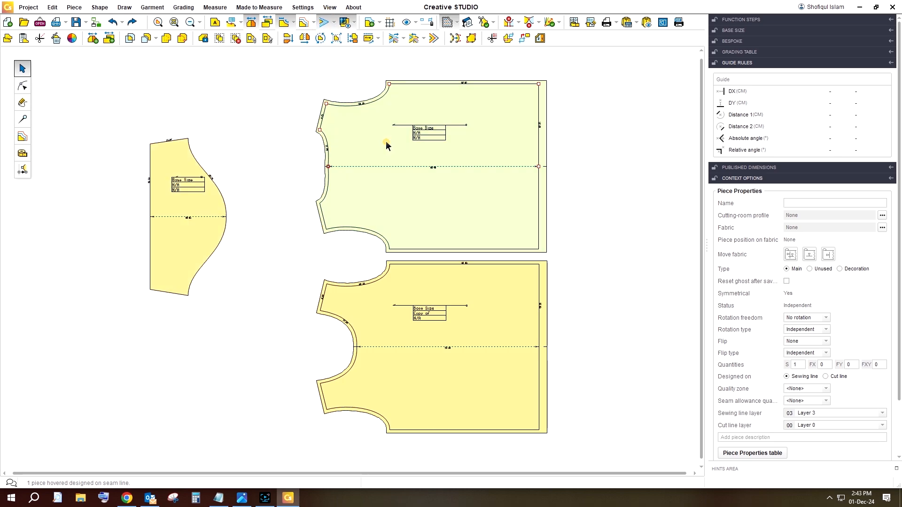
left_click(324, 22)
left_click(433, 278)
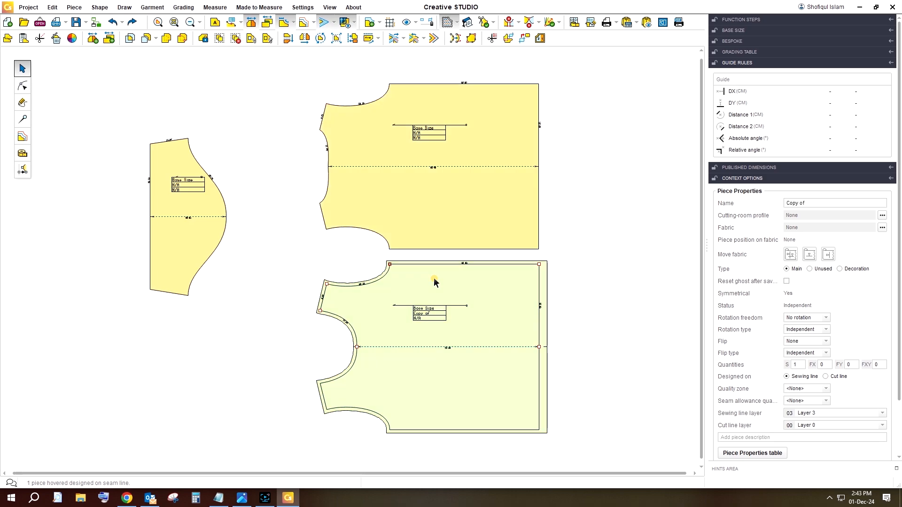
left_click(324, 23)
left_click(289, 263)
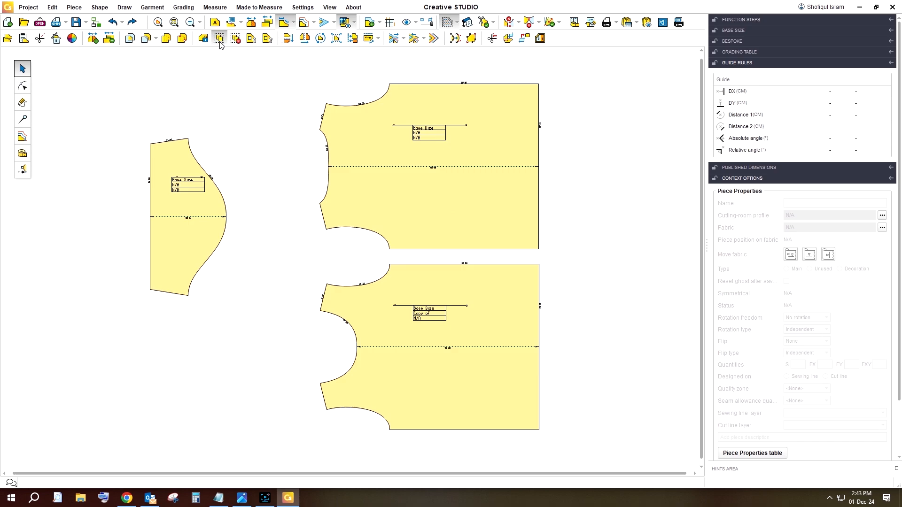
Move both bodice pieces closer to the sleeve, keeping them one above the other
left_click(436, 193)
left_click(487, 145)
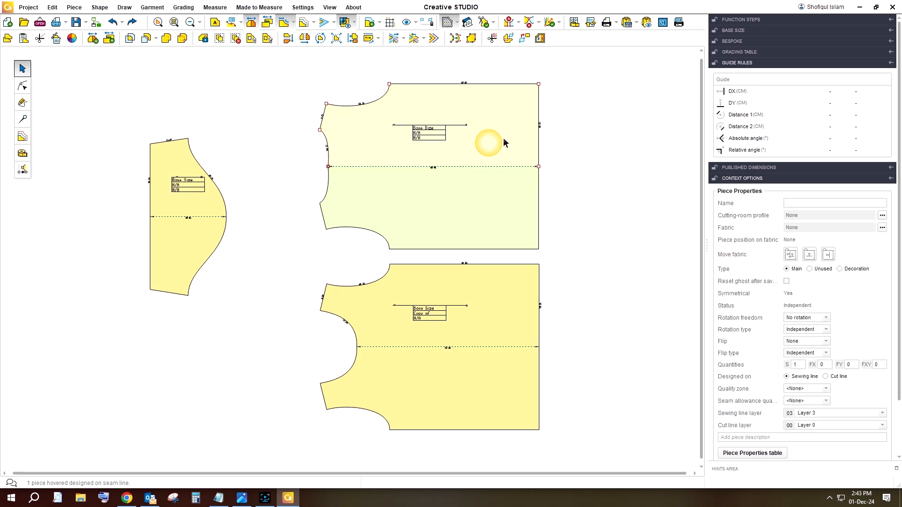
left_click_drag(503, 142, 451, 136)
left_click_drag(486, 291, 439, 290)
left_click(580, 244)
left_click(445, 283)
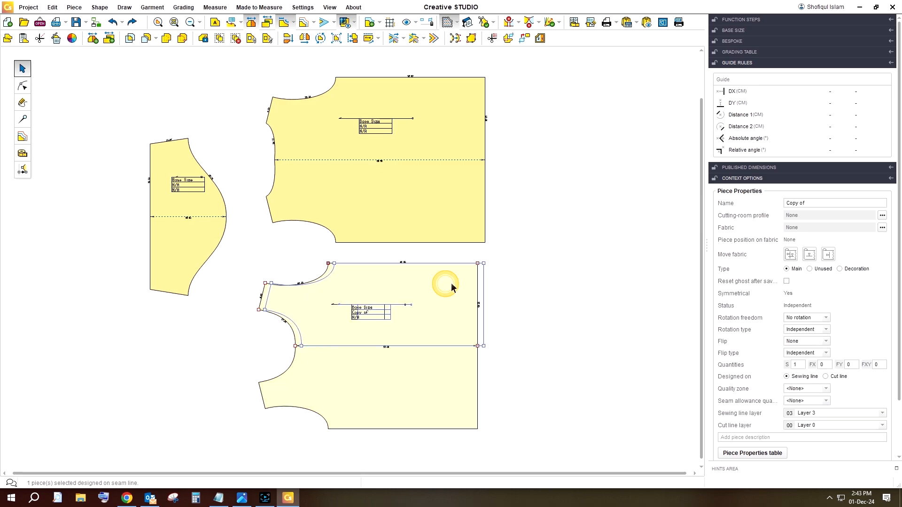
left_click(616, 252)
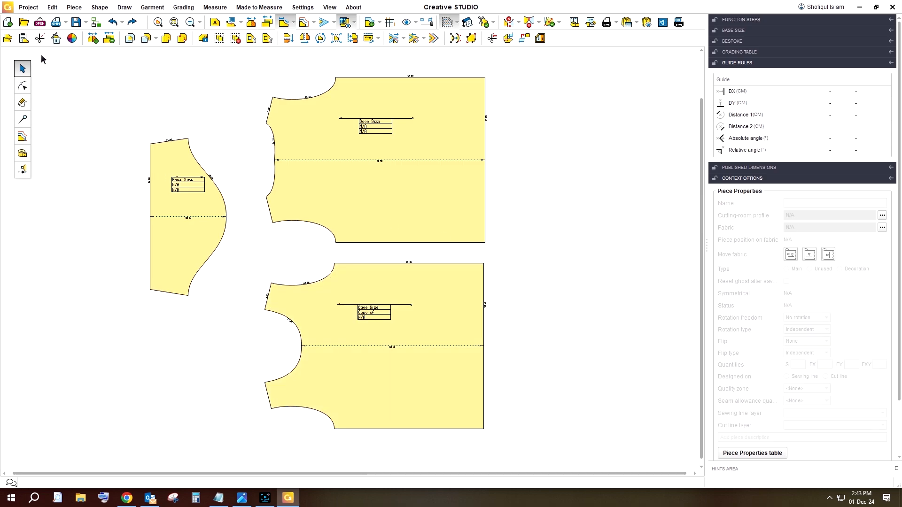
Switch to grading mode, generate the grade size set S, M, L, XL and XXL, and validate it
left_click(24, 137)
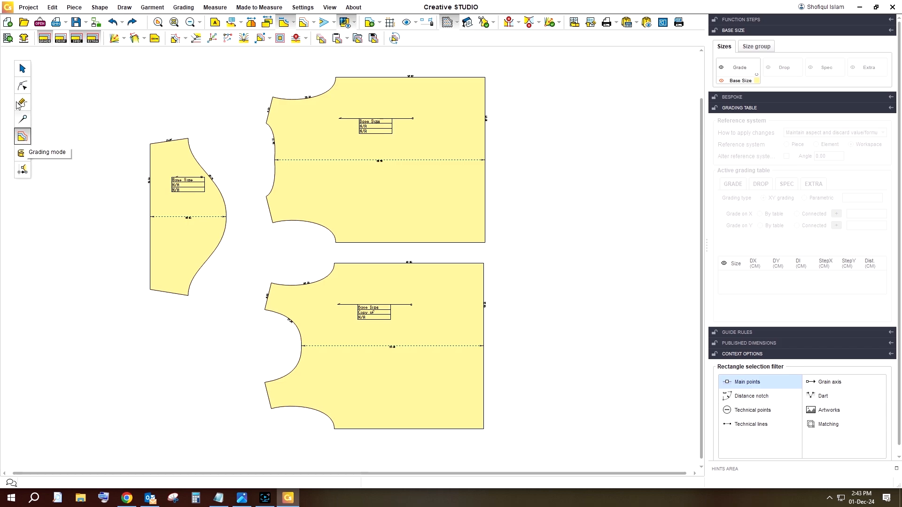
left_click(30, 470)
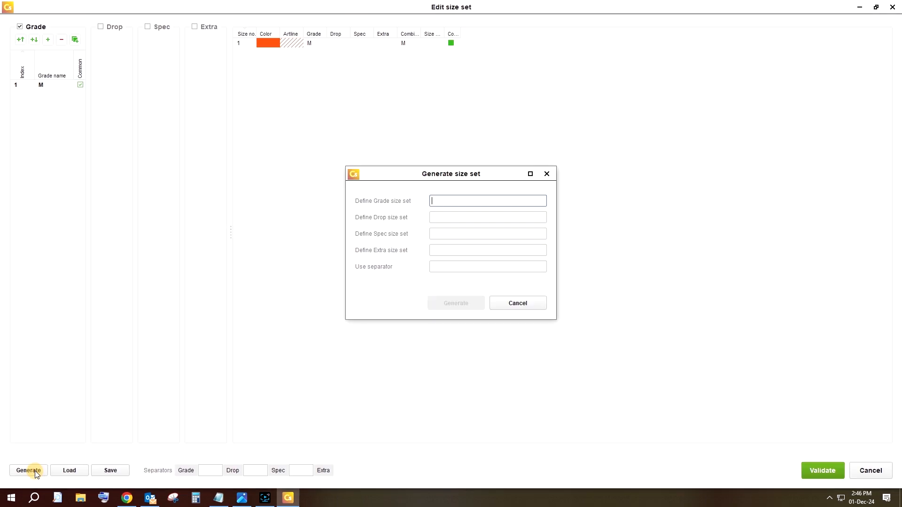
left_click(440, 202)
type("S M L XL XXL")
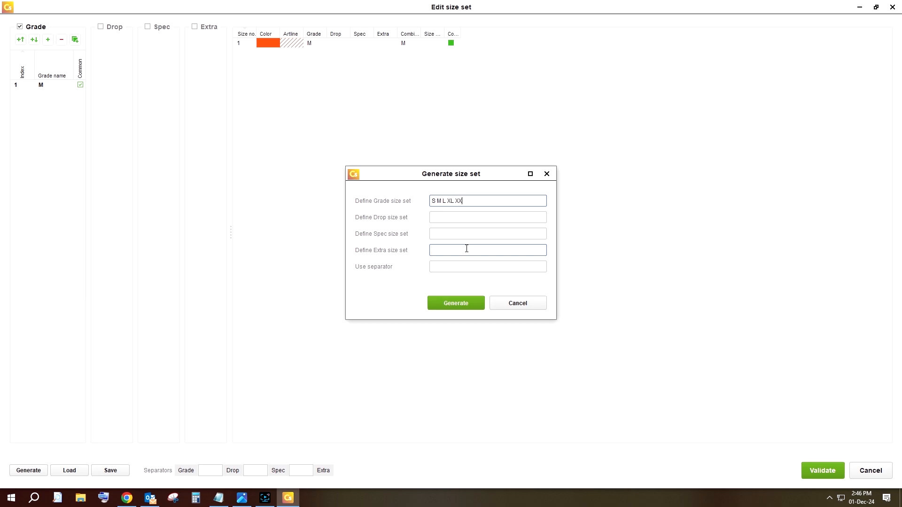
left_click(456, 304)
left_click(506, 280)
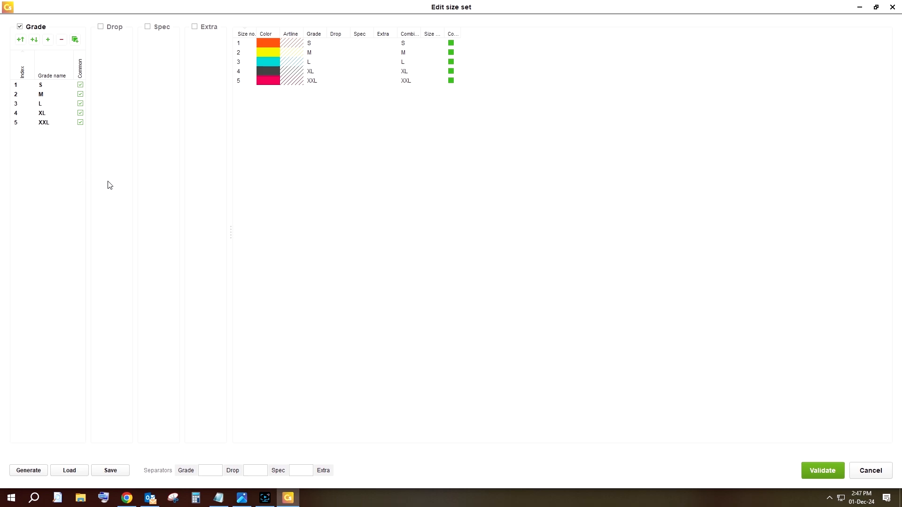
left_click(822, 470)
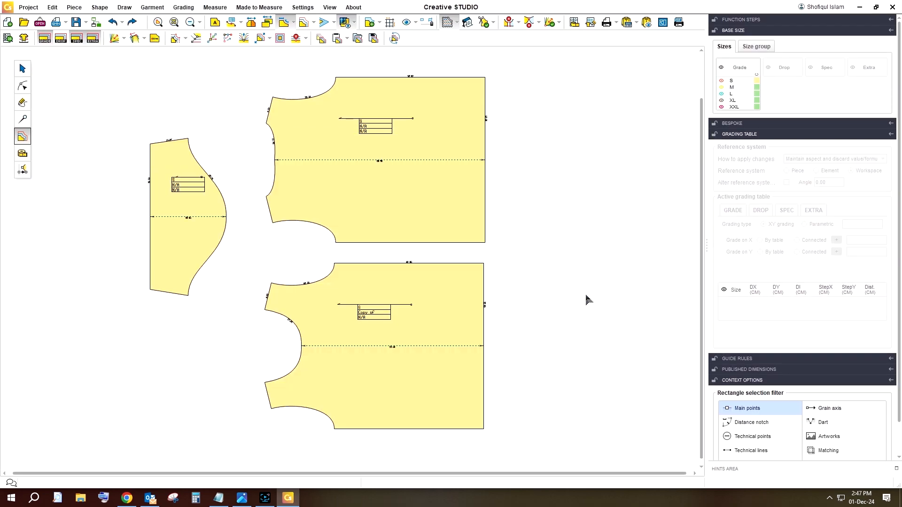
left_click(266, 500)
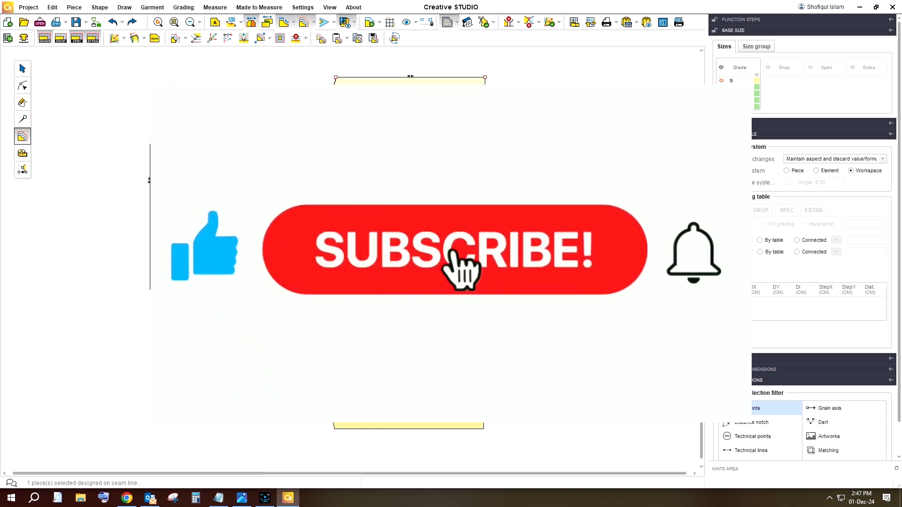
Grade the hem's centre point on the shallow-neckline bodice with a StepX of 1.5 cm for sizes M to XXL
left_click(484, 225)
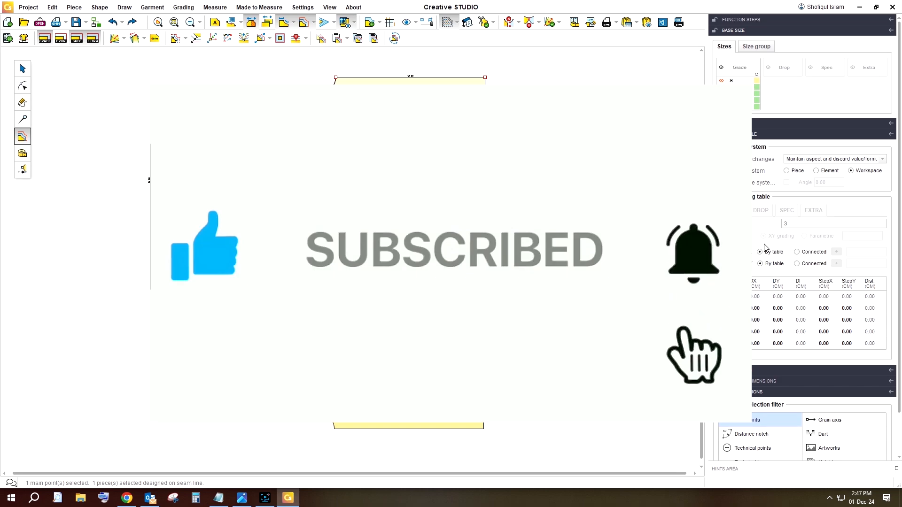
left_click(824, 309)
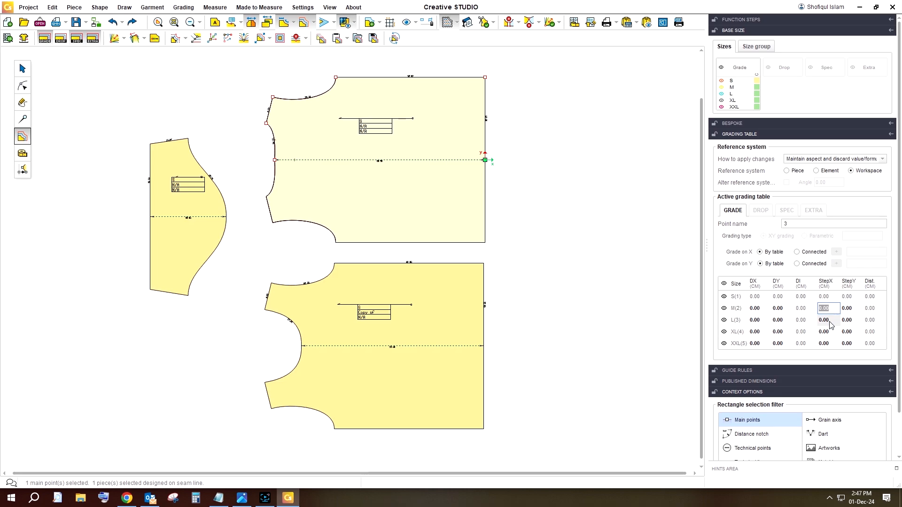
left_click(830, 298)
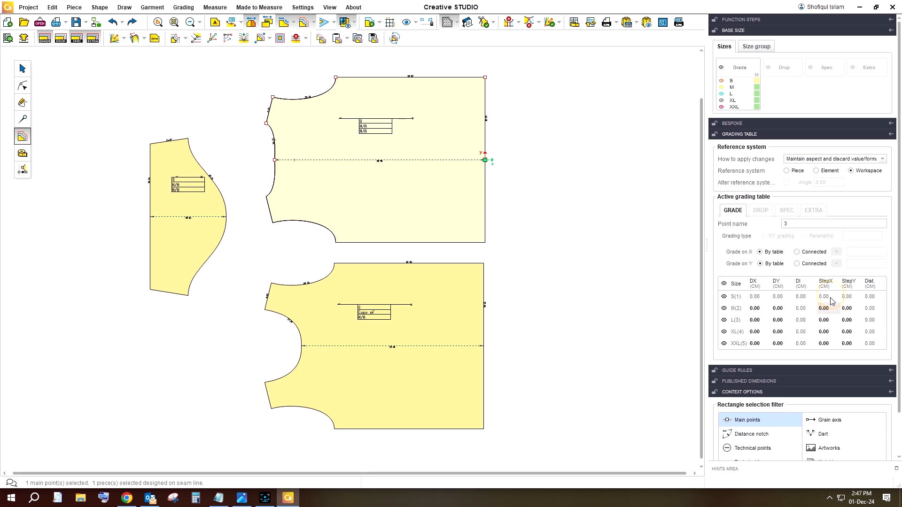
left_click(830, 286)
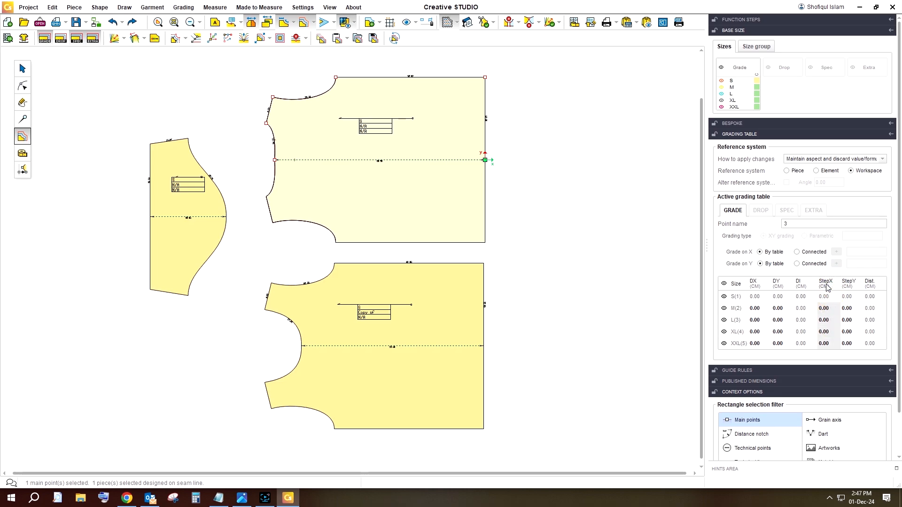
left_click(830, 320)
left_click(831, 309)
left_click(832, 309)
type("1.5")
key("Return")
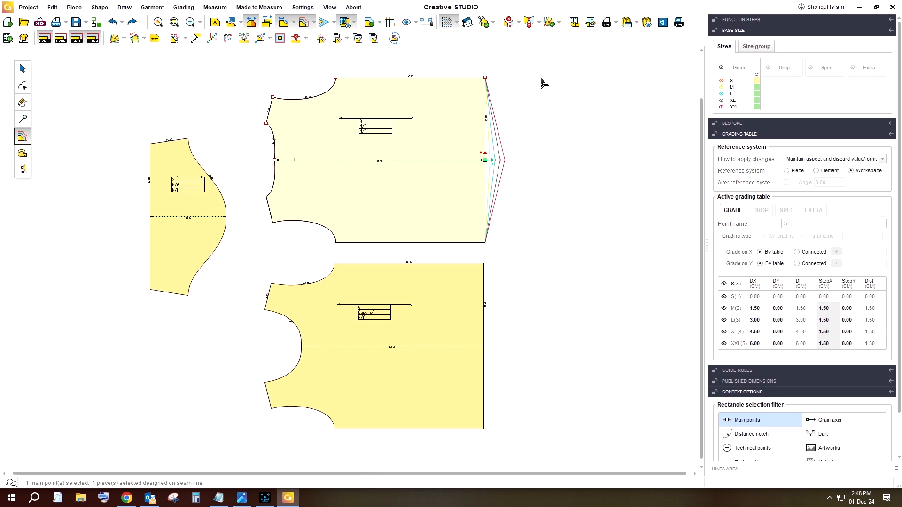
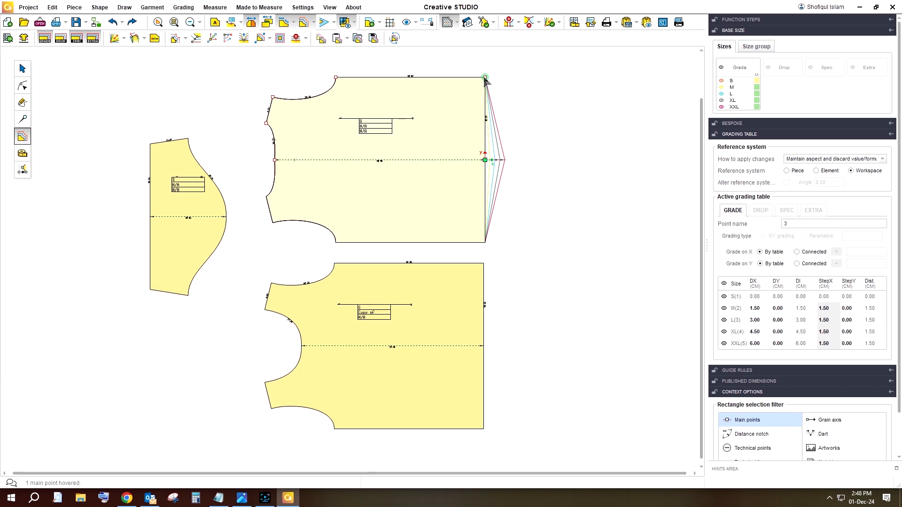
Grade the same bodice's hem corner at the side seam with a StepX of 1.5 cm for M to XXL
left_click(484, 77)
left_click(828, 320)
left_click(826, 343)
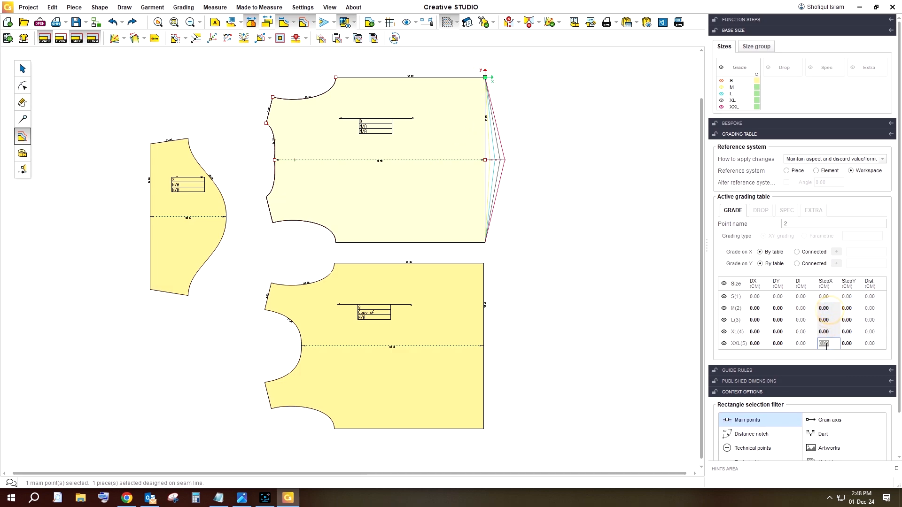
type("1.5")
key("Return")
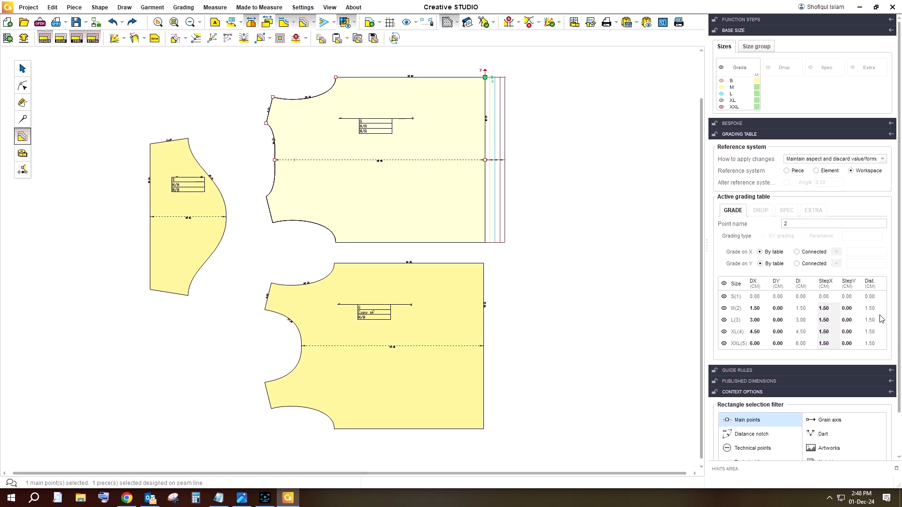
Set StepY to 1 cm for each size from M to XXL at the bodice's hem corner
left_click(852, 308)
type("1")
key("Return")
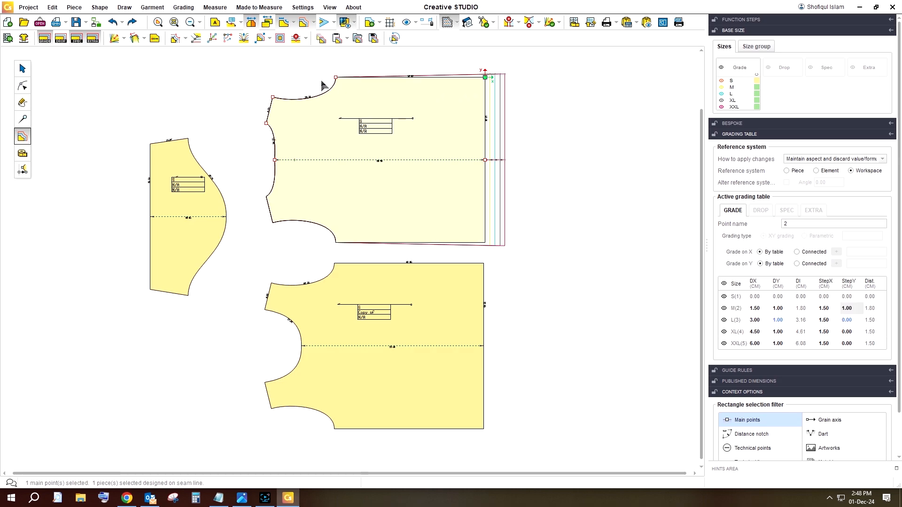
left_click(846, 320)
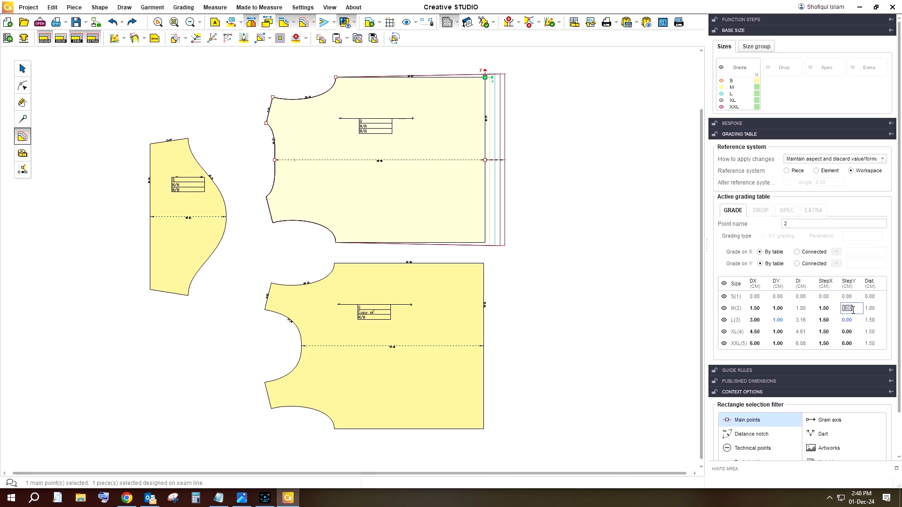
left_click(850, 308)
left_click(847, 320)
key("Return")
key("Return")
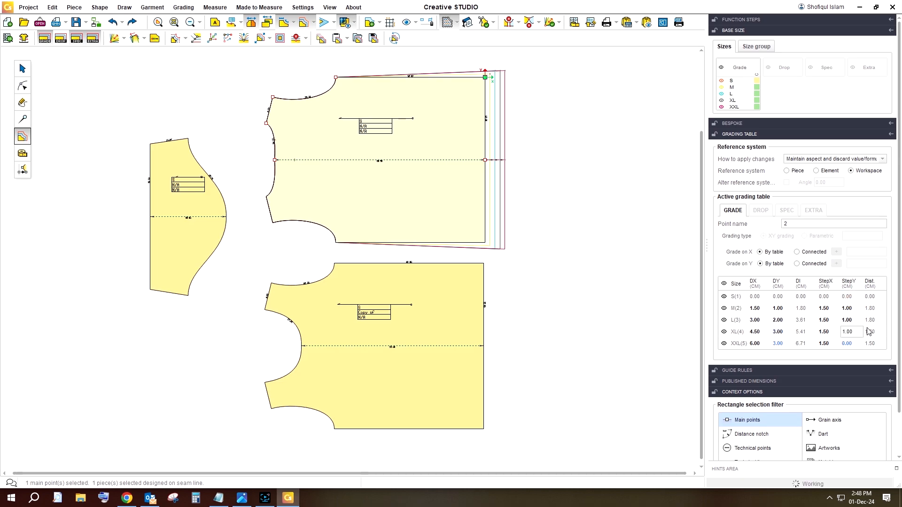
type("1")
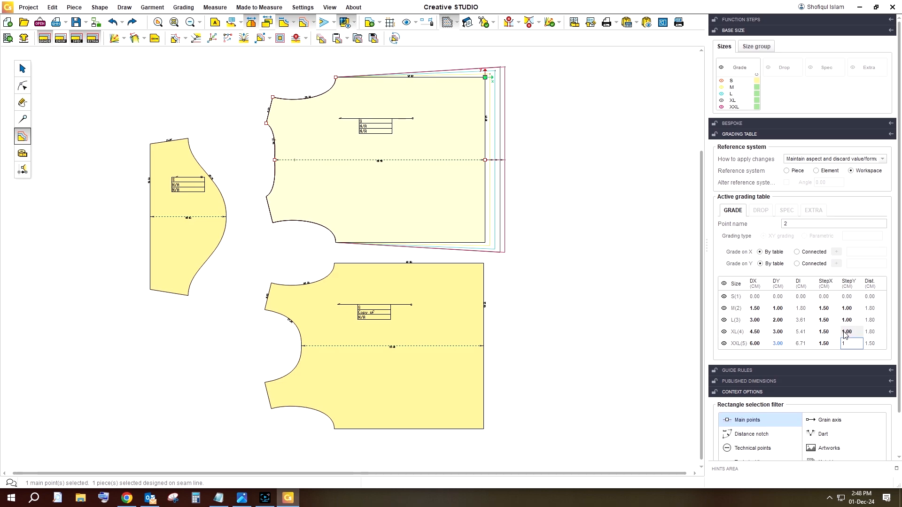
key("Return")
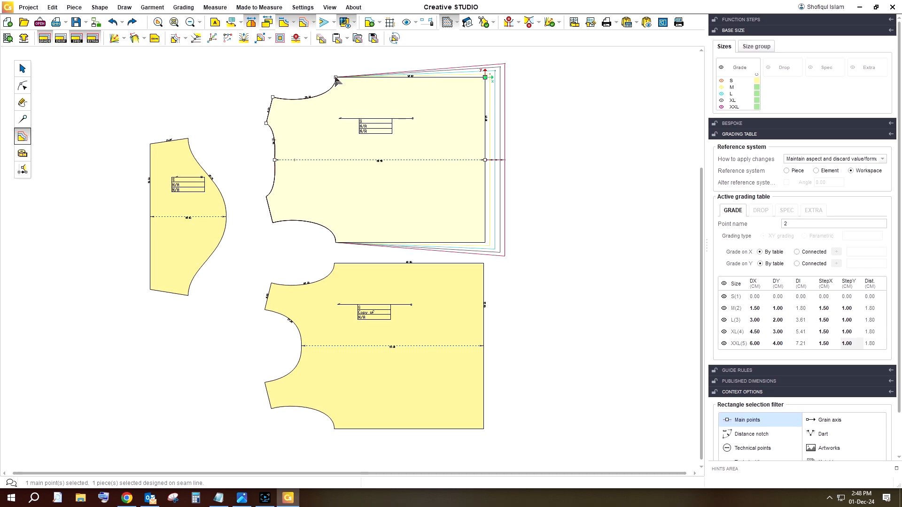
Grade the shallow-neckline bodice's underarm point with a StepY of 1 cm for sizes M to XXL
left_click(336, 78)
left_click(851, 307)
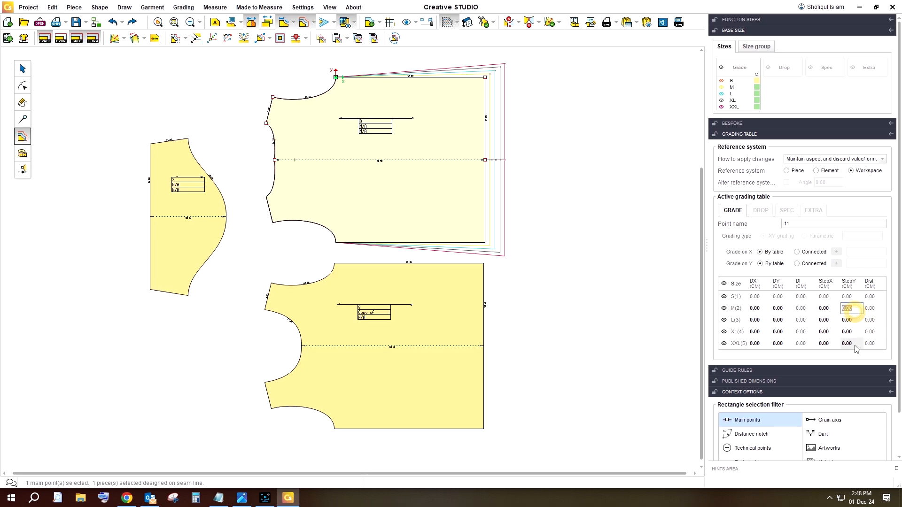
left_click(854, 284)
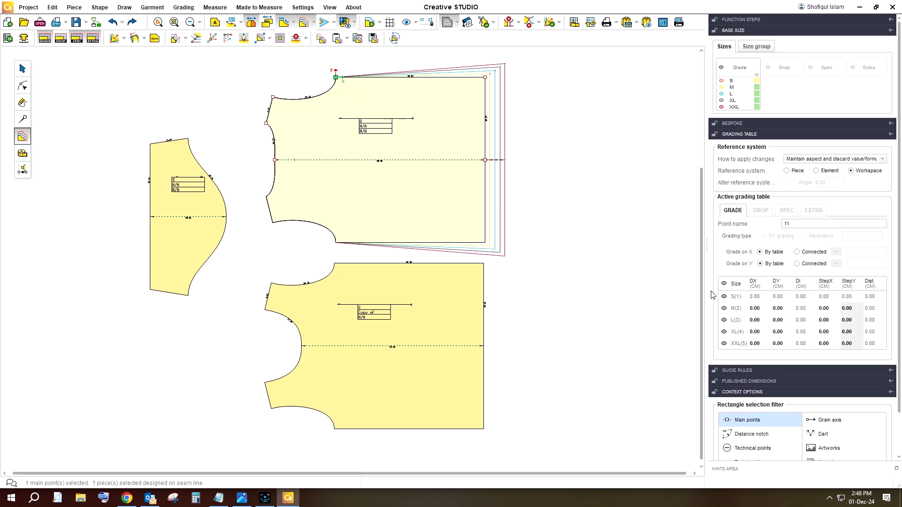
type("1.")
key("Return")
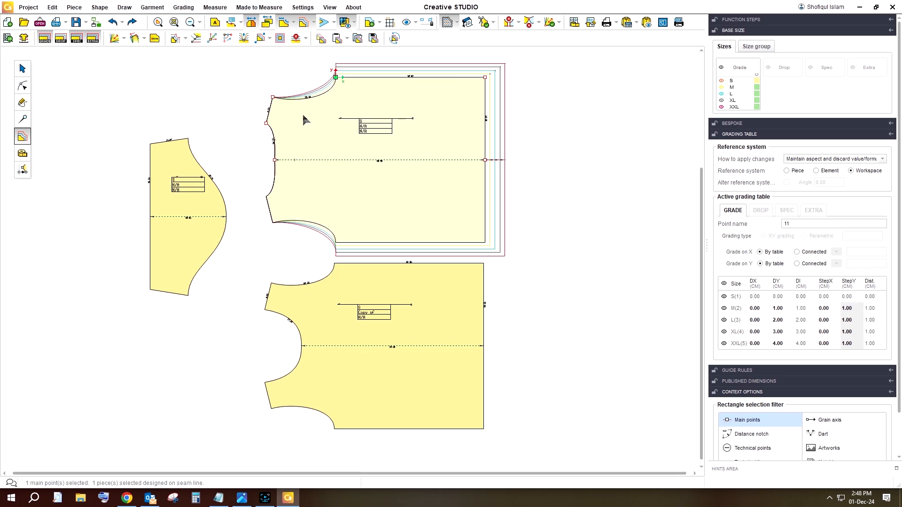
Grade the shoulder tip at the top of the armhole with a StepY of 0.75 cm for sizes M to XXL
left_click(273, 97)
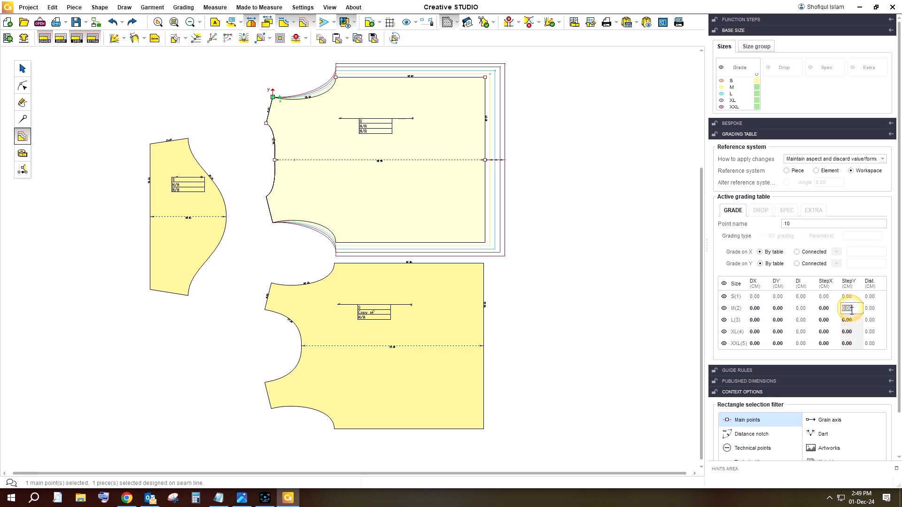
left_click(852, 285)
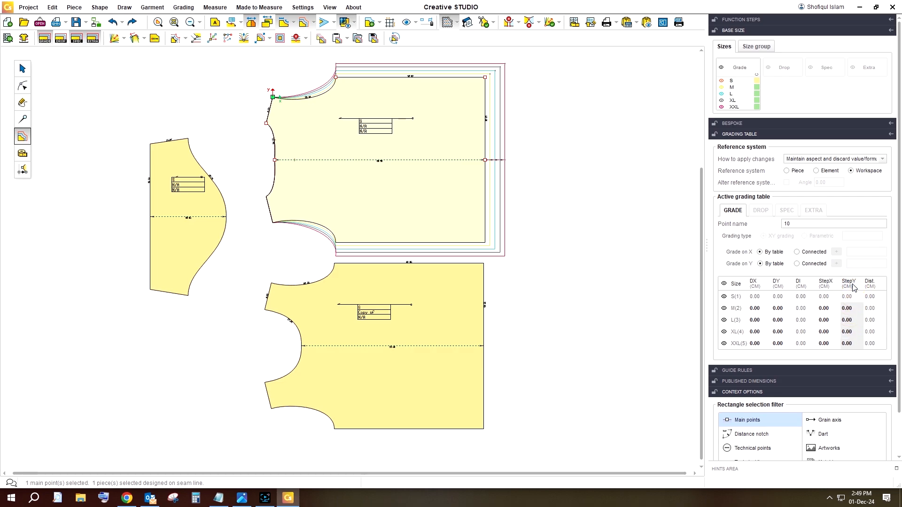
type("0.75")
key("Return")
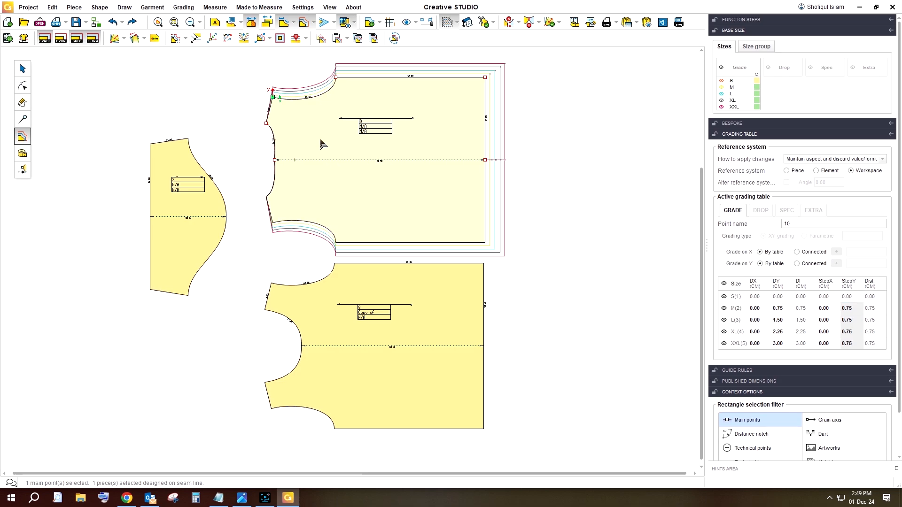
Add a StepX of 0.5 cm for sizes M to XXL to the underarm point's grading
left_click(336, 78)
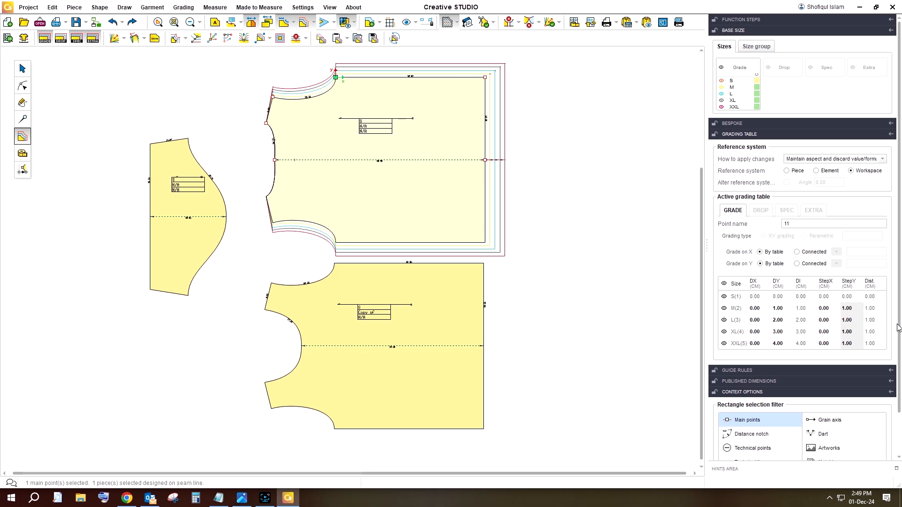
double_click(832, 309)
type(".5")
key("Return")
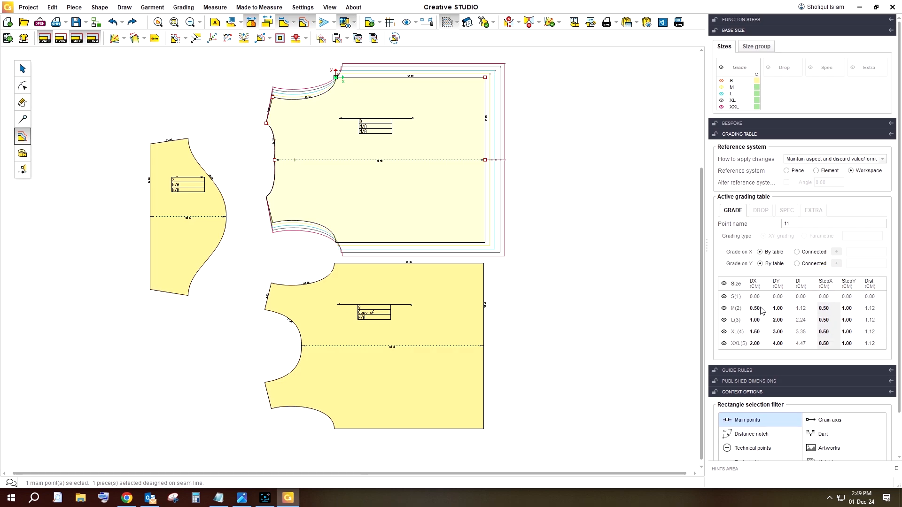
Grade the shallow-neckline bodice's shoulder-neck point with a StepY of 0.5 cm for sizes M to XXL
left_click(266, 124)
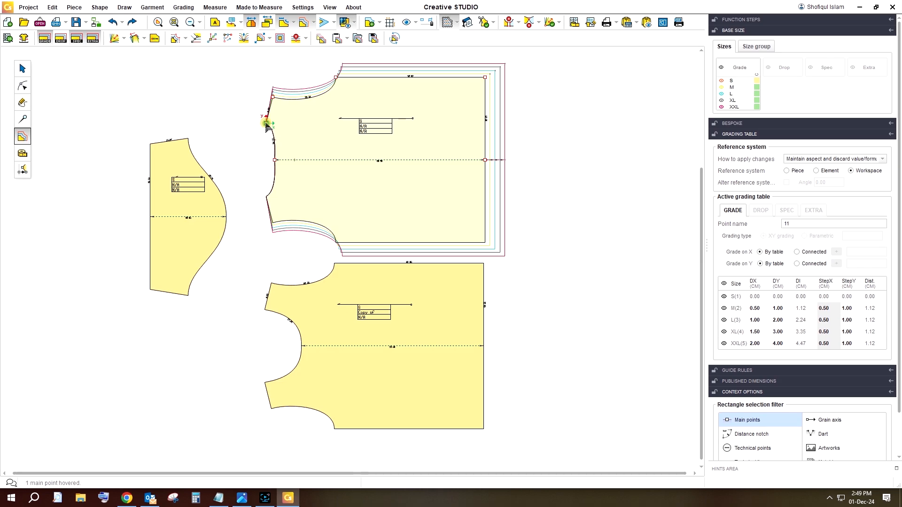
left_click(847, 308)
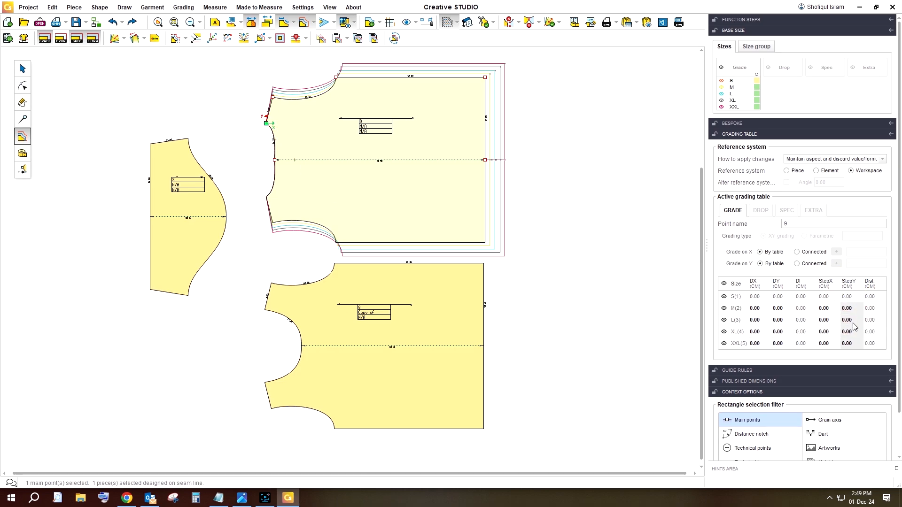
type("0.")
key("Return")
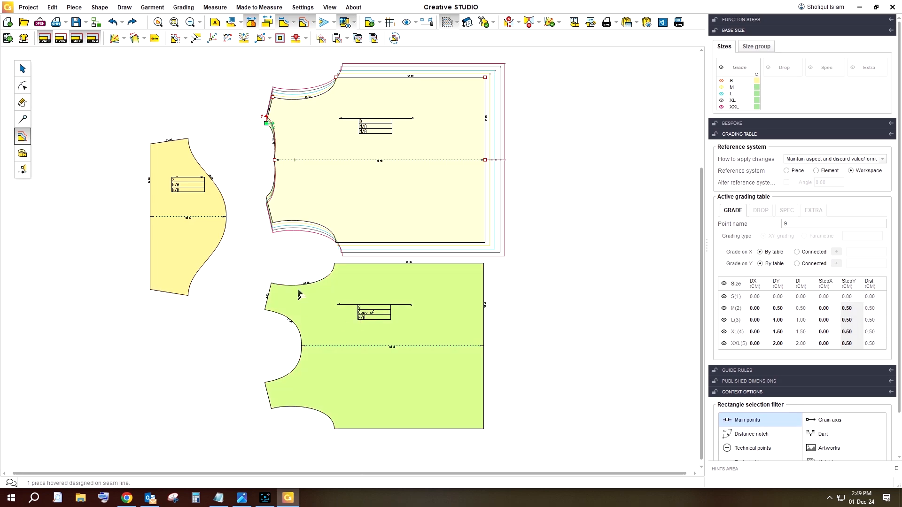
left_click(440, 300)
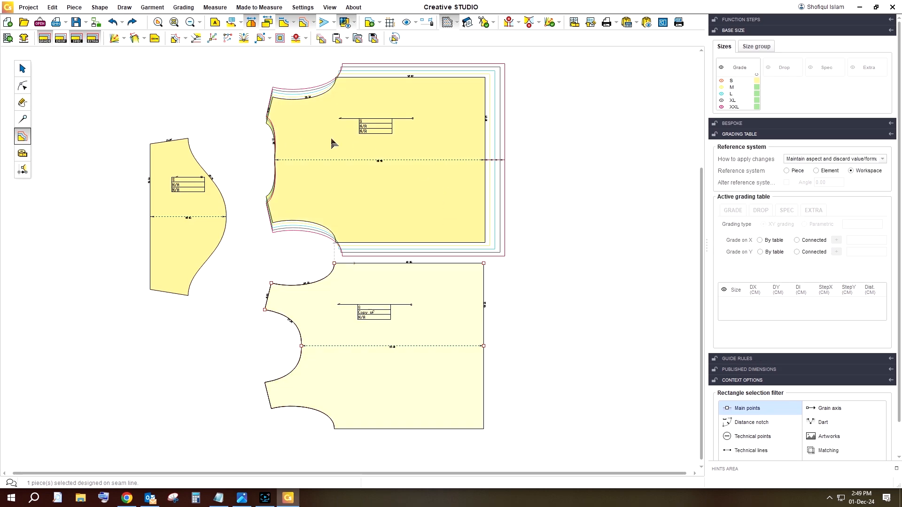
left_click(485, 160)
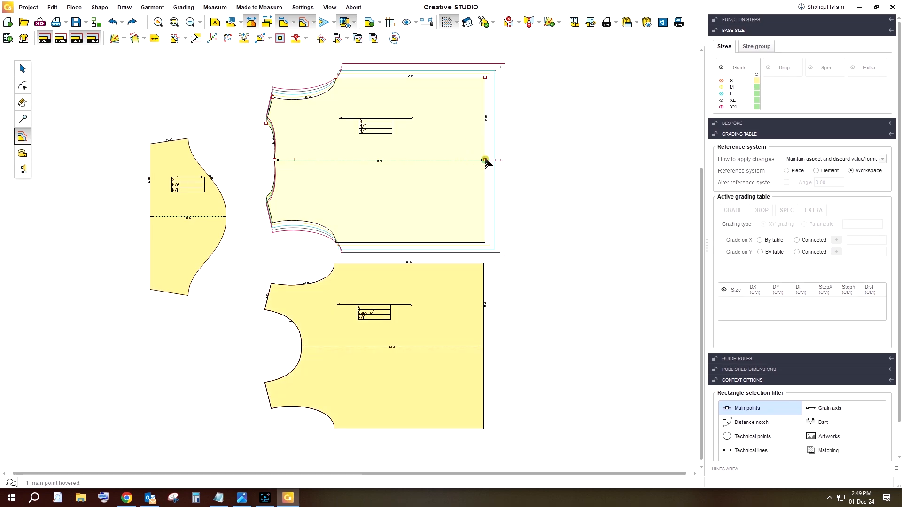
left_click(485, 160)
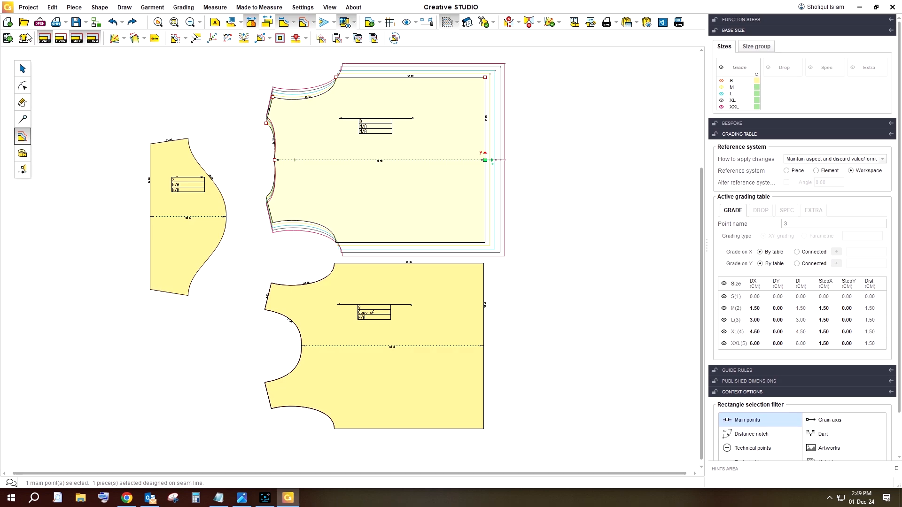
left_click(22, 68)
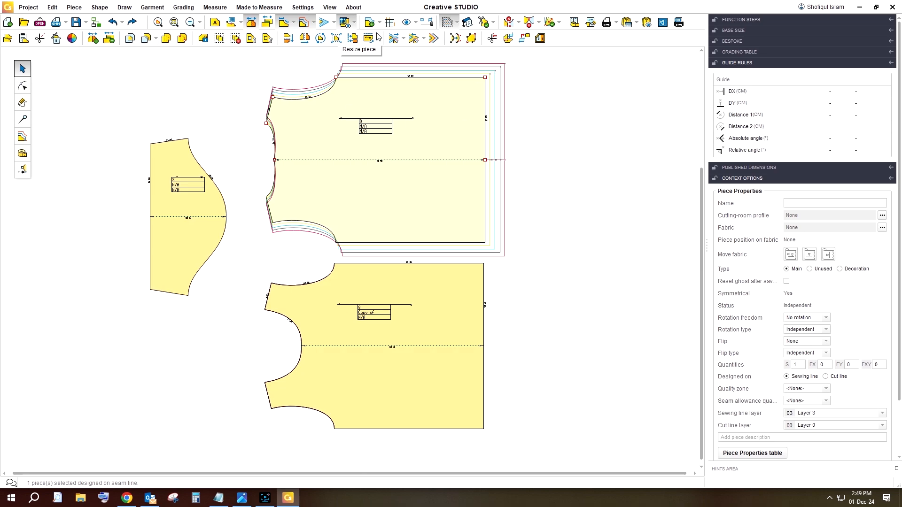
left_click(618, 139)
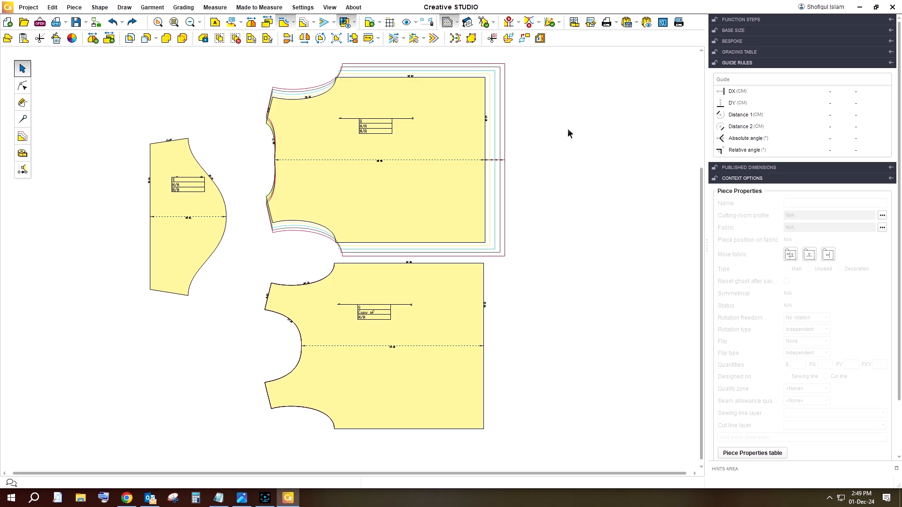
left_click(21, 135)
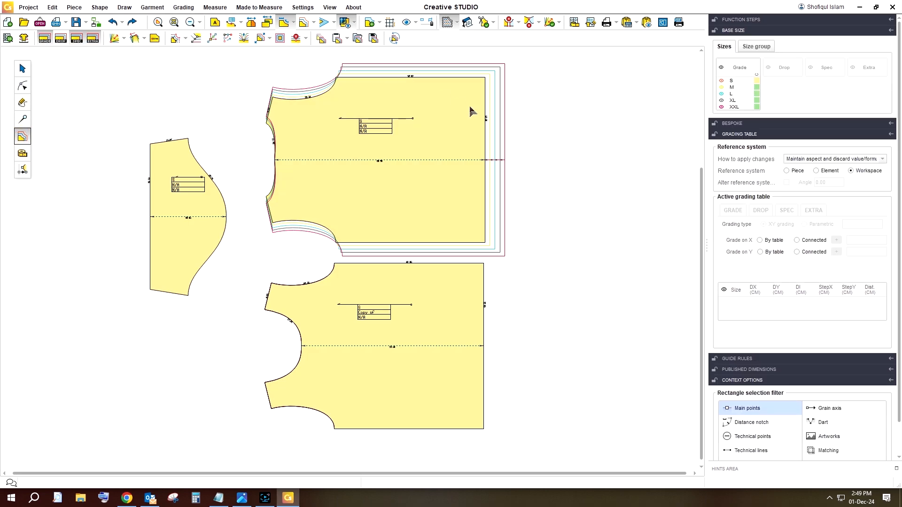
Copy the grading of the shallow-neckline bodice's hem centre point to the hem centre point of the deep-neckline bodice
left_click(486, 162)
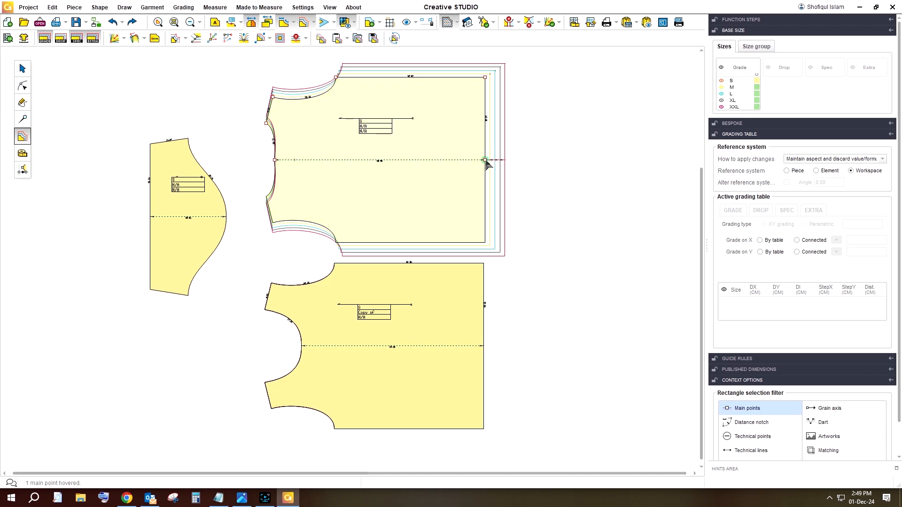
left_click(485, 161)
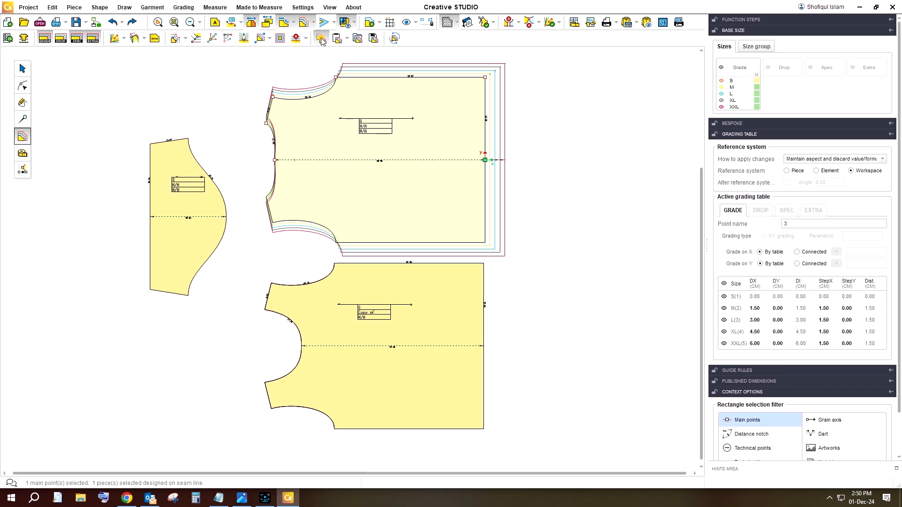
left_click(483, 346)
left_click(483, 346)
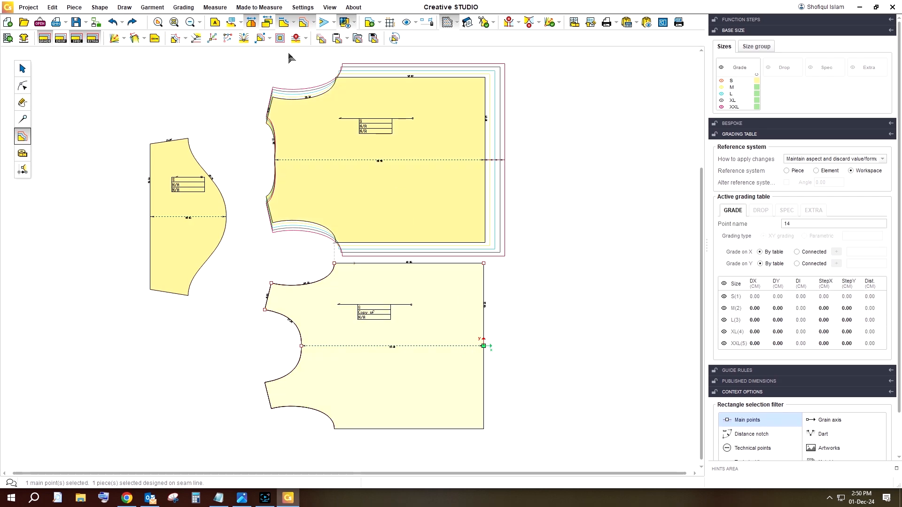
left_click(337, 40)
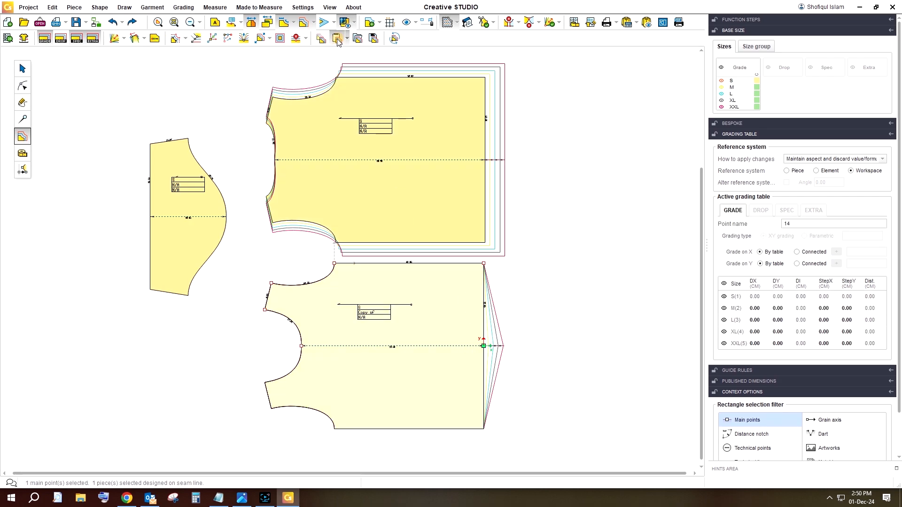
Copy the shallow-neckline bodice's hem corner grading to the matching hem corner of the deep-neckline bodice
left_click(465, 155)
left_click(485, 78)
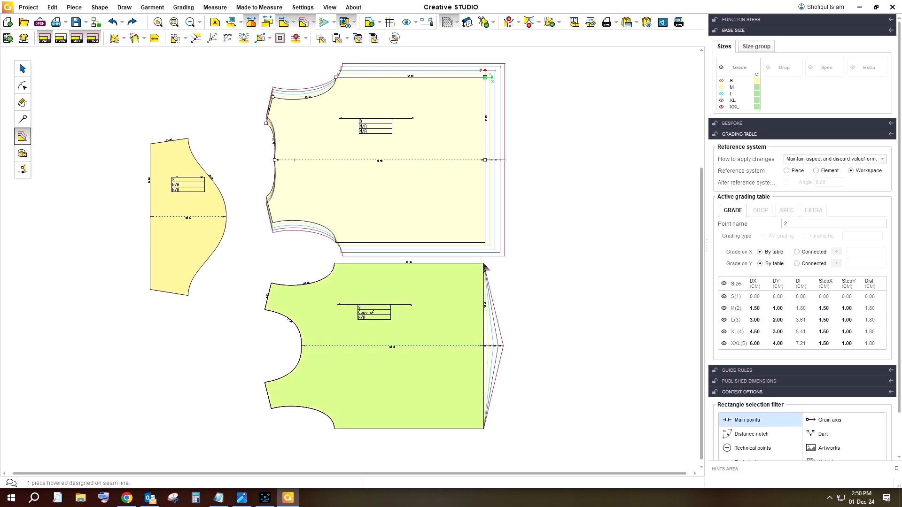
left_click(485, 265)
left_click(484, 264)
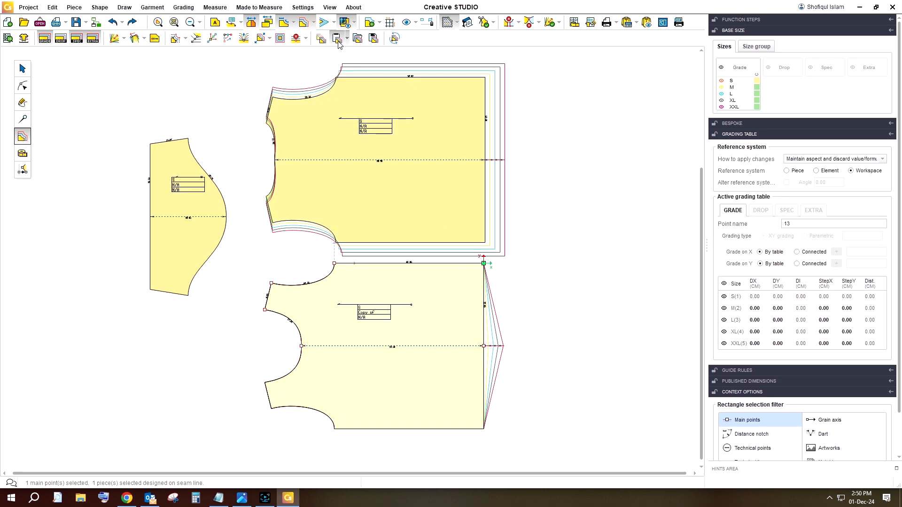
Copy the underarm point's grading from the shallow-neckline bodice to the deep-neckline bodice's underarm point
left_click(385, 98)
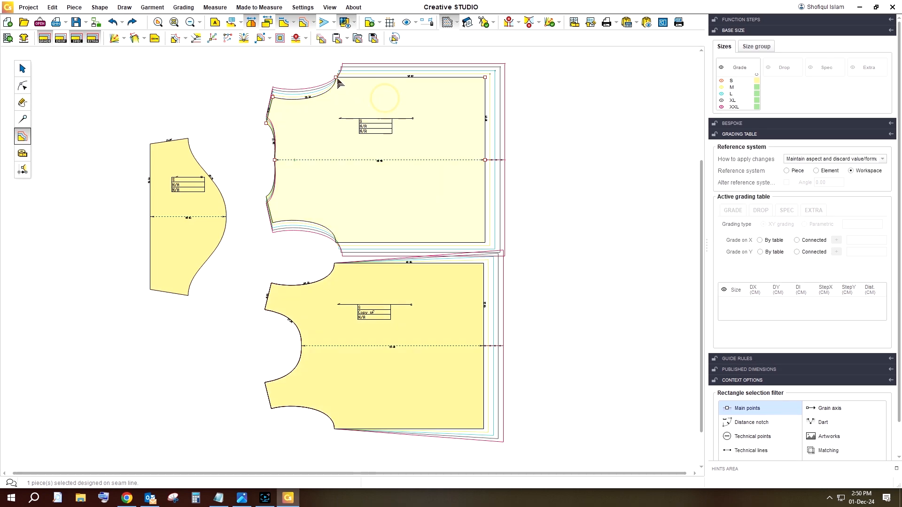
left_click(336, 77)
left_click(320, 38)
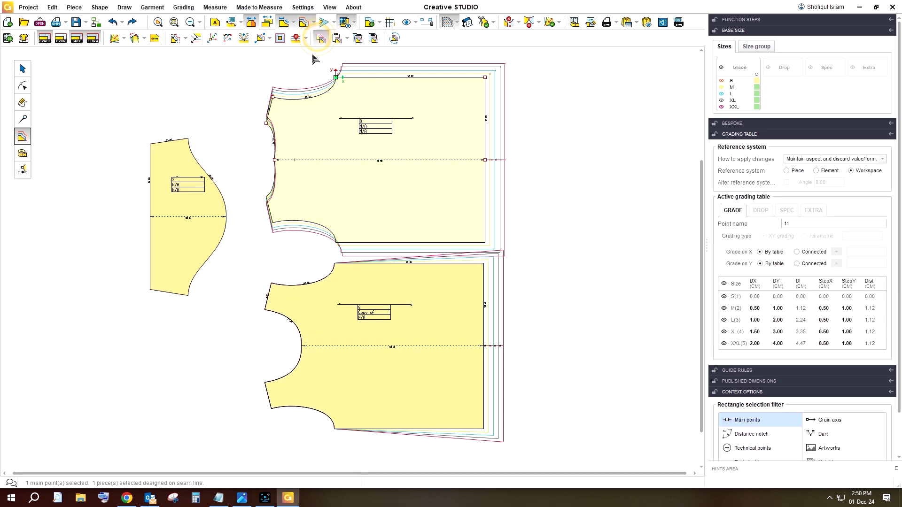
left_click(320, 38)
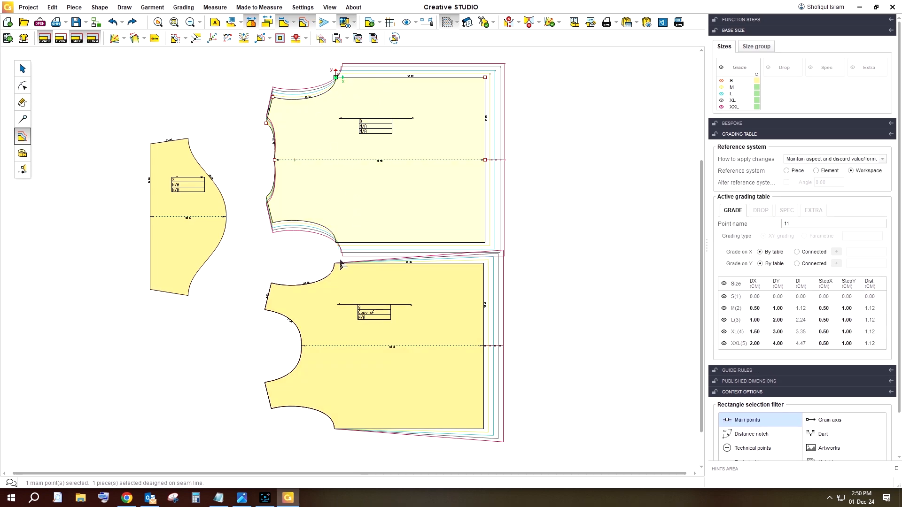
left_click(334, 263)
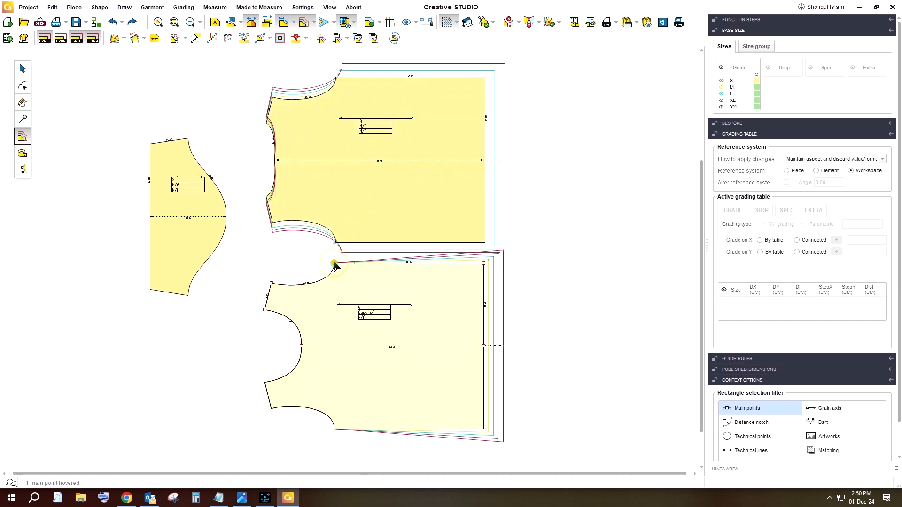
left_click(341, 41)
Copy the shoulder tip's grading from the shallow-neckline bodice to the deep-neckline bodice's shoulder tip
left_click(441, 142)
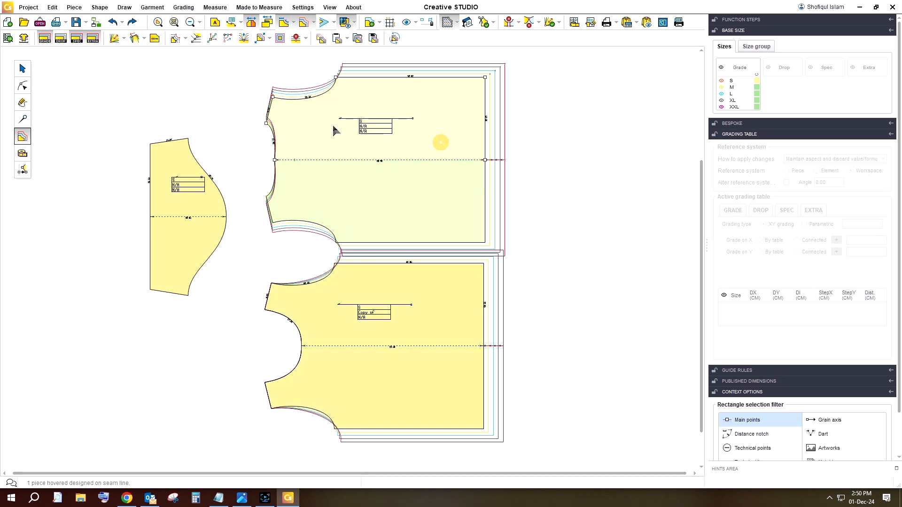
left_click(272, 97)
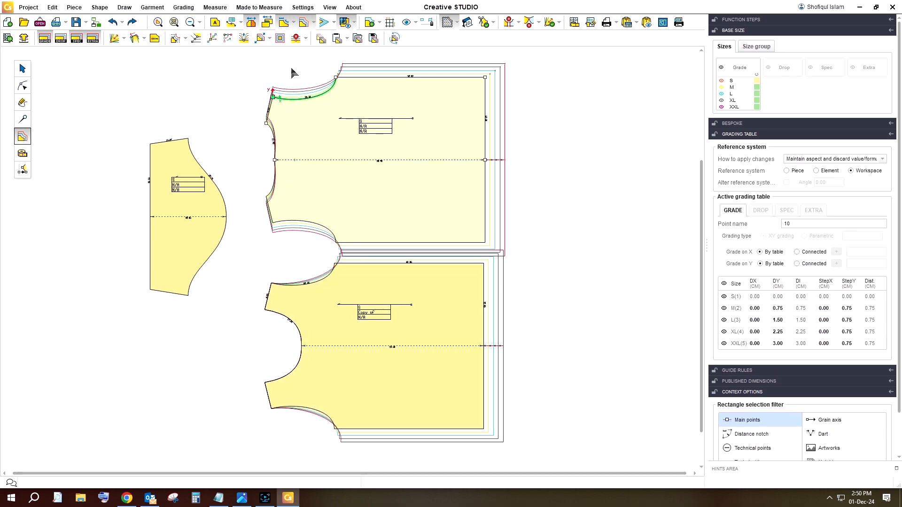
left_click(320, 40)
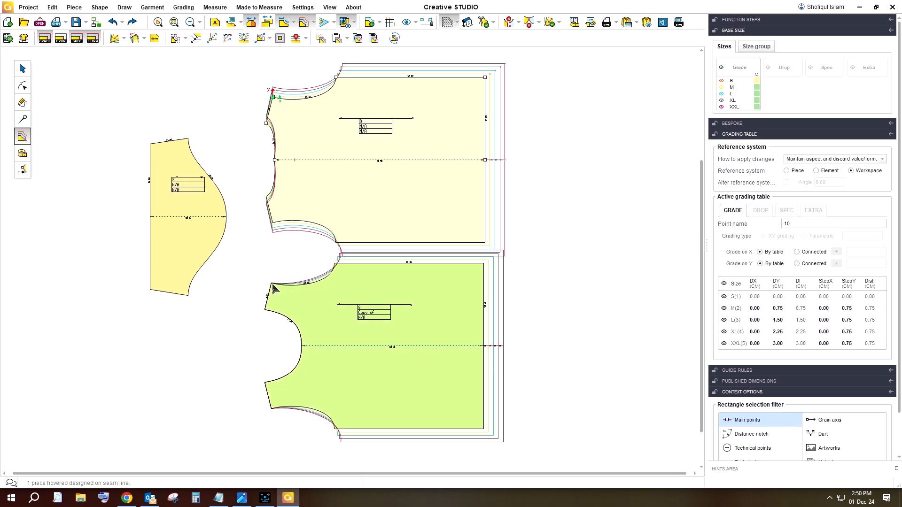
left_click(275, 289)
left_click(272, 283)
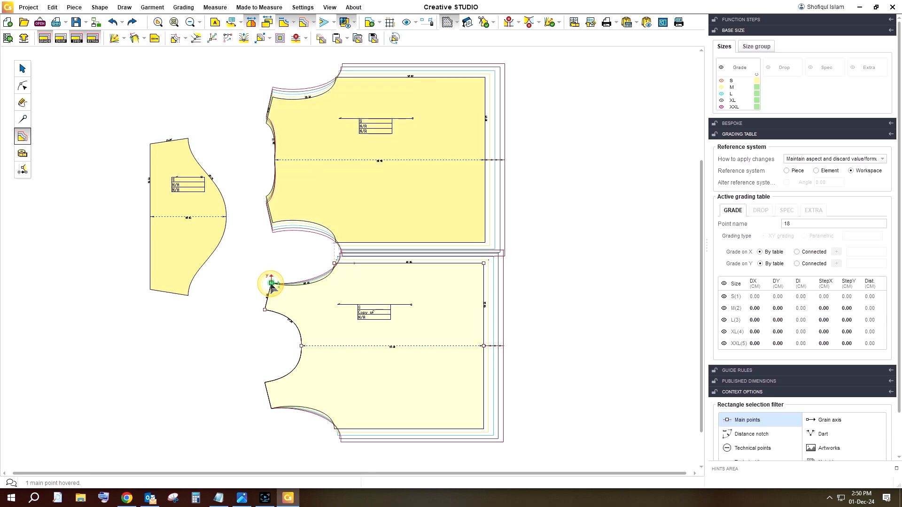
left_click(337, 39)
Copy the shoulder-neck point's grading from the shallow-neckline bodice to the same point on the deep-neckline bodice
left_click(428, 117)
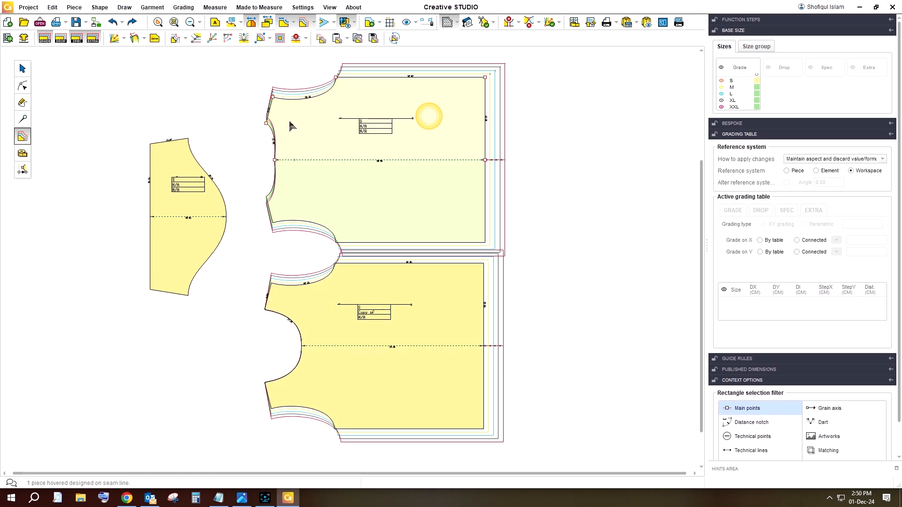
left_click(267, 123)
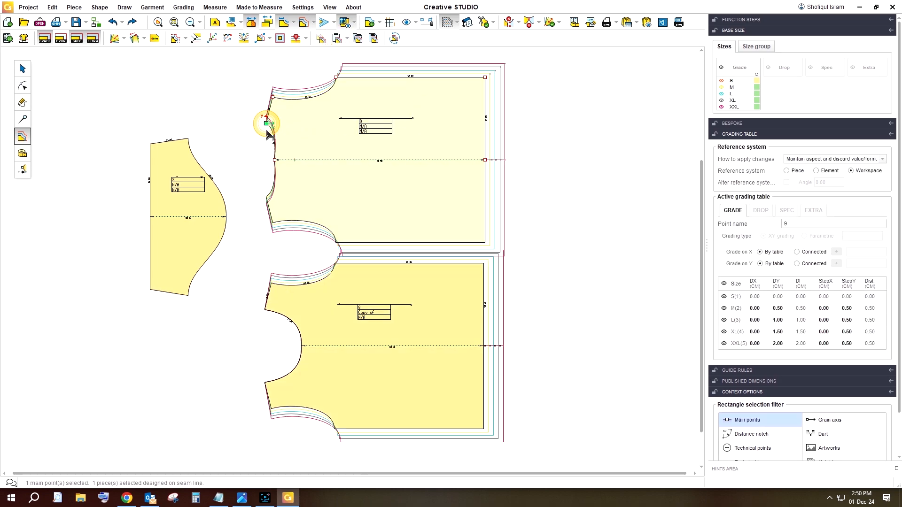
left_click(321, 39)
left_click(266, 311)
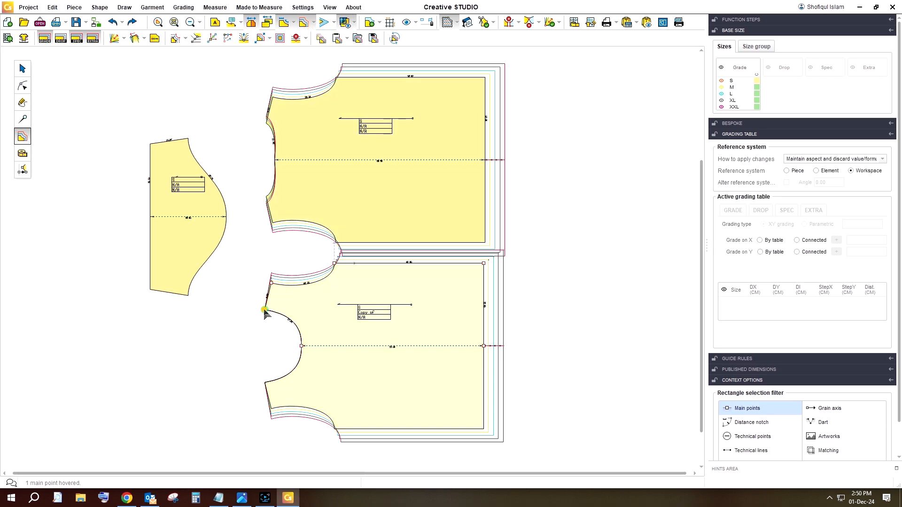
left_click(265, 309)
left_click(337, 40)
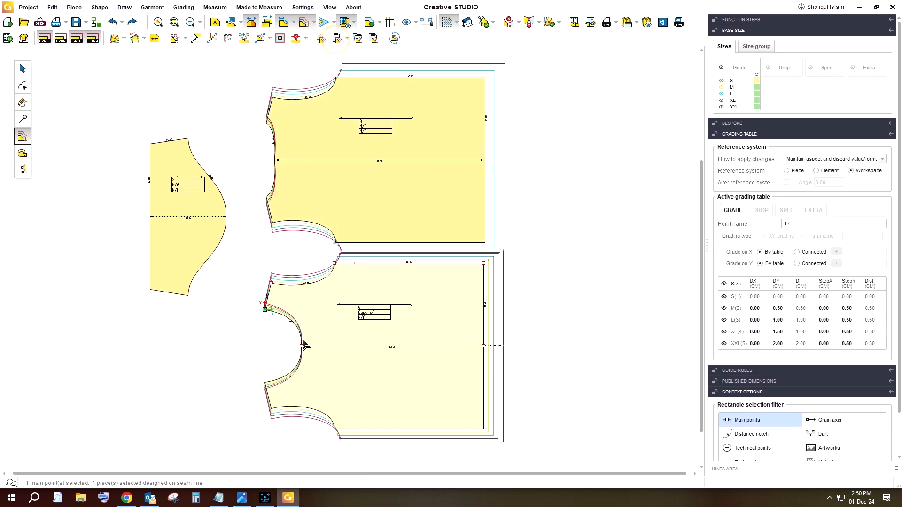
Grade the deep-neckline bodice's centre neck point with a StepX of 0.5 cm for sizes M to XXL
left_click(435, 330)
left_click(301, 345)
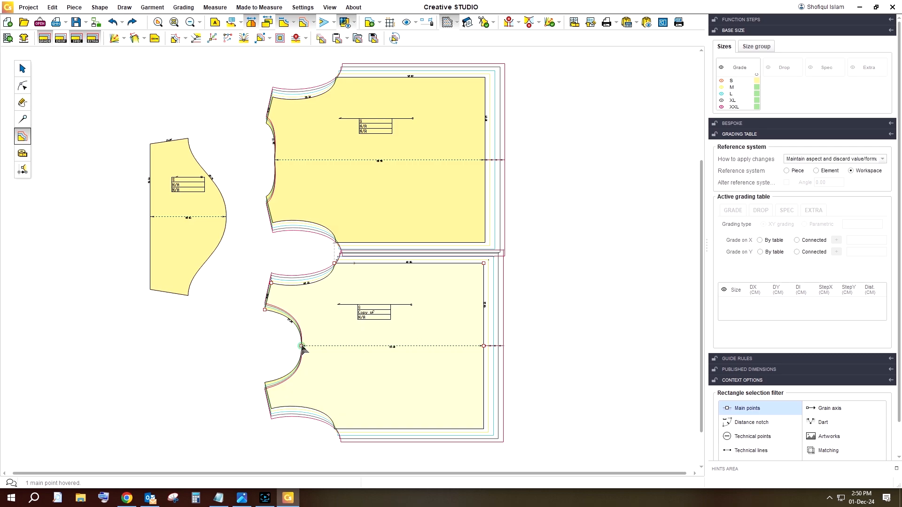
left_click(825, 283)
type("0.")
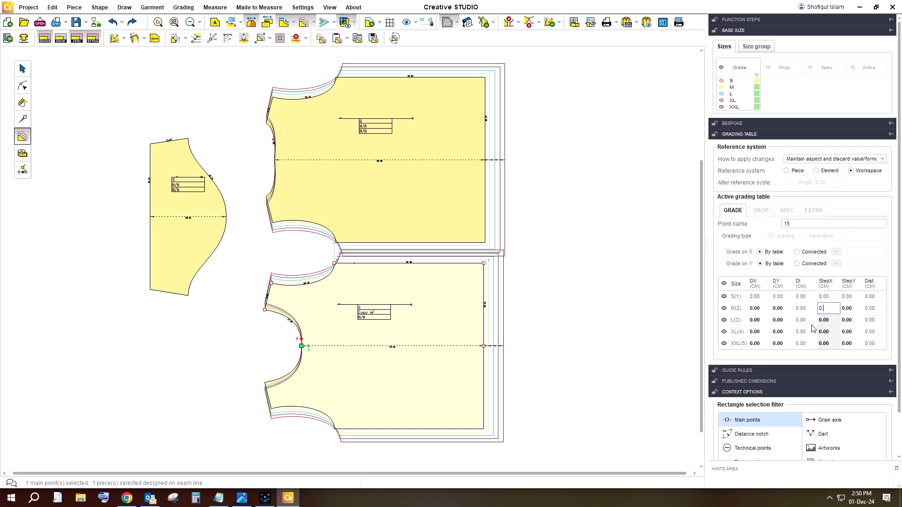
type("5")
key("Return")
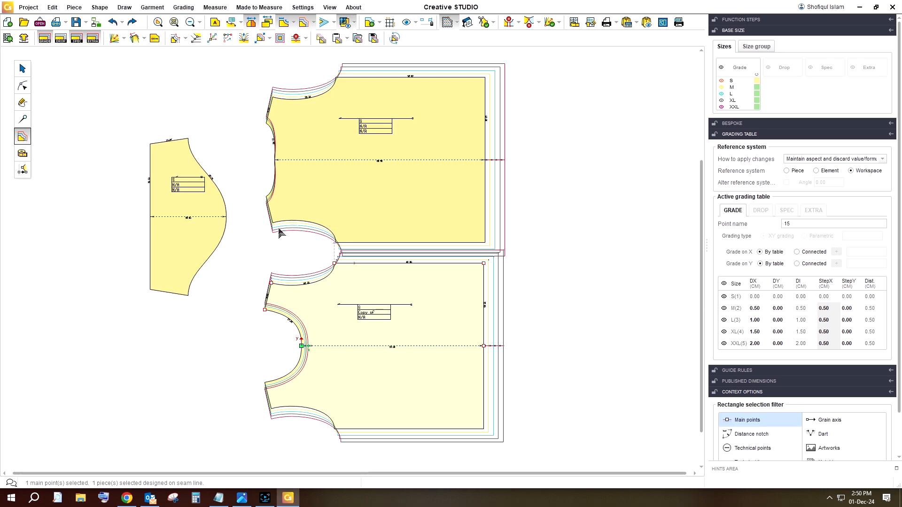
Grade the sleeve hem's centre point with a StepX of -1 cm for sizes M to XXL
left_click(223, 239)
left_click(178, 205)
left_click(150, 217)
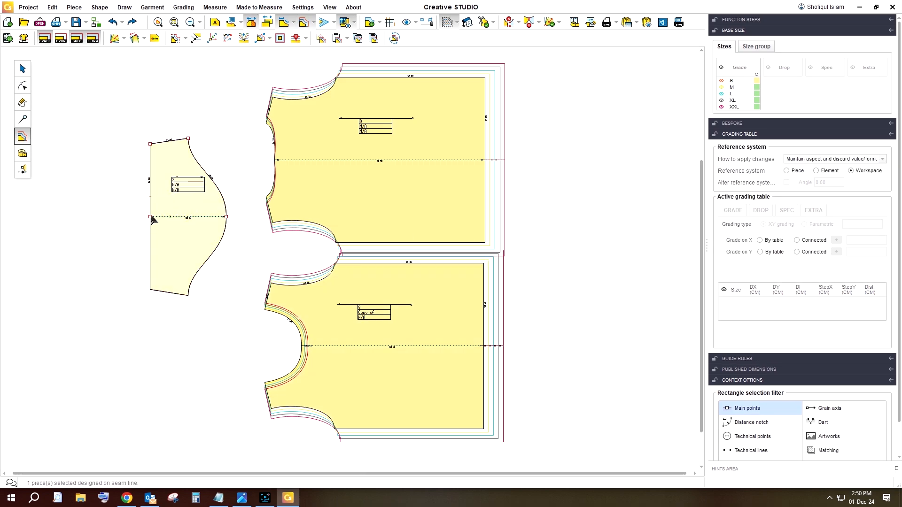
left_click(151, 217)
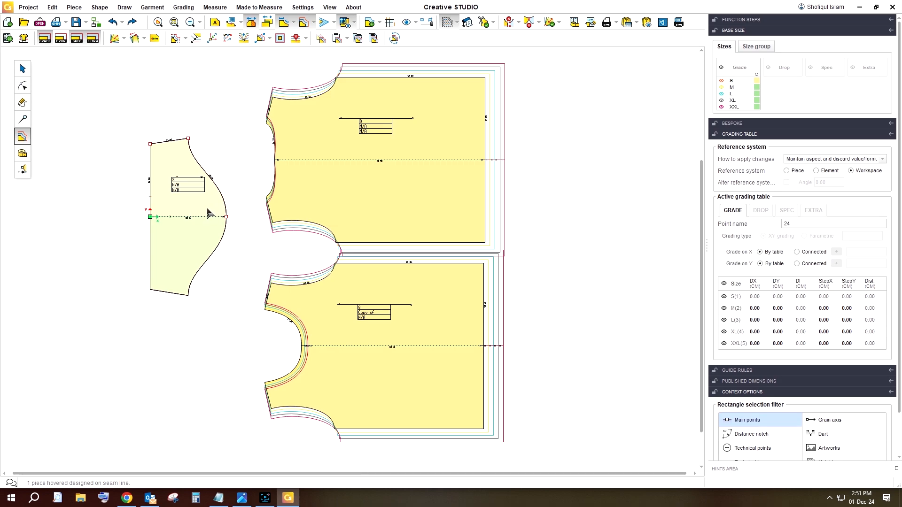
left_click(151, 217)
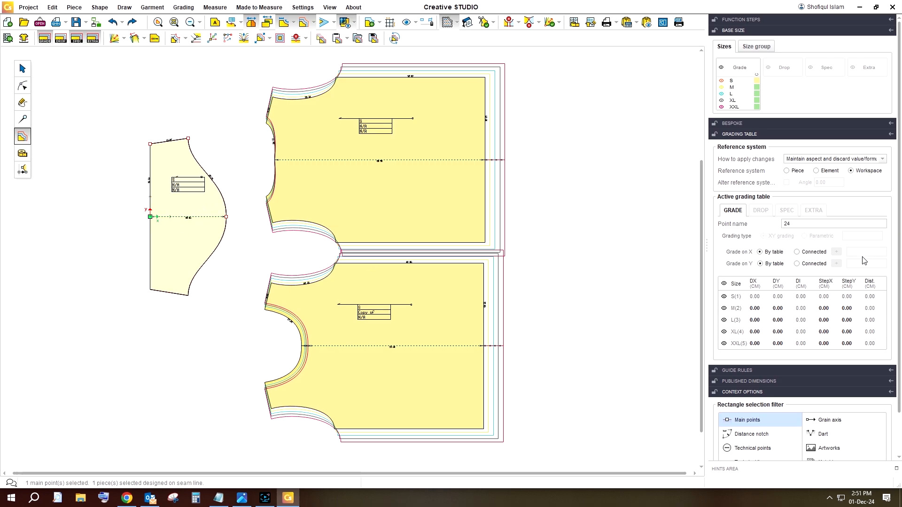
left_click(824, 321)
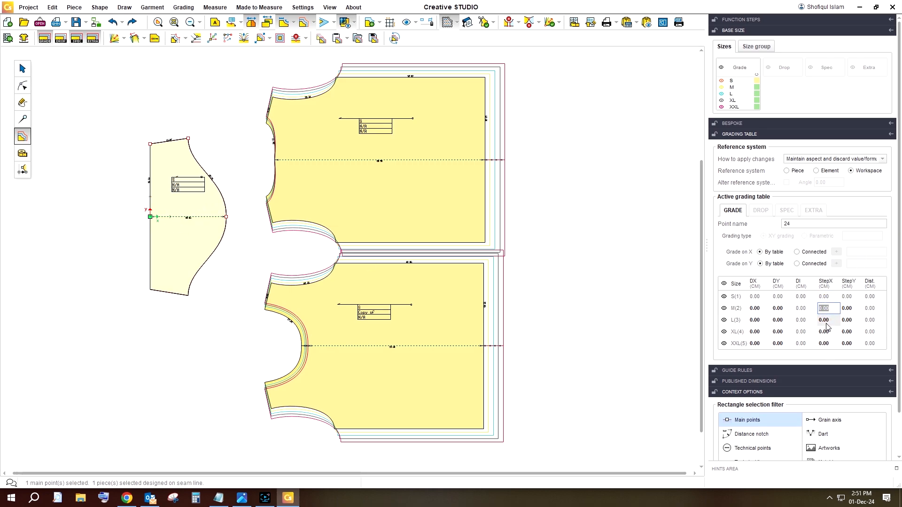
left_click(828, 307)
left_click(823, 281)
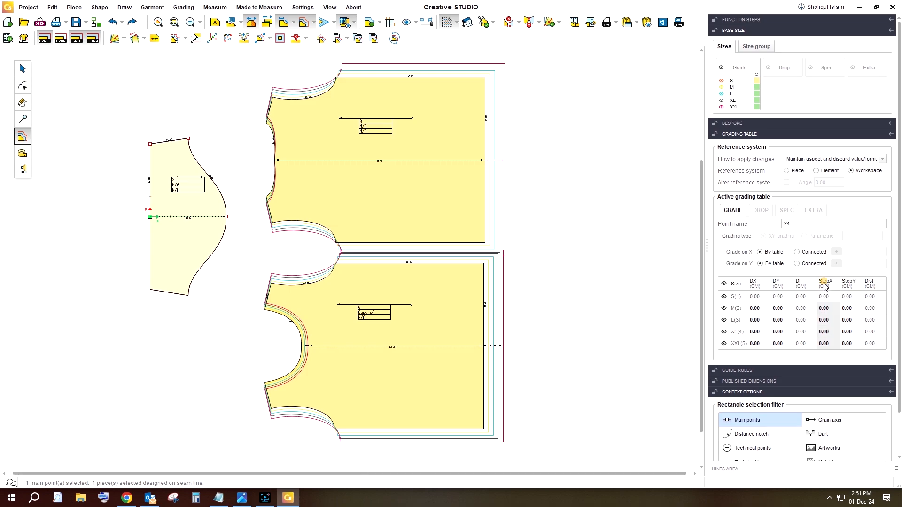
type("-1")
key("Return")
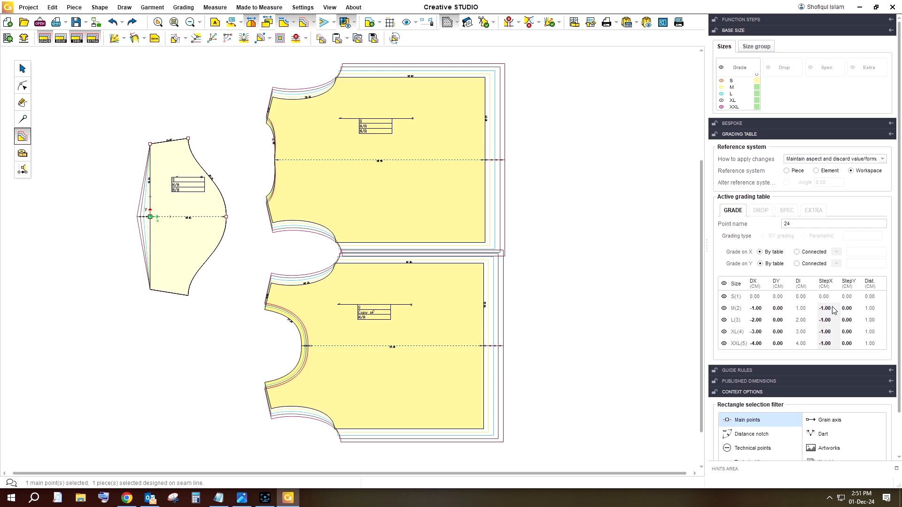
Grade the sleeve's upper hem corner with a StepX of -1 cm and a StepY of 0.5 cm for sizes M to XXL
left_click(150, 145)
left_click(825, 287)
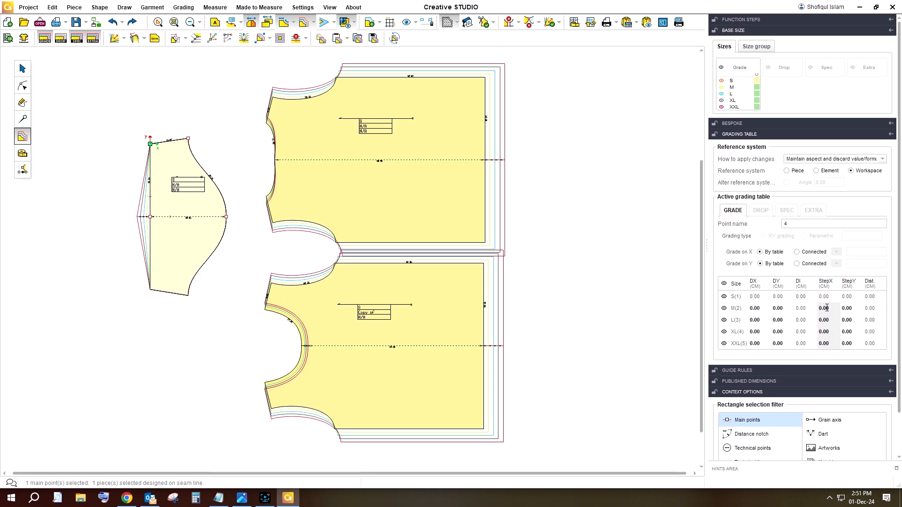
type("-1")
key("Return")
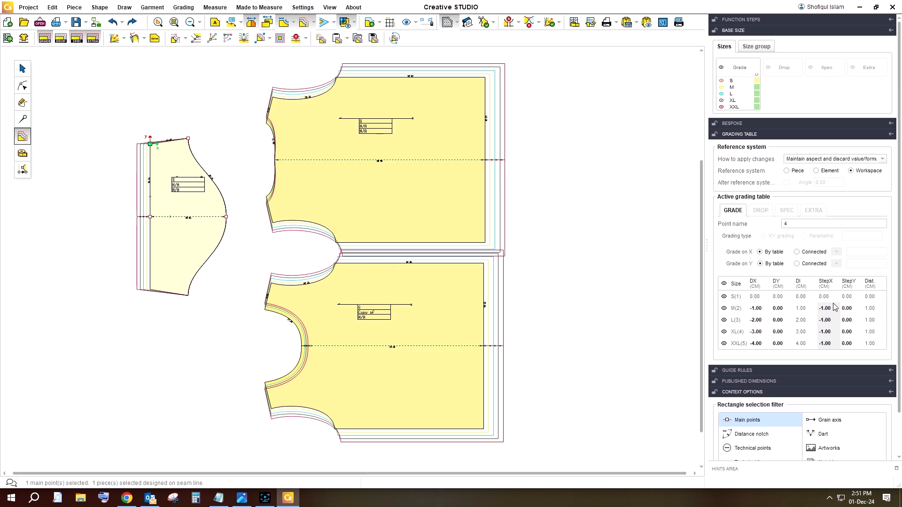
left_click(849, 283)
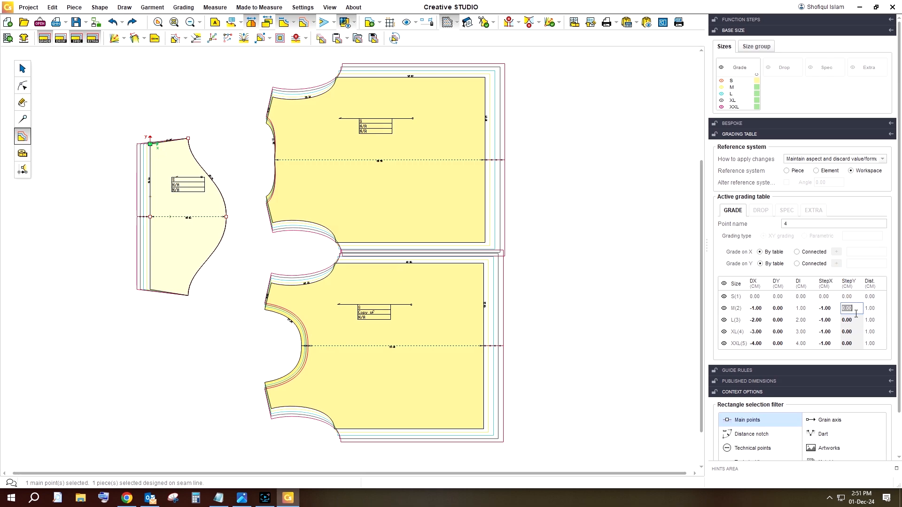
type("0.5")
key("Return")
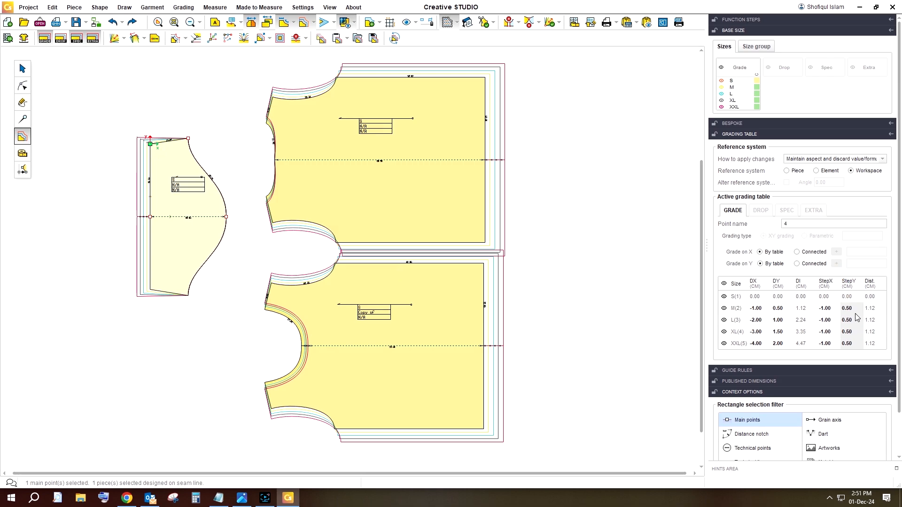
Grade the sleeve's upper underarm point with a StepY of 0.5 cm for sizes M to XXL
left_click(188, 138)
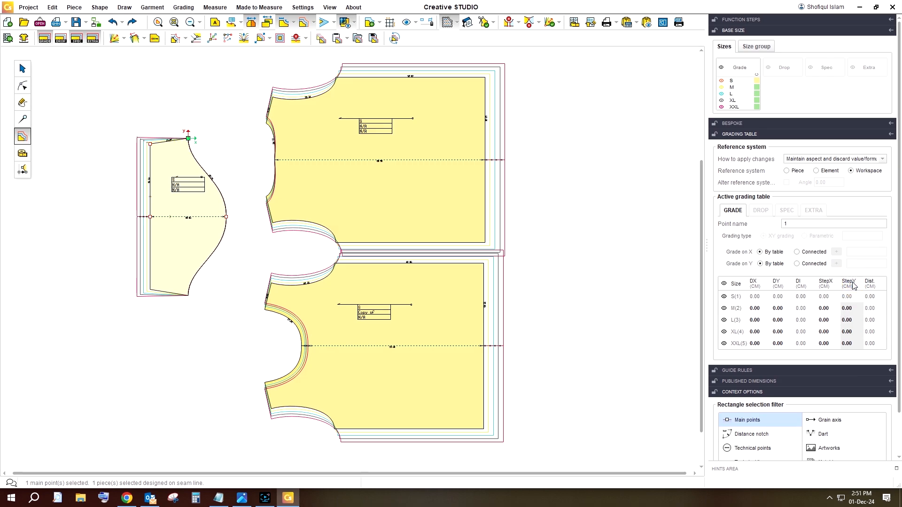
type("0.")
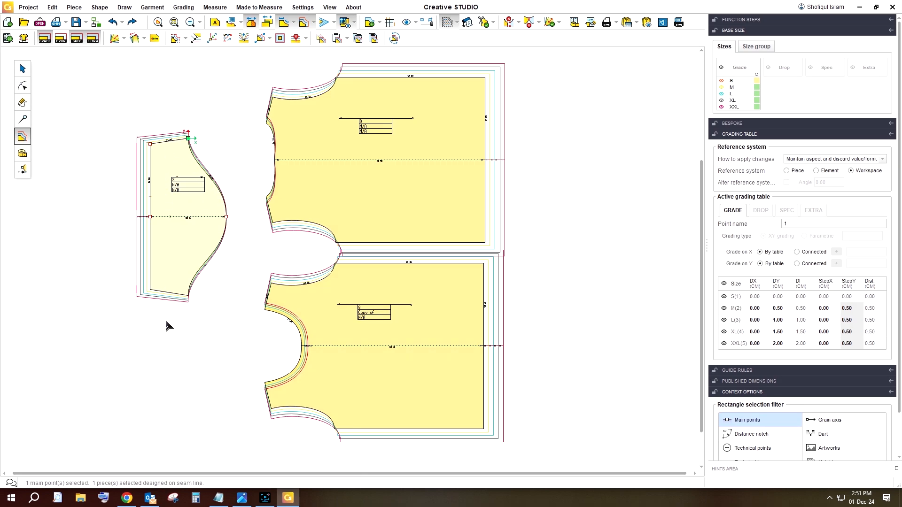
left_click(206, 215)
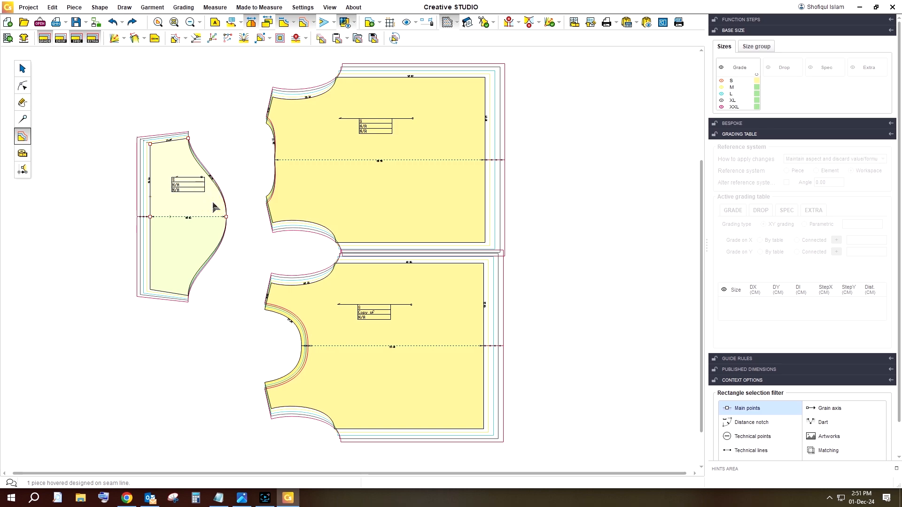
left_click(591, 186)
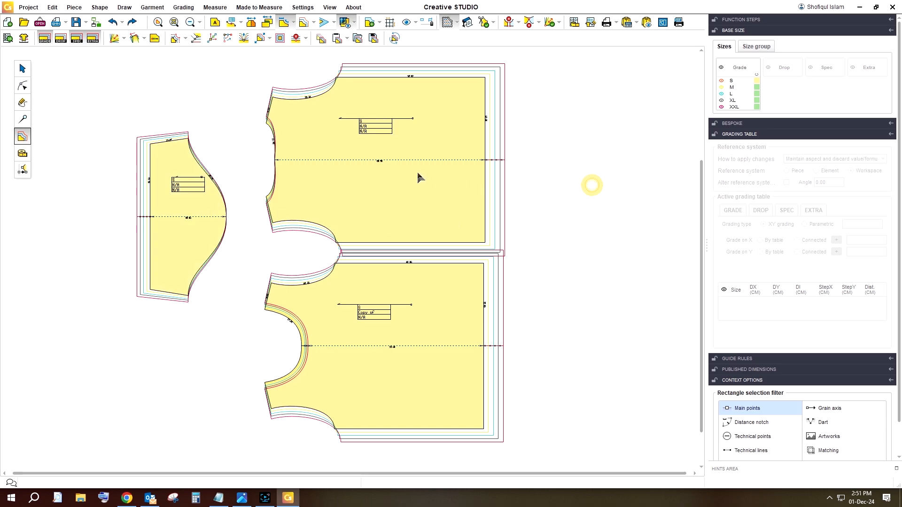
left_click(417, 174)
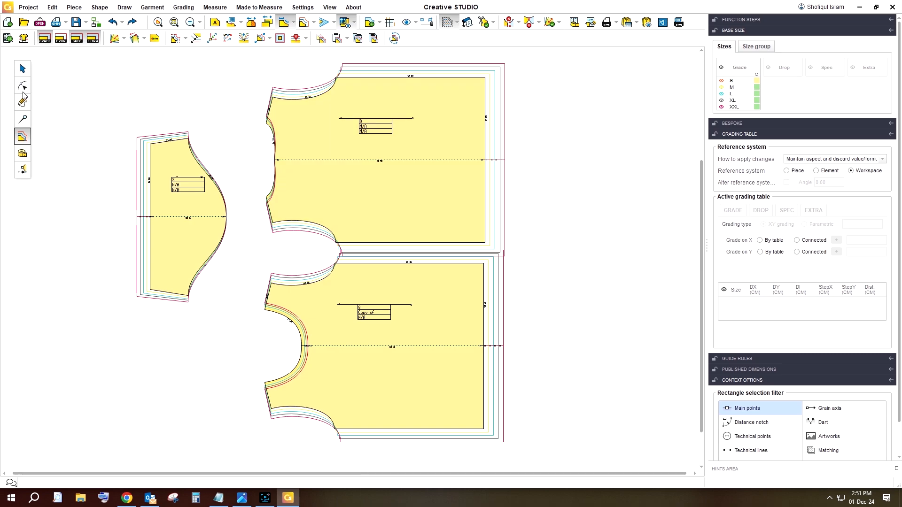
left_click(22, 137)
left_click(423, 187)
left_click(183, 183)
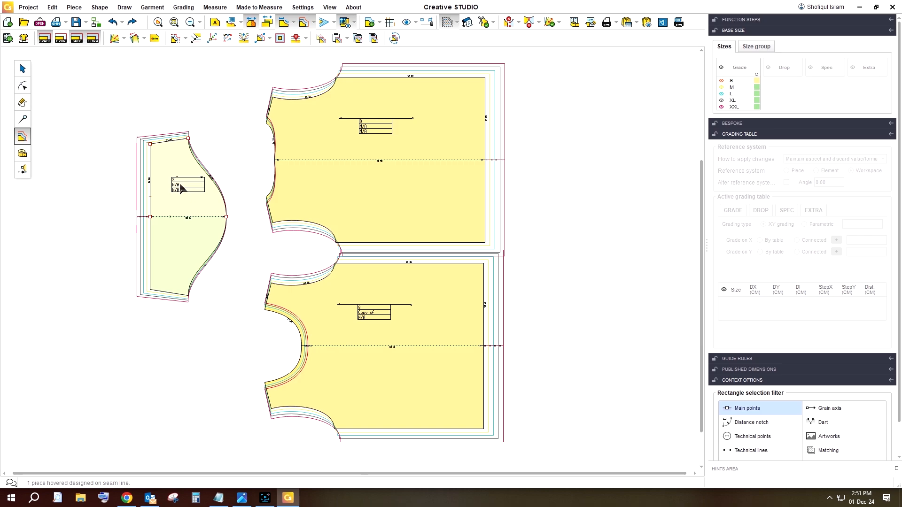
Reposition the sleeve's cartridge and grain axis so the cartridge sits just below the grain axis
left_click(22, 120)
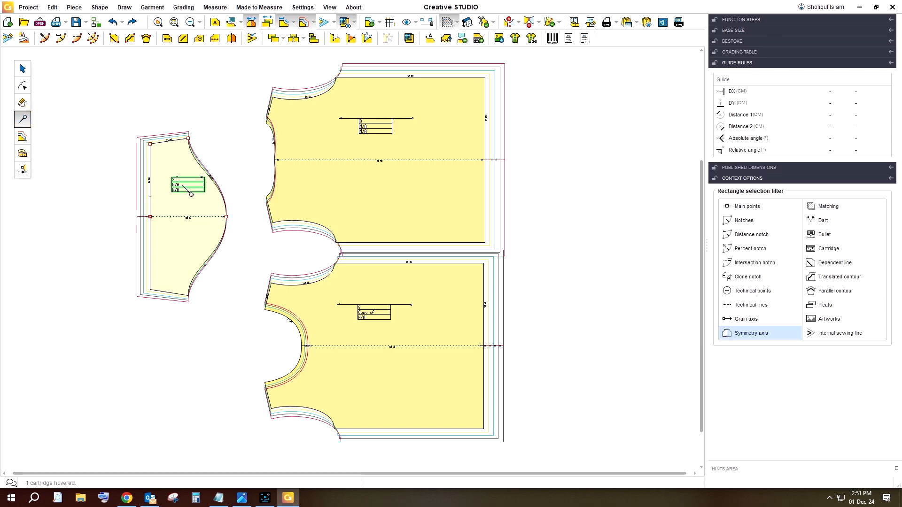
left_click(184, 187)
left_click_drag(188, 194, 184, 198)
left_click(185, 177)
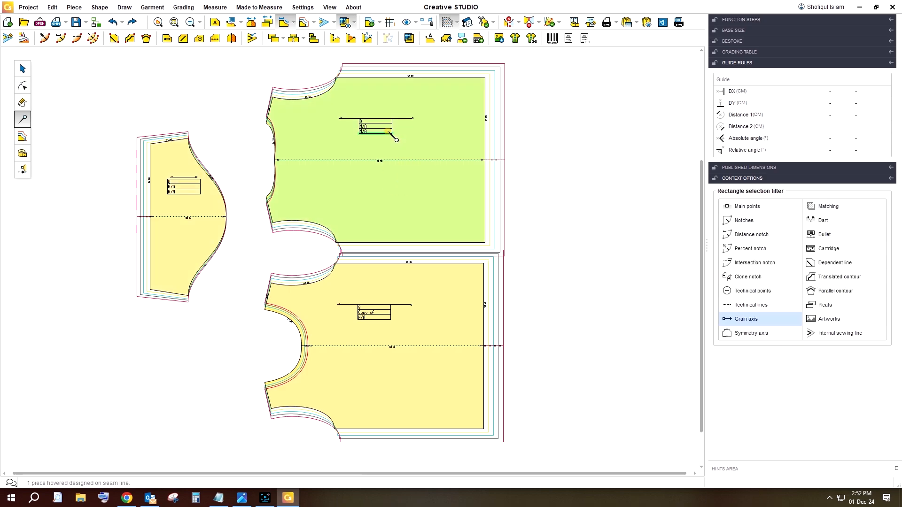
Move the shallow-neckline bodice's cartridge and grain axis apart, with the cartridge below the grain axis
left_click(383, 128)
mouse_move(384, 128)
left_mouse_down()
mouse_move(384, 144)
mouse_move(394, 126)
left_mouse_up()
left_click(394, 120)
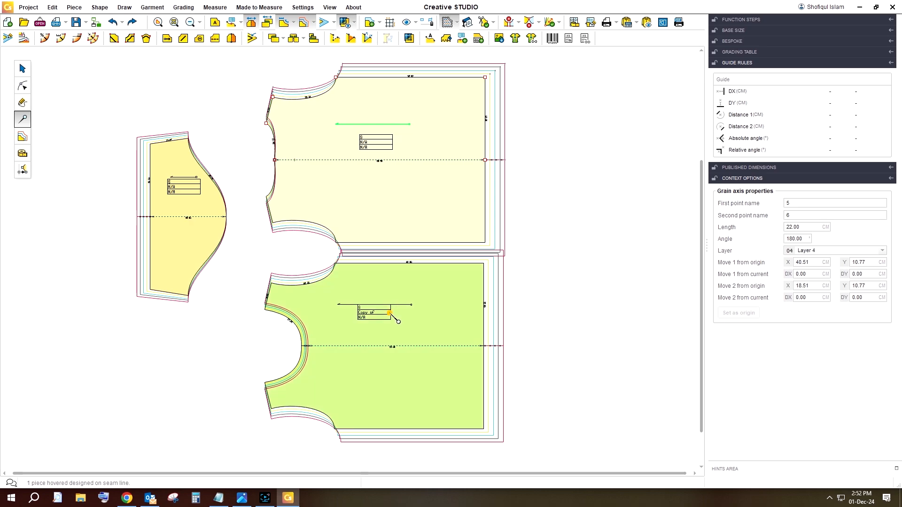
Move the deep-neckline bodice's cartridge and grain axis apart, keeping the cartridge below the grain axis
left_click(399, 321)
mouse_move(399, 322)
left_mouse_down()
mouse_move(407, 322)
mouse_move(401, 308)
mouse_move(410, 312)
left_mouse_up()
left_click(397, 304)
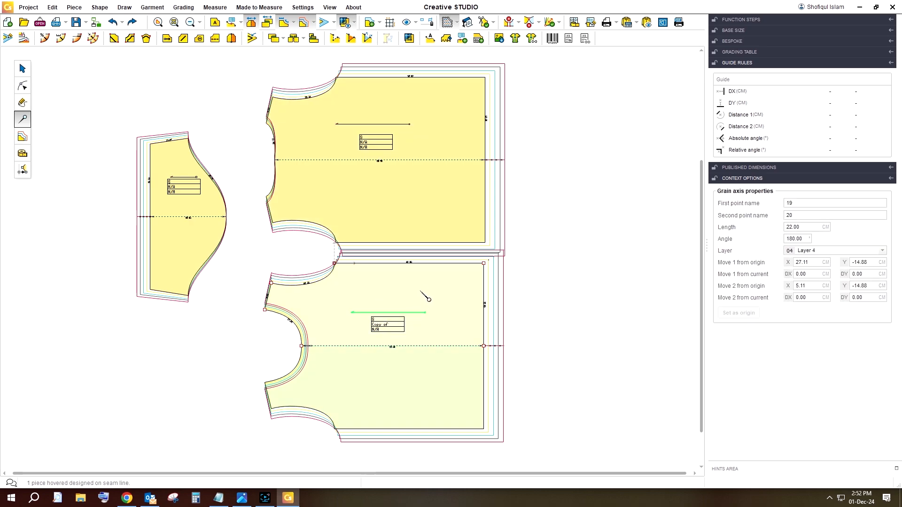
left_click(419, 289)
Hide the shallow-neckline bodice's graded sizes and move the two bodices so they no longer overlap
left_click(22, 68)
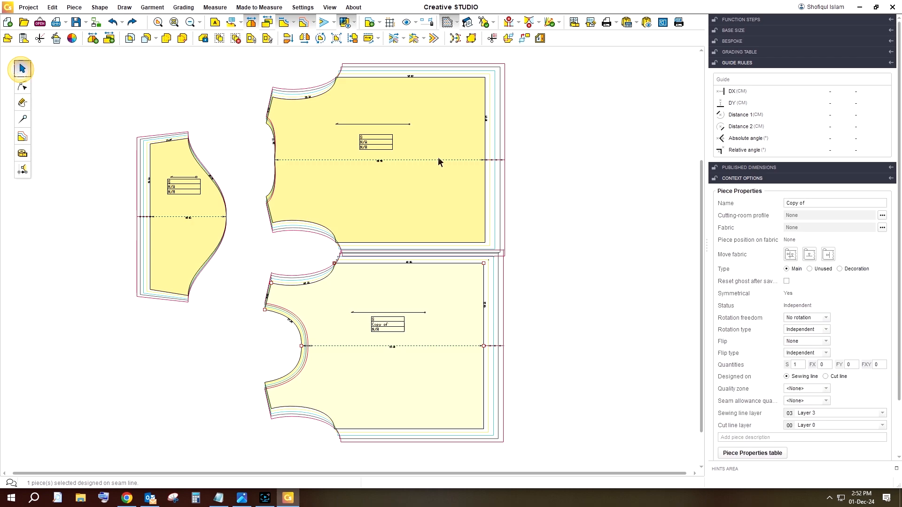
left_click(438, 157)
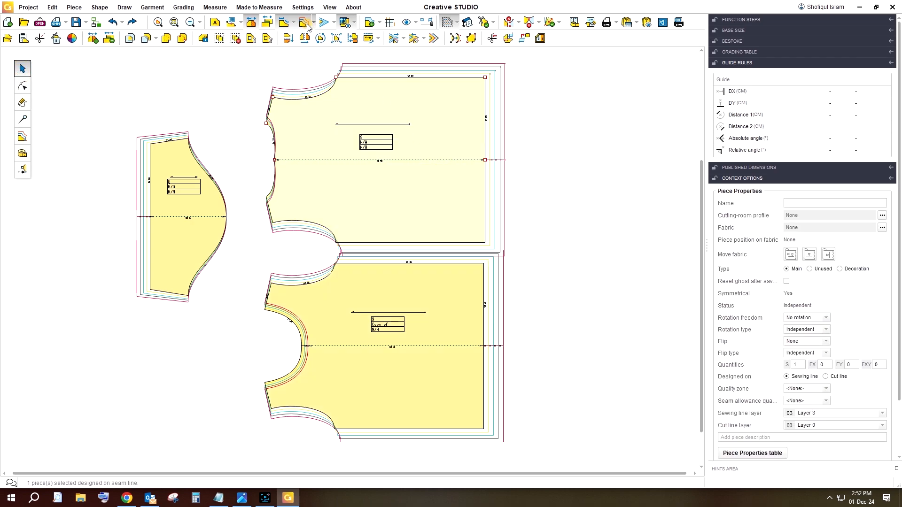
left_click_drag(436, 138, 439, 119)
left_click(448, 260)
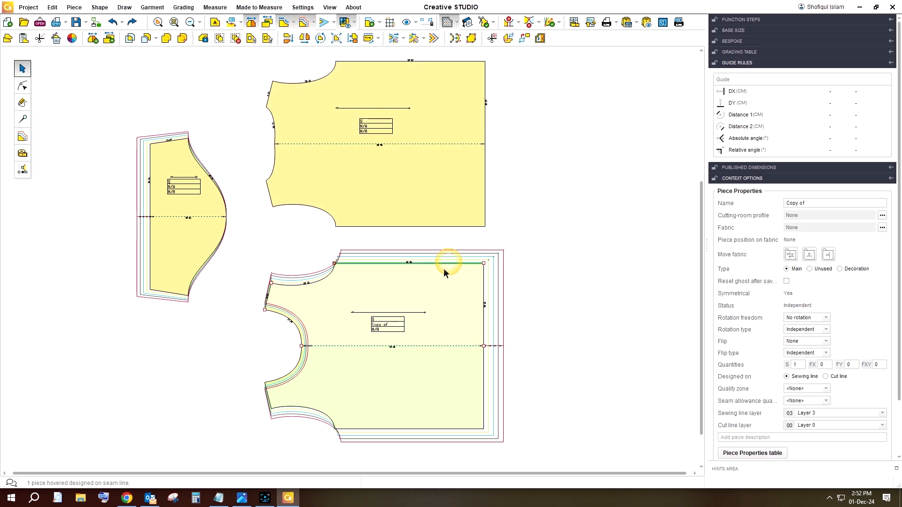
mouse_move(443, 269)
left_mouse_down()
mouse_move(437, 262)
mouse_move(455, 271)
left_mouse_up()
left_click(582, 262)
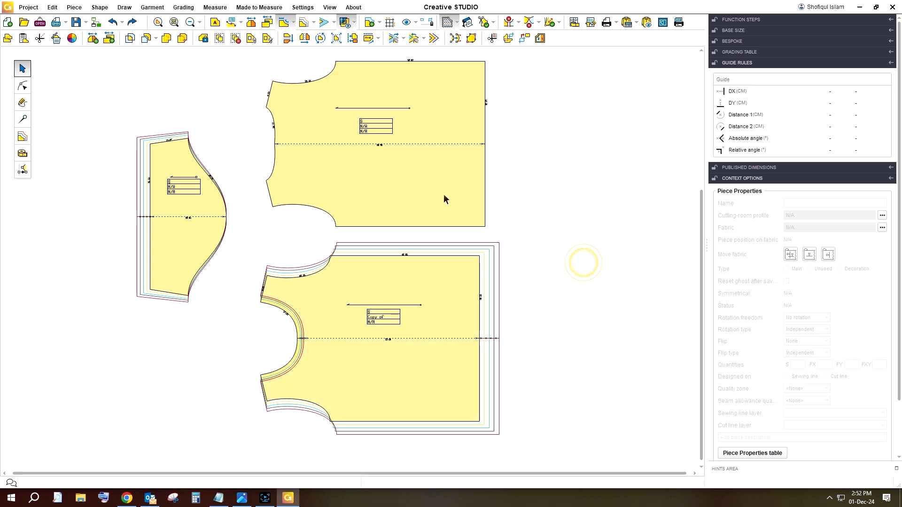
Hide the graded sizes on the sleeve and the deep-neckline bodice so only the base size is displayed
left_click(442, 188)
left_click(433, 172)
left_click(195, 207)
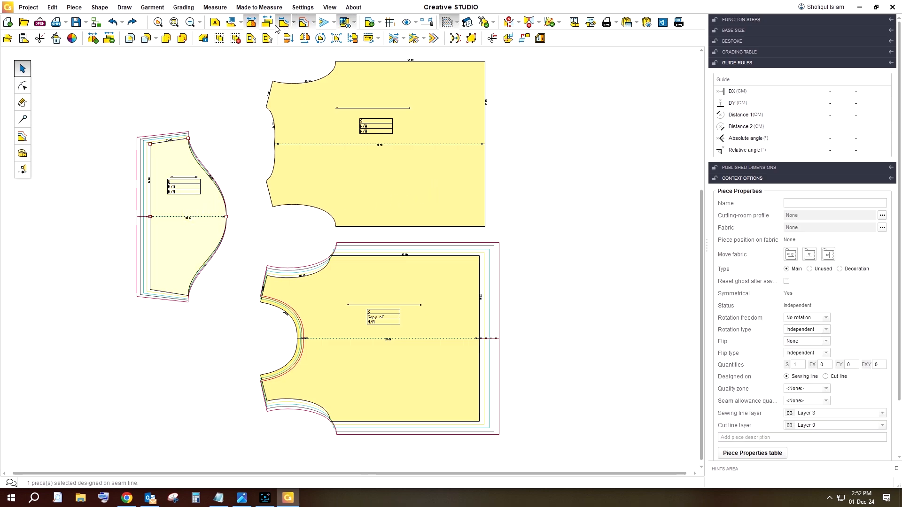
left_click(371, 282)
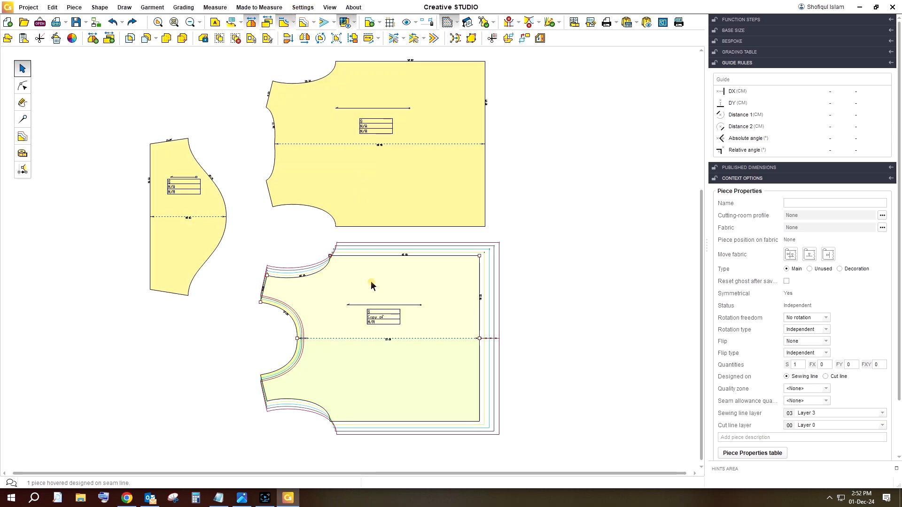
left_click(305, 22)
left_click(445, 182)
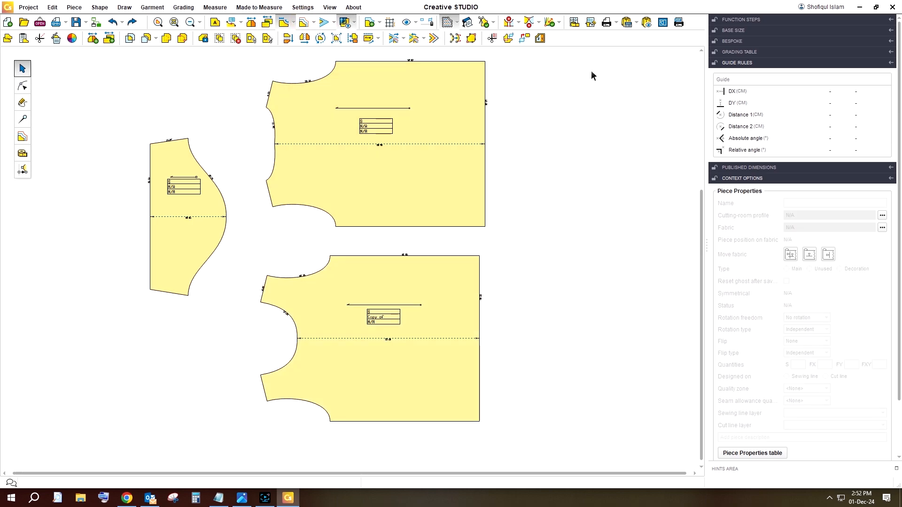
Display the seam allowances on all three pieces and adjust the spacing between the two bodices
left_click_drag(594, 59, 86, 435)
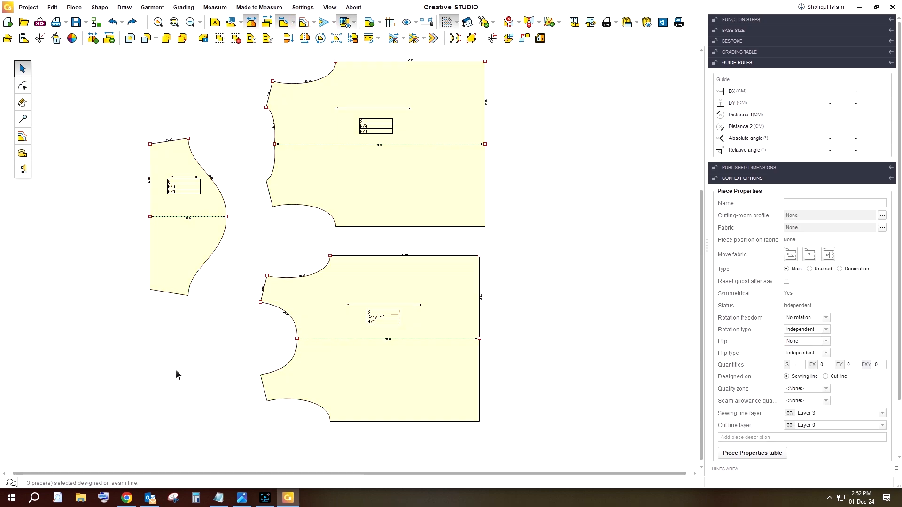
left_click(323, 24)
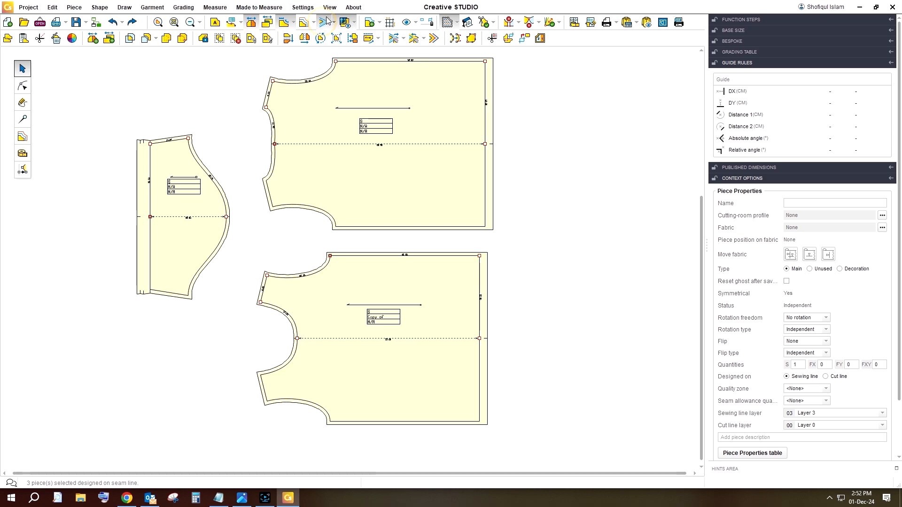
left_click_drag(434, 128, 433, 135)
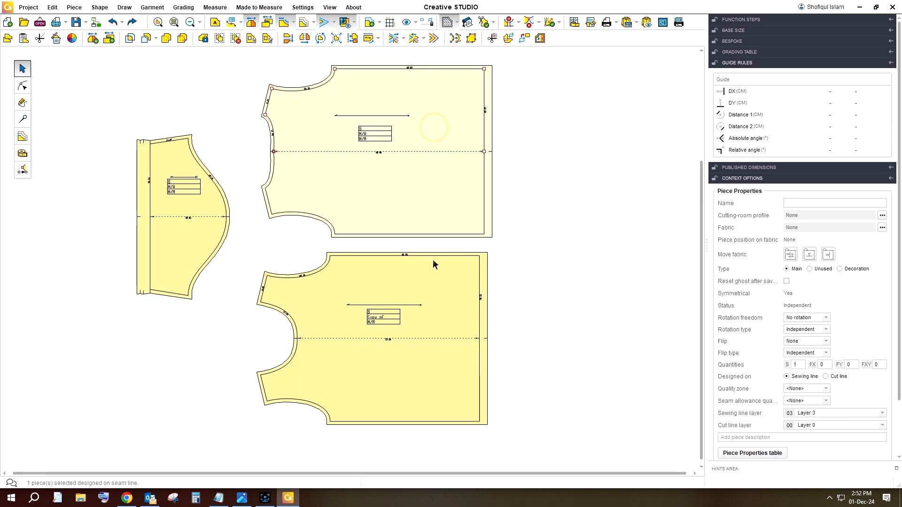
left_click_drag(437, 273, 433, 276)
left_click(560, 266)
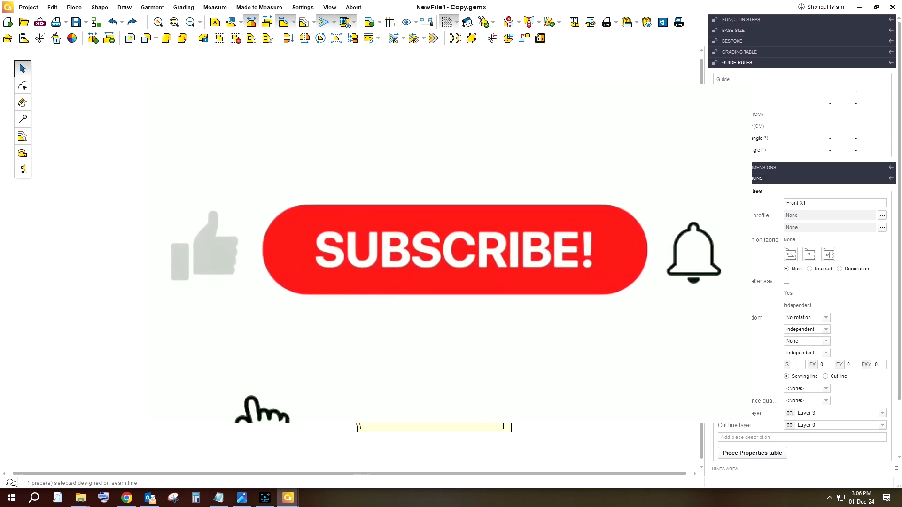
Name the shallow-neckline bodice "BK X1"
left_click(559, 266)
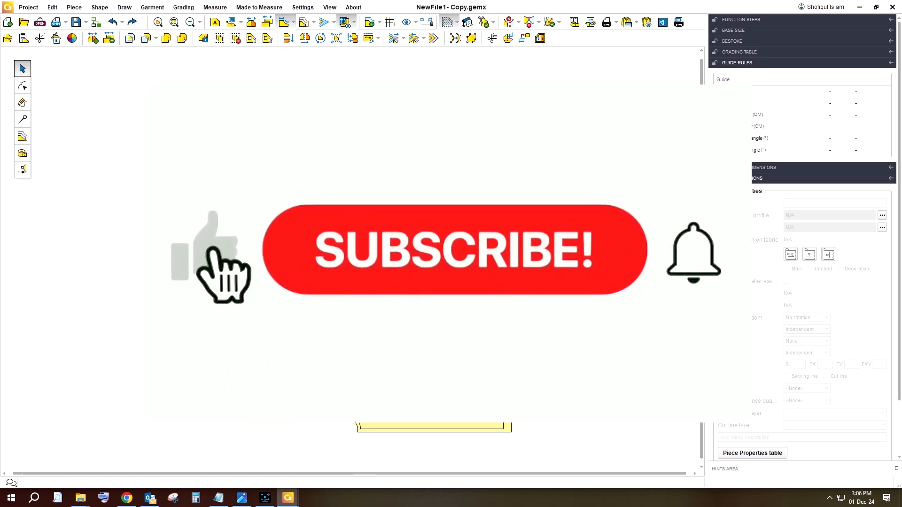
left_click(434, 328)
left_click(798, 203)
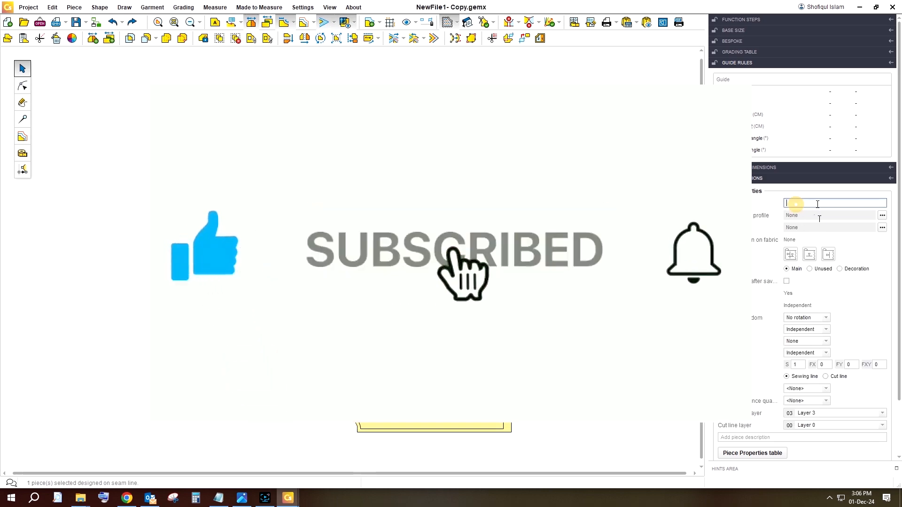
type("BK")
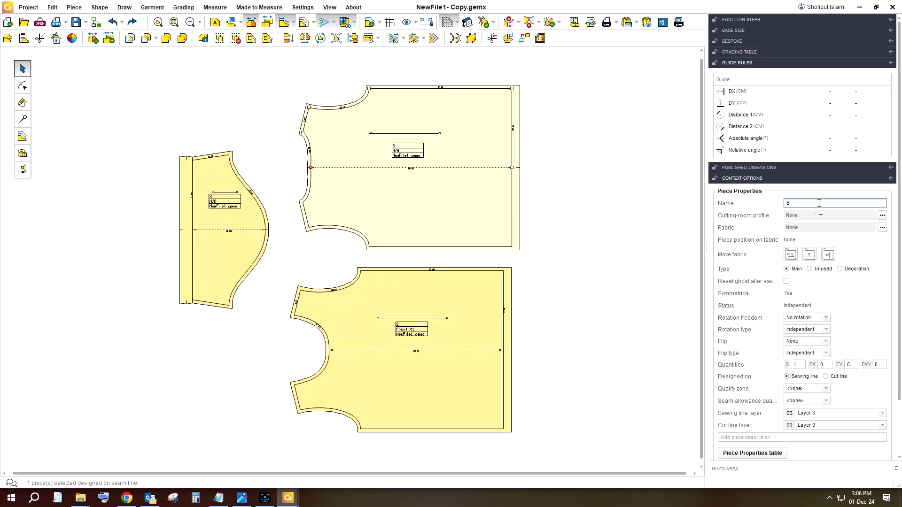
type("K X1")
left_click(595, 257)
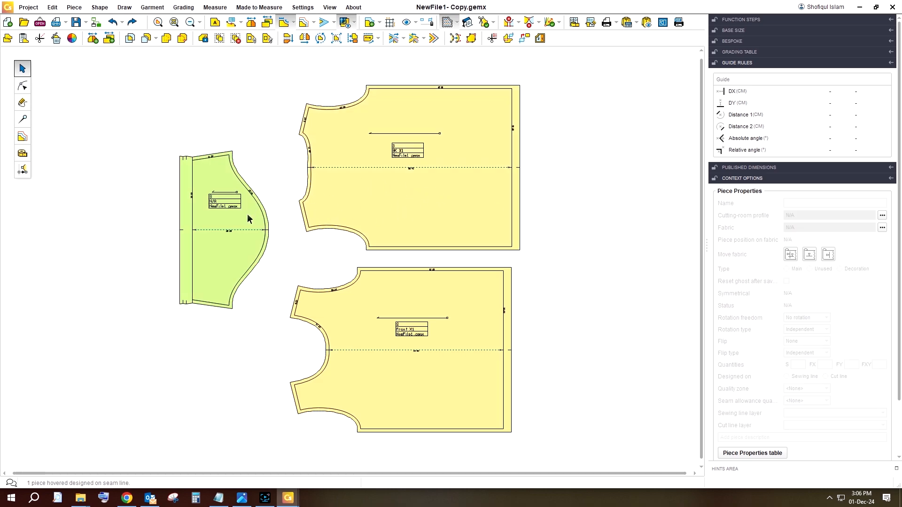
Name the sleeve "SLeeve X2" and set its FY quantity to 1
left_click(218, 197)
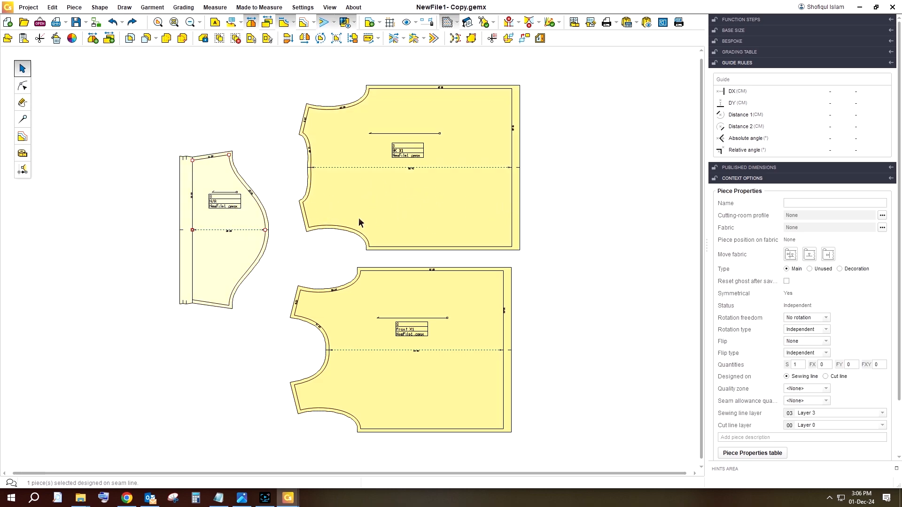
left_click(805, 203)
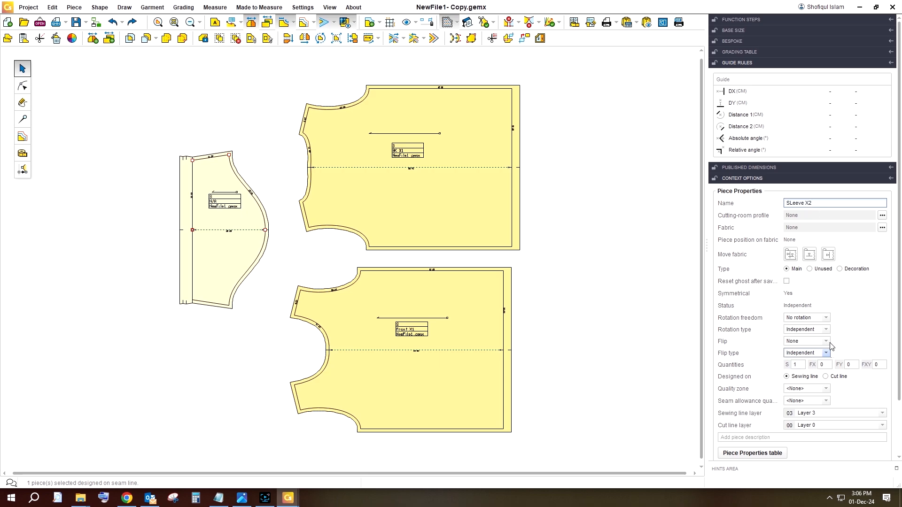
left_click(852, 365)
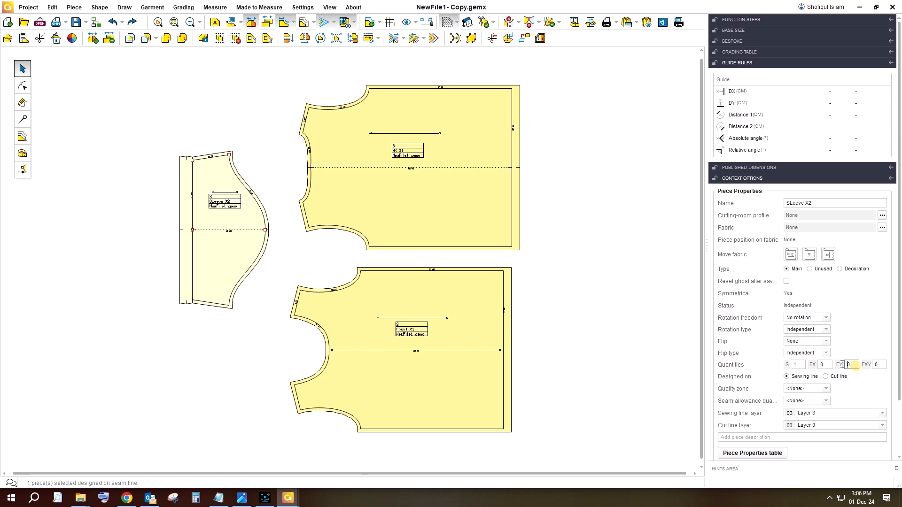
left_click(853, 365)
double_click(853, 366)
left_click(620, 402)
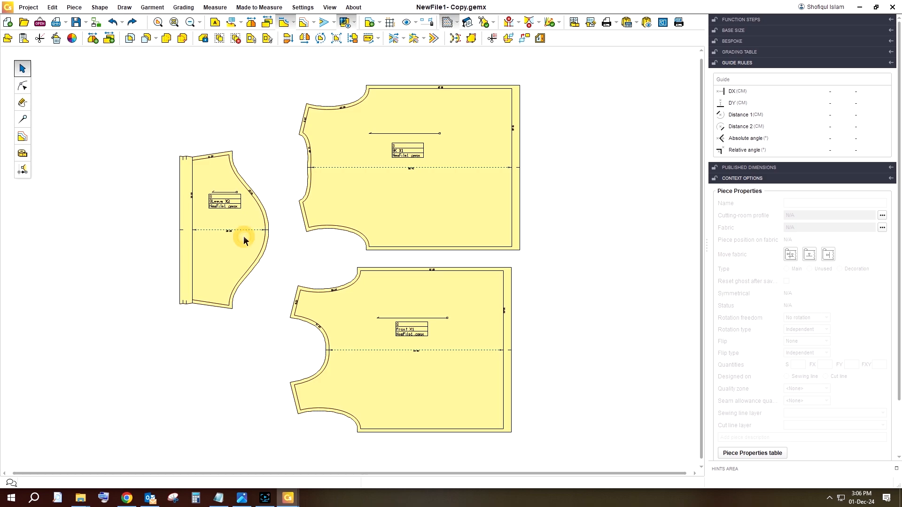
Compare the piece properties of the sleeve and the "BK X1" bodice, including their quantities
left_click(399, 202)
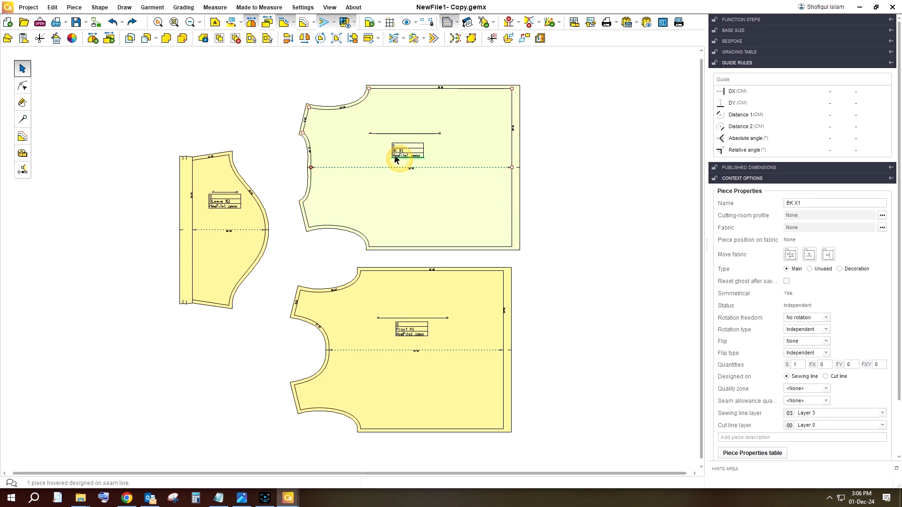
left_click(222, 207)
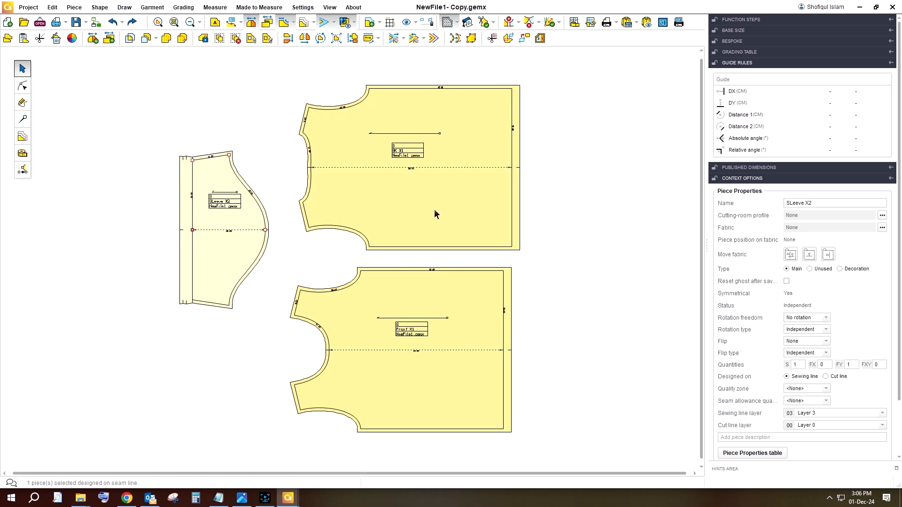
left_click(441, 186)
left_click(485, 147)
left_click(239, 223)
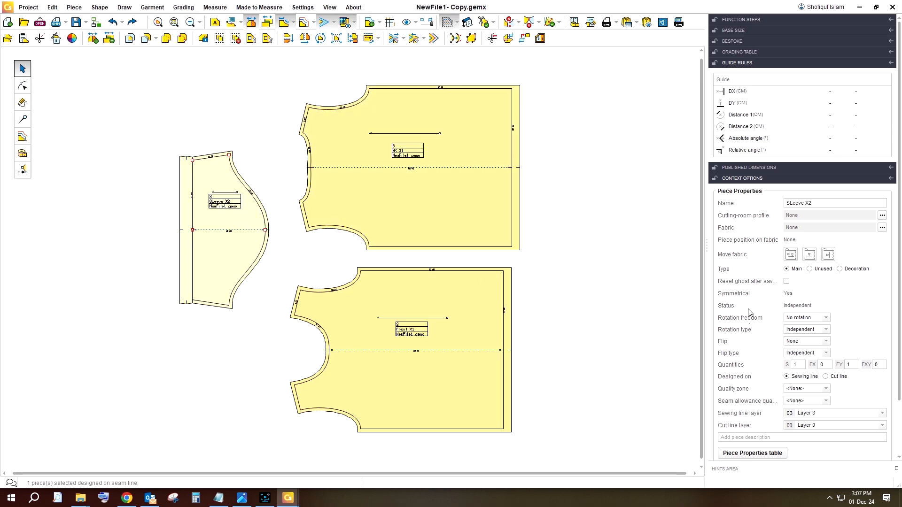
left_click(466, 142)
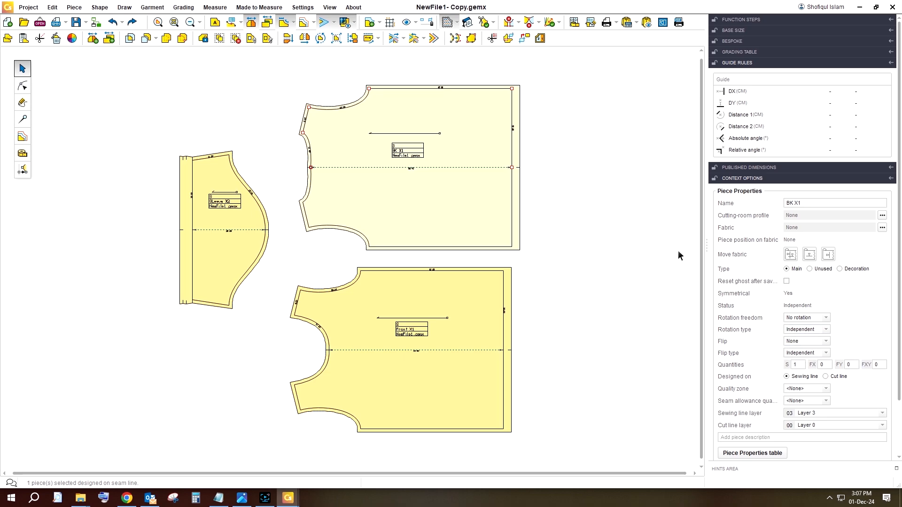
Select all three pieces together and set their rotation type to Independent
left_click_drag(572, 76, 125, 439)
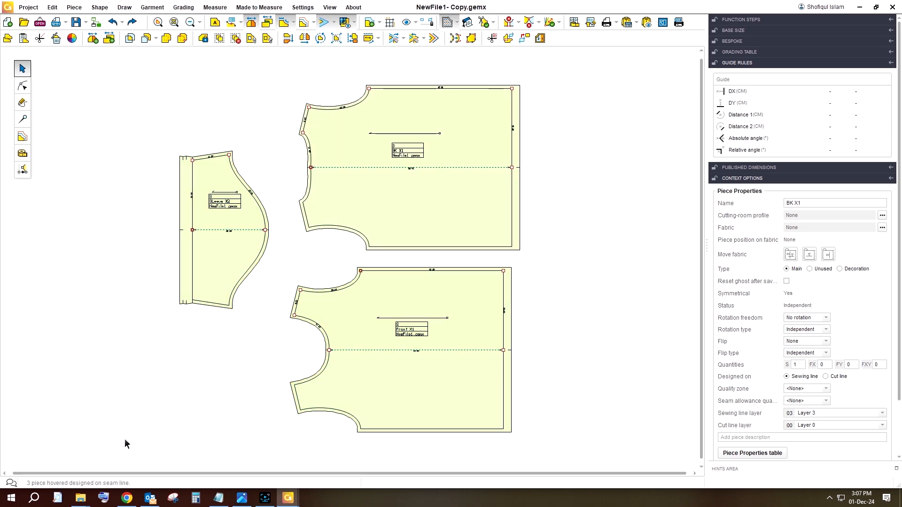
left_click(826, 329)
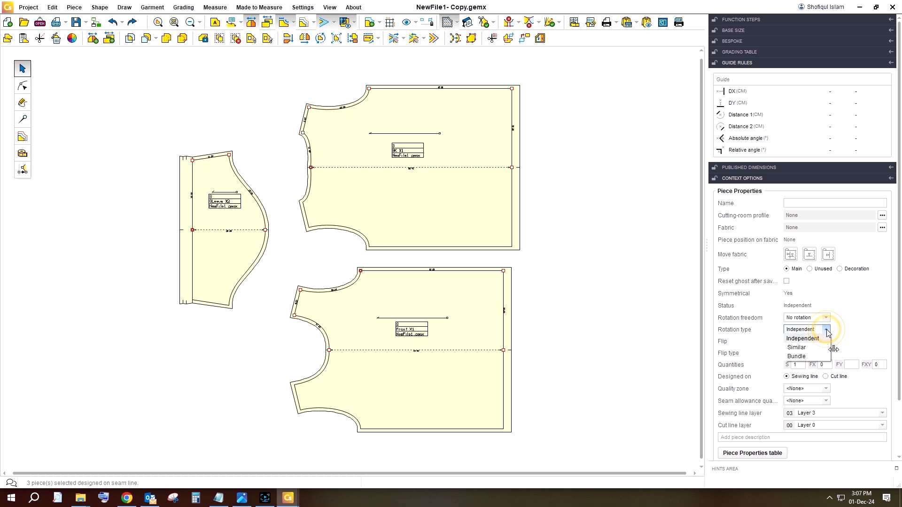
left_click(806, 338)
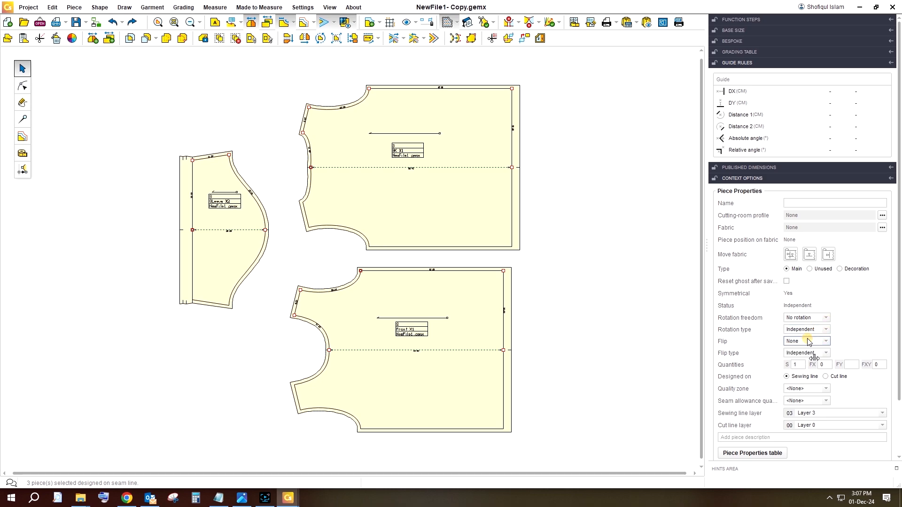
left_click(605, 324)
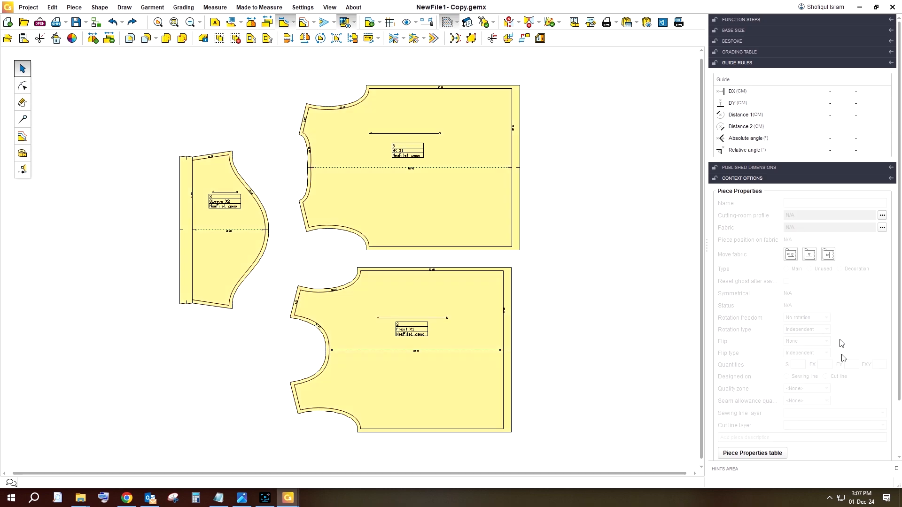